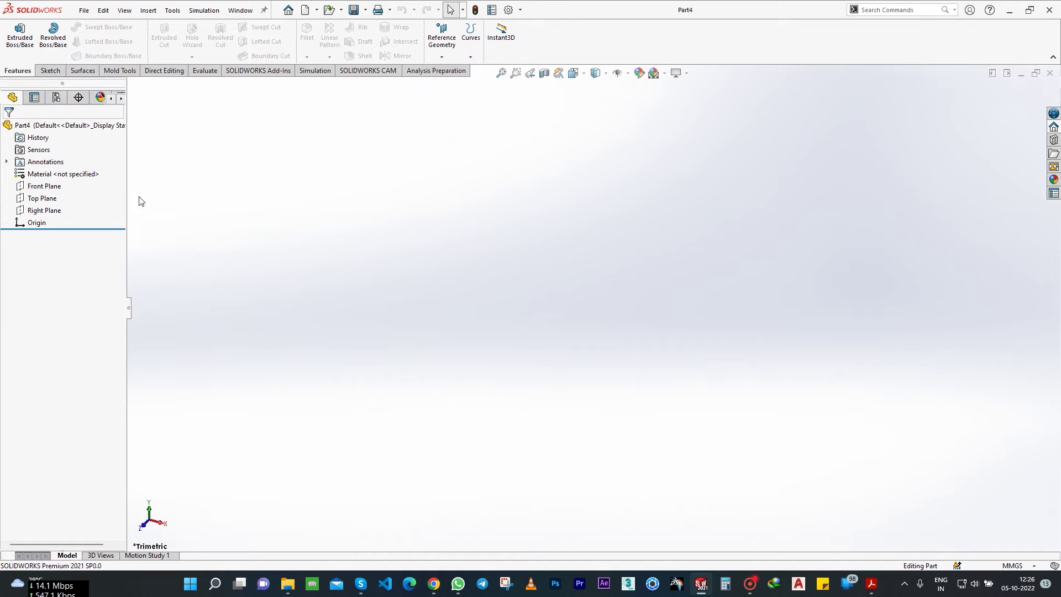
Step: Save the new part as BOLT in the SWING VALVE folder and select the Front Plane
{"action": "left_click", "coordinate": [84, 10]}
{"action": "left_click", "coordinate": [105, 146]}
{"action": "type", "text": "BOLT"}
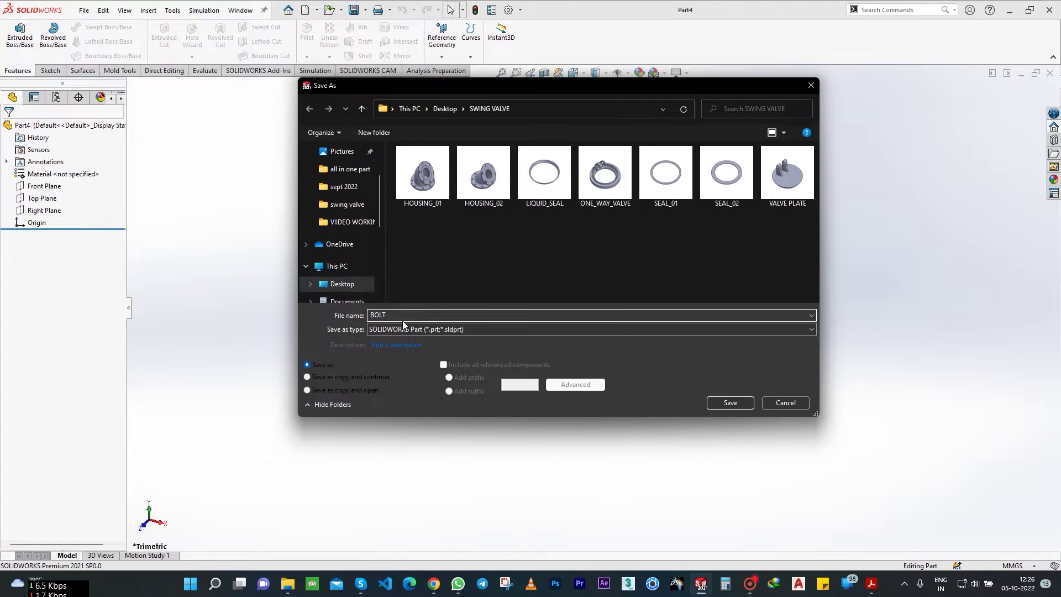
{"action": "key", "text": "Return"}
{"action": "left_click", "coordinate": [44, 185]}
Step: Draw a tall corner rectangle upward from the origin on the Front Plane
{"action": "left_click", "coordinate": [51, 70]}
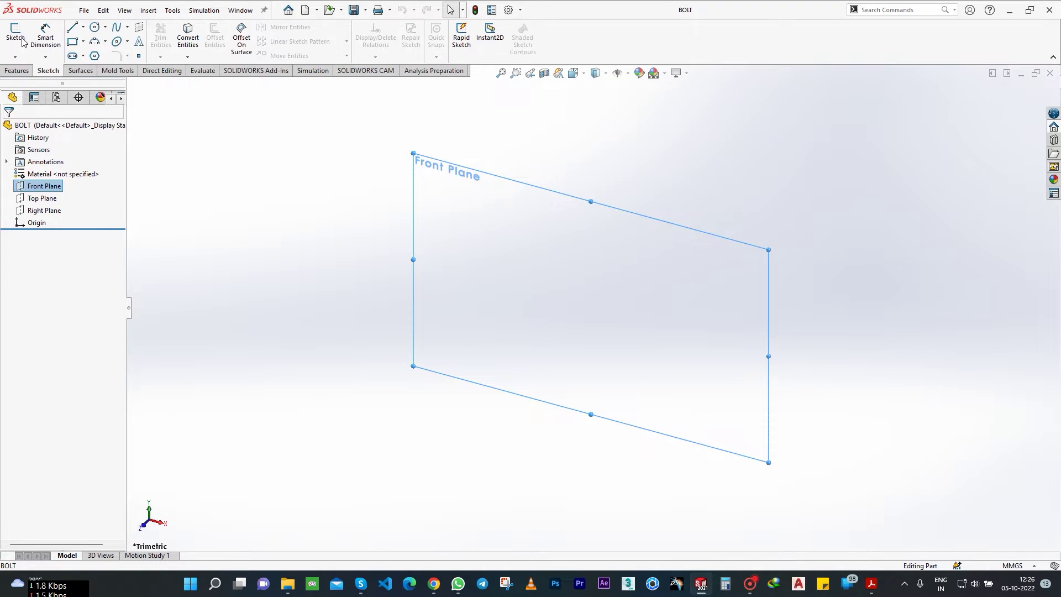
{"action": "left_click", "coordinate": [16, 37]}
{"action": "left_click", "coordinate": [72, 44]}
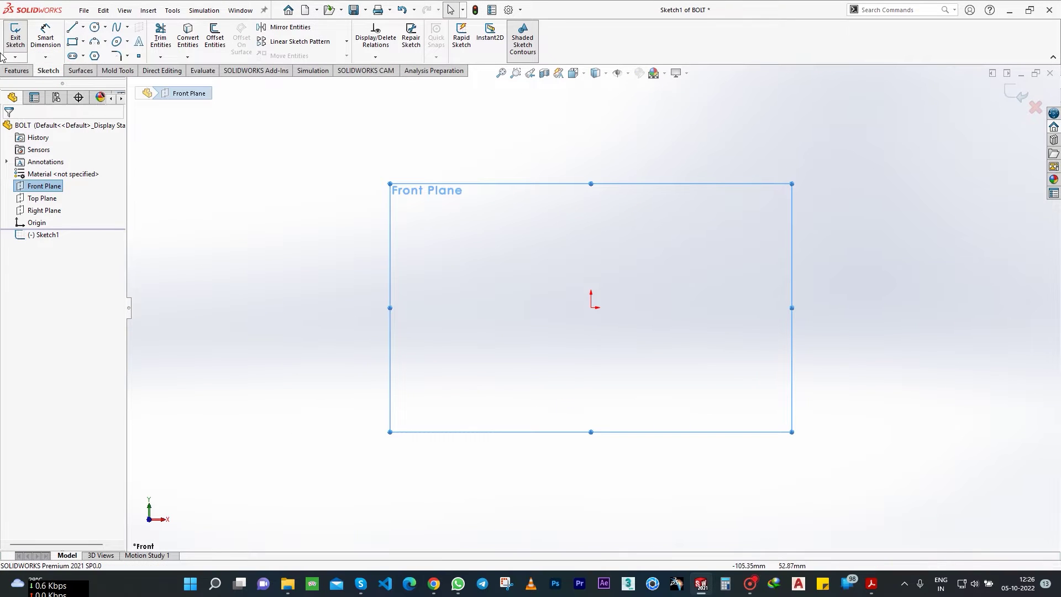
{"action": "left_click_drag", "start_coordinate": [591, 307], "coordinate": [651, 111]}
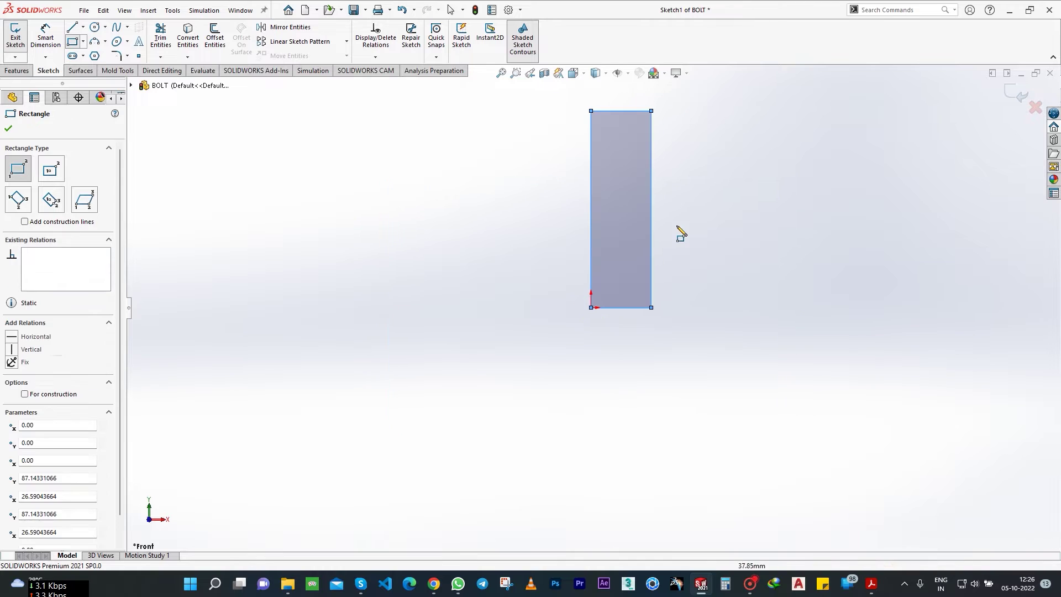
{"action": "key", "text": "Escape"}
Step: Dimension the rectangle 40 mm high and 7.25 mm wide
{"action": "left_click", "coordinate": [46, 36]}
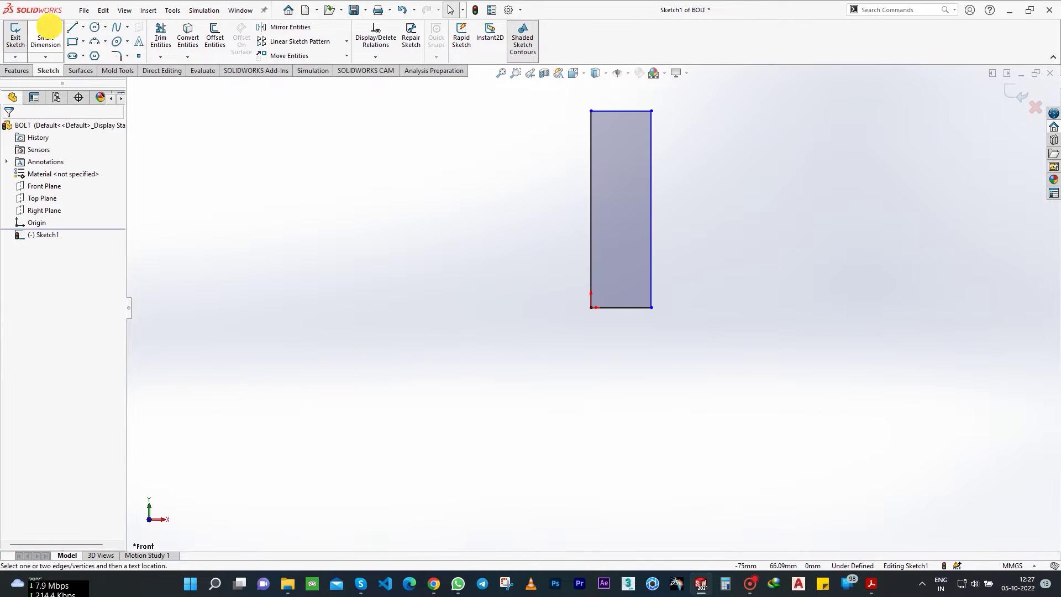
{"action": "left_click", "coordinate": [651, 190]}
{"action": "left_click", "coordinate": [721, 210]}
{"action": "type", "text": "40"}
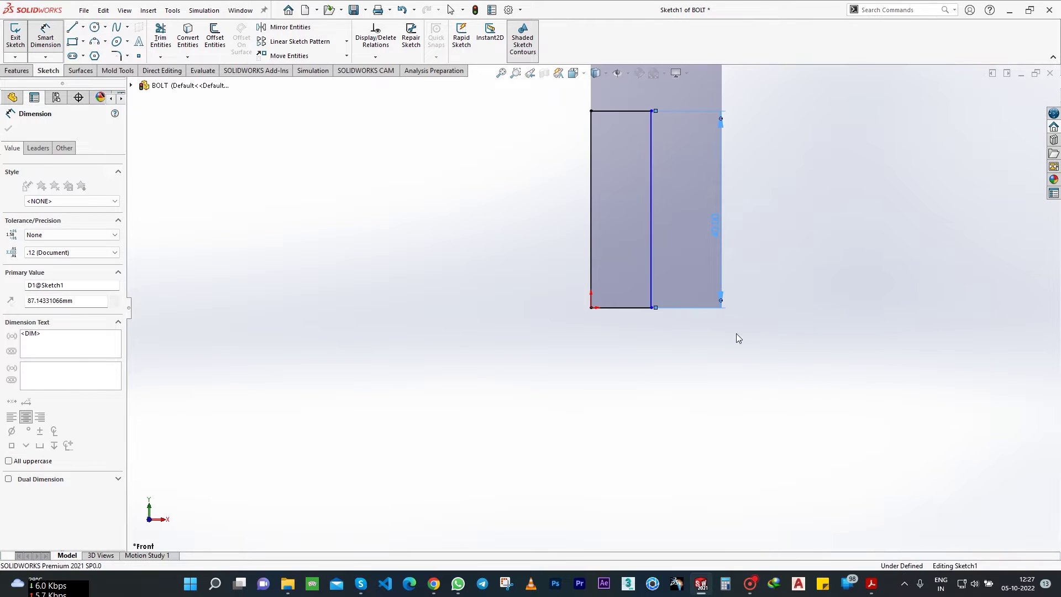
{"action": "key", "text": "Return"}
{"action": "left_click", "coordinate": [628, 307]}
{"action": "left_click", "coordinate": [605, 339]}
{"action": "type", "text": "1"}
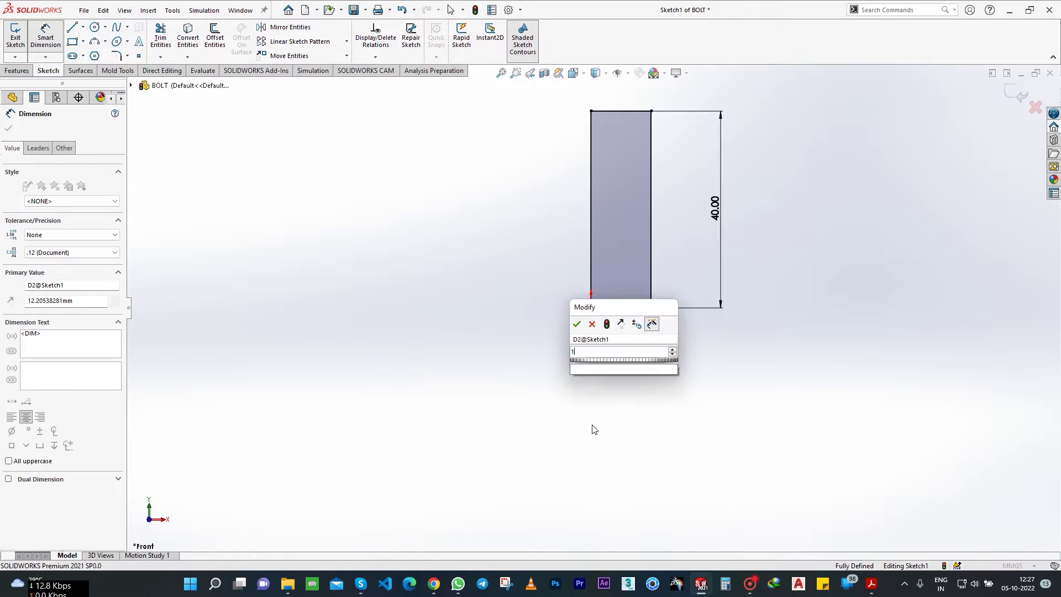
{"action": "type", "text": "7.25"}
{"action": "key", "text": "Return"}
{"action": "left_click", "coordinate": [1009, 93]}
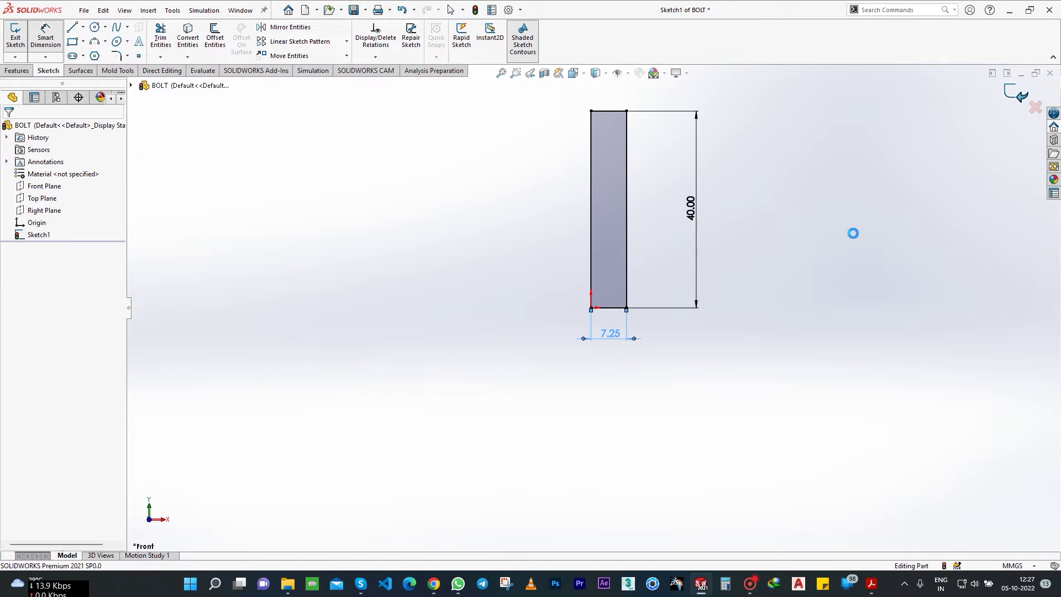
Step: Revolve the rectangle sketch 360° into the cylindrical shank, Revolve1
{"action": "key", "text": "f"}
{"action": "left_click", "coordinate": [17, 70]}
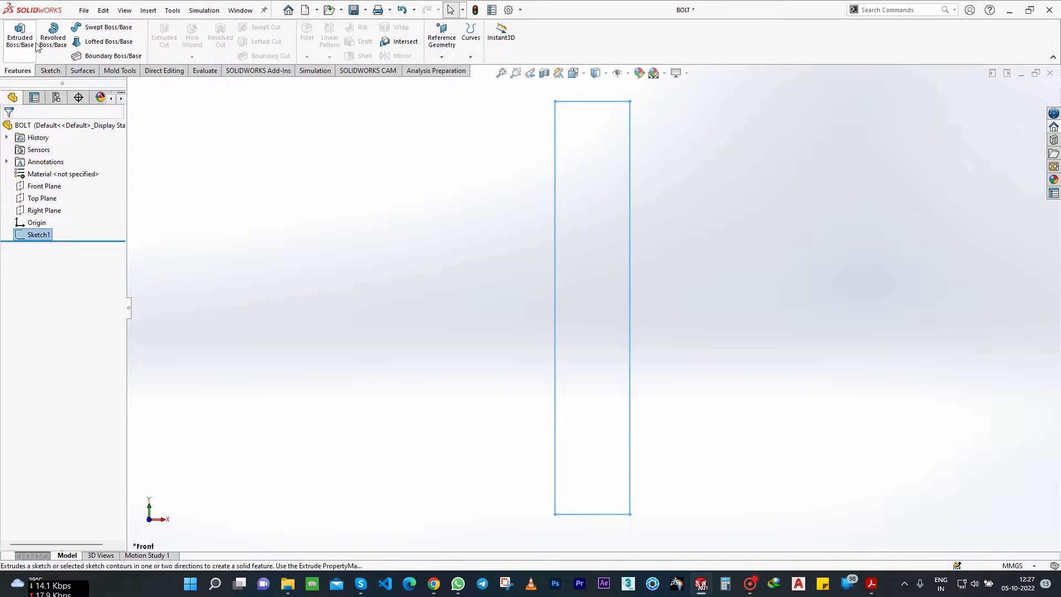
{"action": "left_click", "coordinate": [53, 38]}
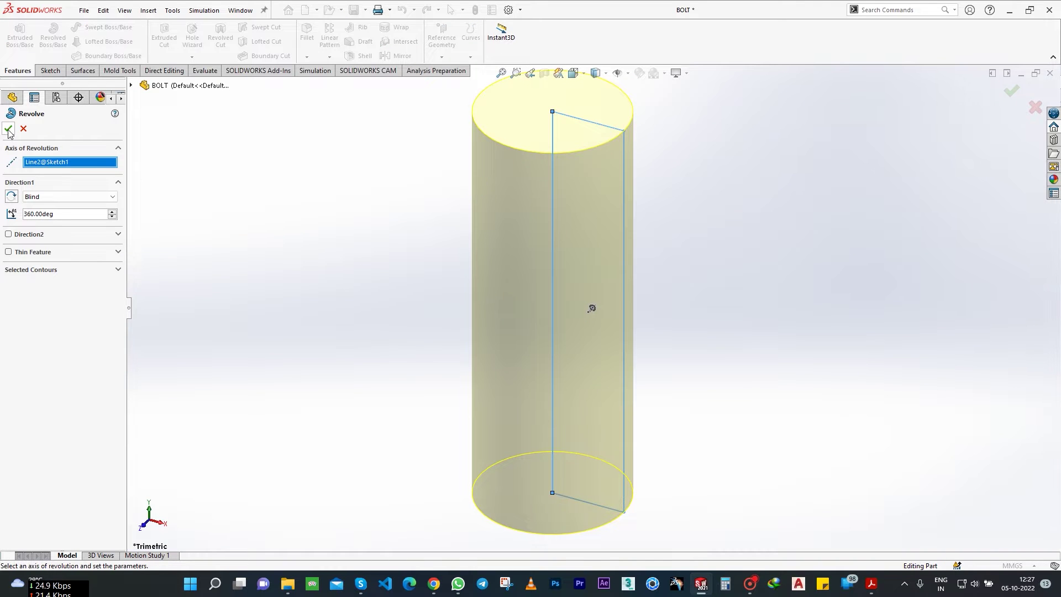
{"action": "key", "text": "Return"}
Step: Sketch a hexagon centred on the origin on the cylinder's top face
{"action": "left_click", "coordinate": [50, 70]}
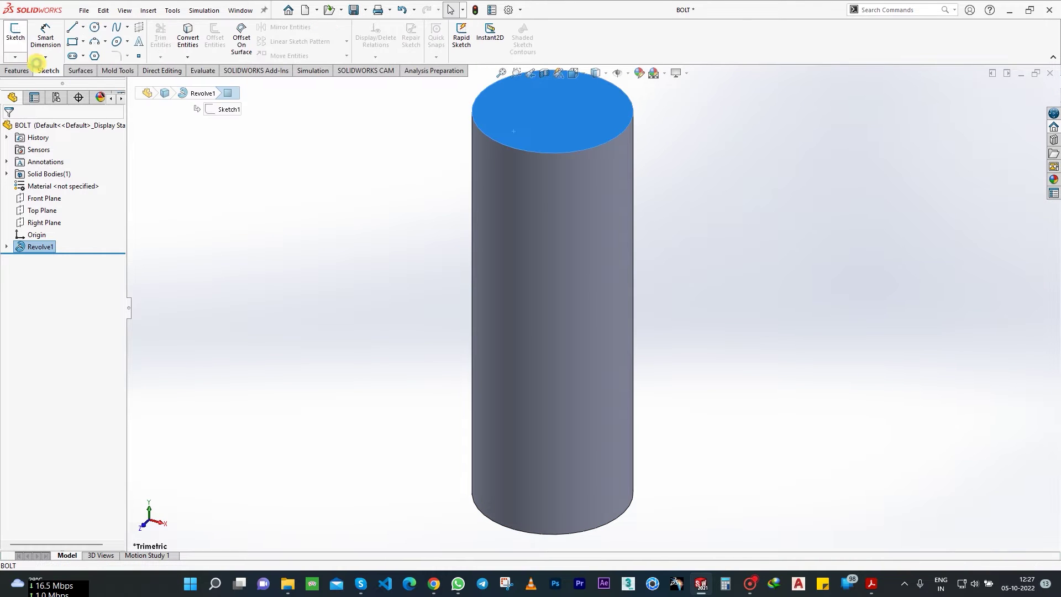
{"action": "left_click", "coordinate": [15, 34]}
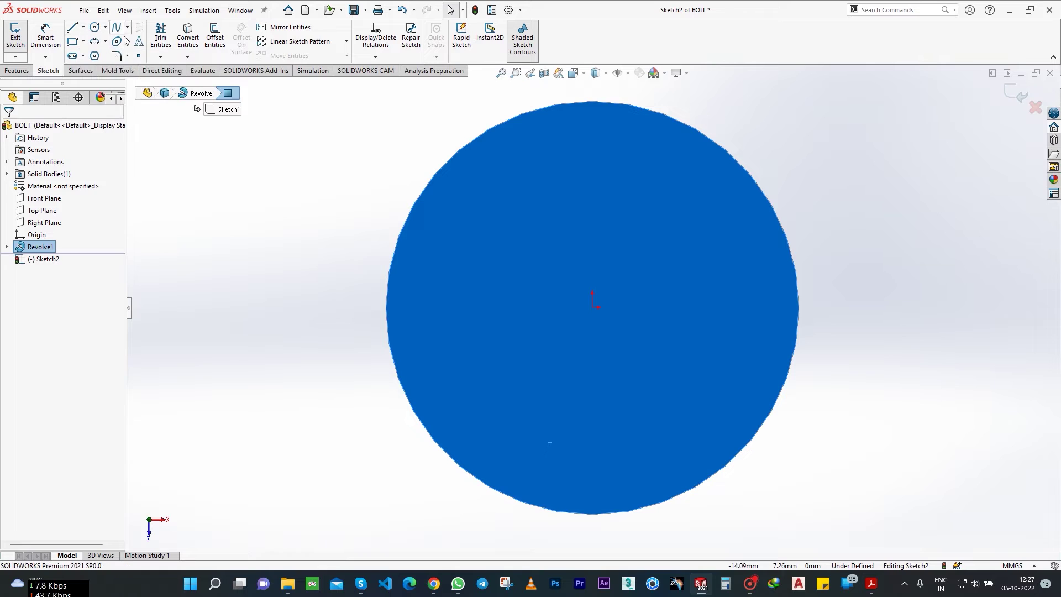
{"action": "left_click", "coordinate": [95, 56]}
{"action": "left_click", "coordinate": [593, 308]}
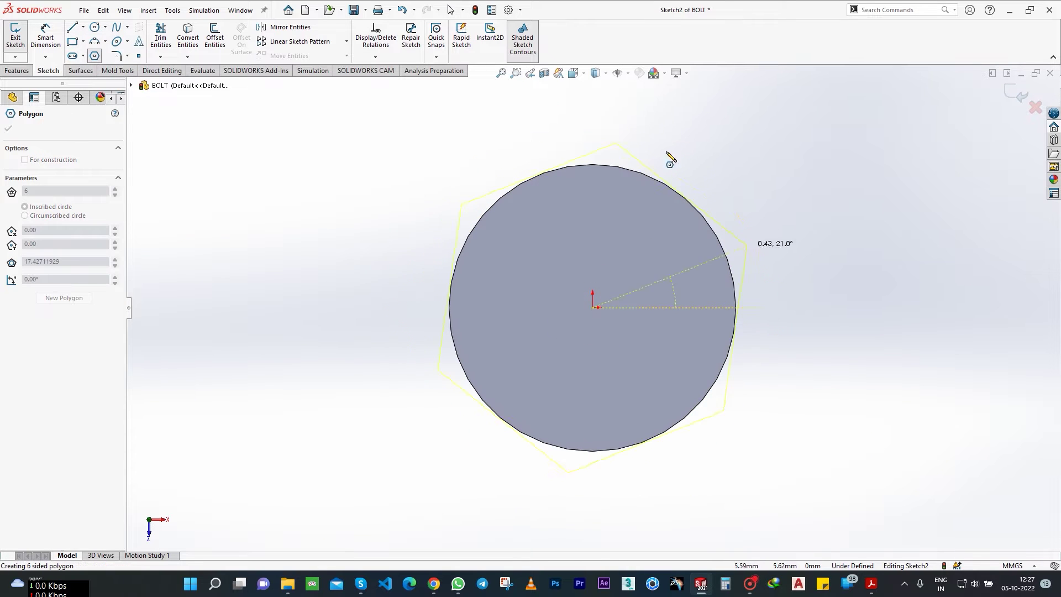
{"action": "left_click", "coordinate": [594, 133]}
{"action": "key", "text": "d"}
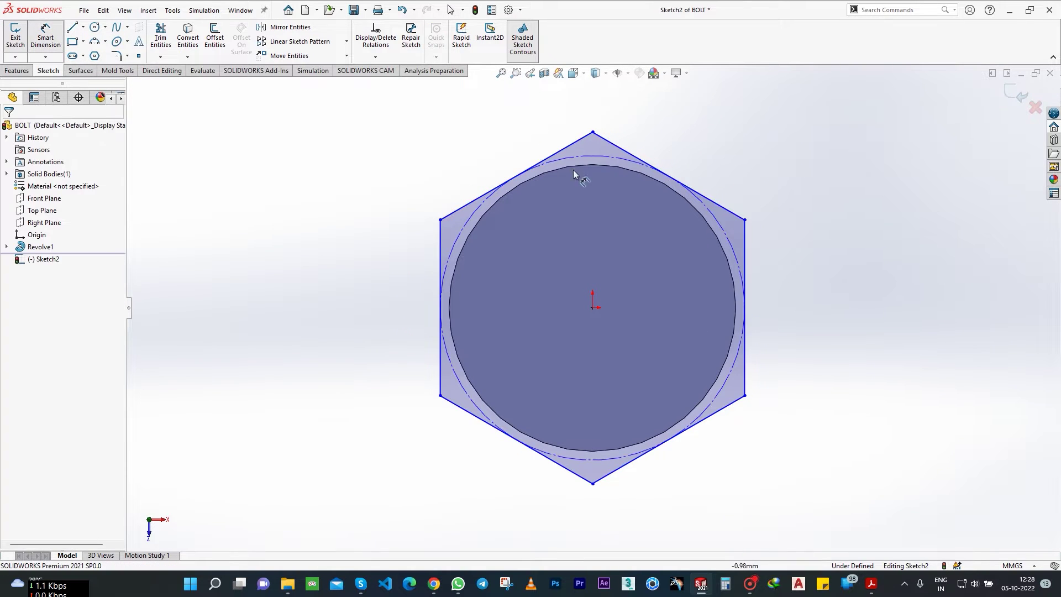
Step: Dimension the hexagon's circle to 20 mm and fix its right edge to fully define it
{"action": "left_click", "coordinate": [573, 169]}
{"action": "left_click", "coordinate": [717, 218]}
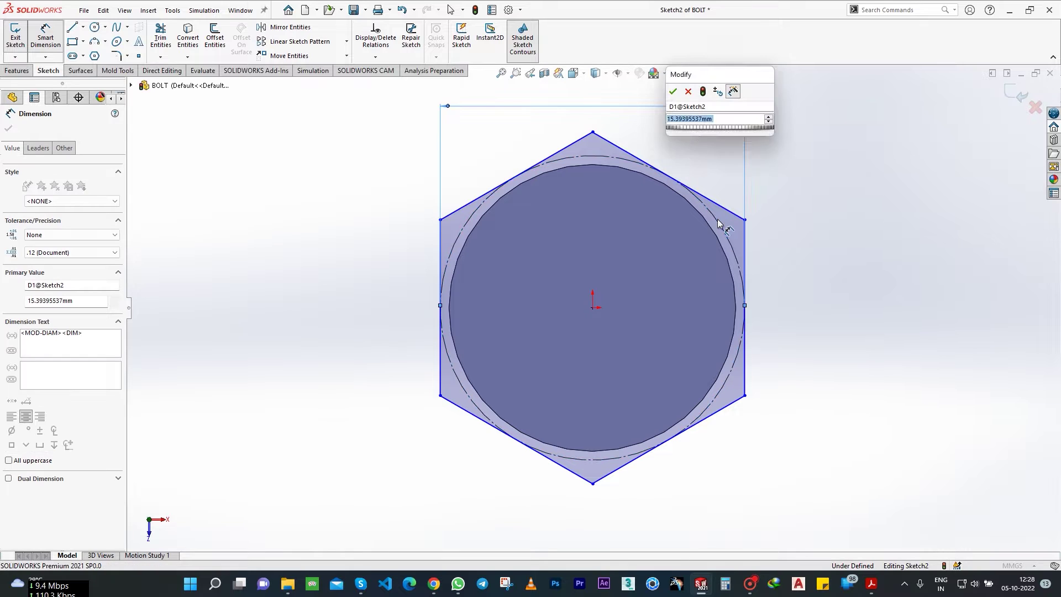
{"action": "type", "text": "20"}
{"action": "key", "text": "Return"}
{"action": "key", "text": "Escape"}
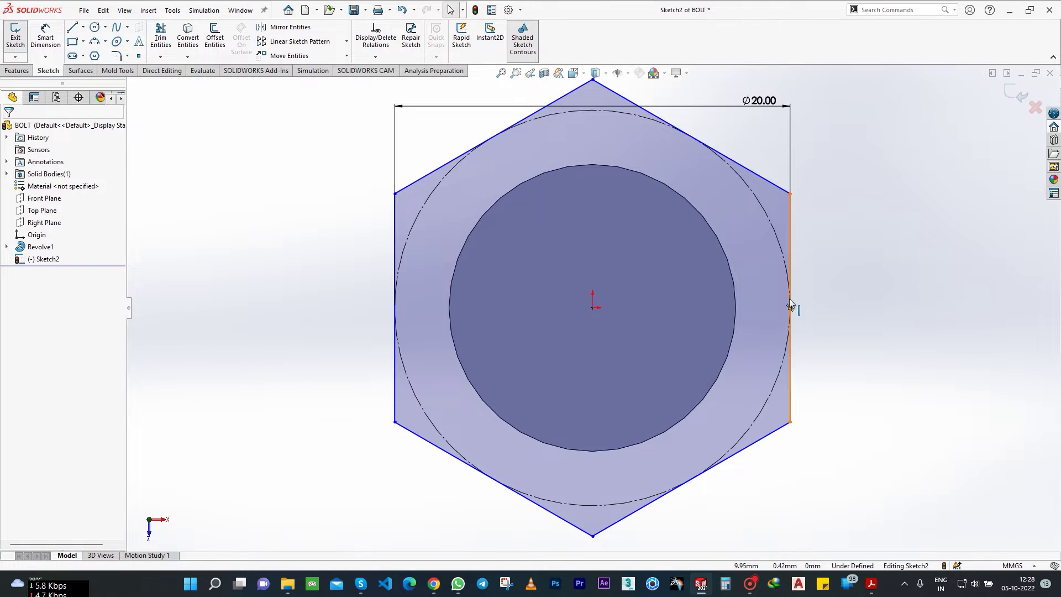
{"action": "left_click", "coordinate": [790, 307]}
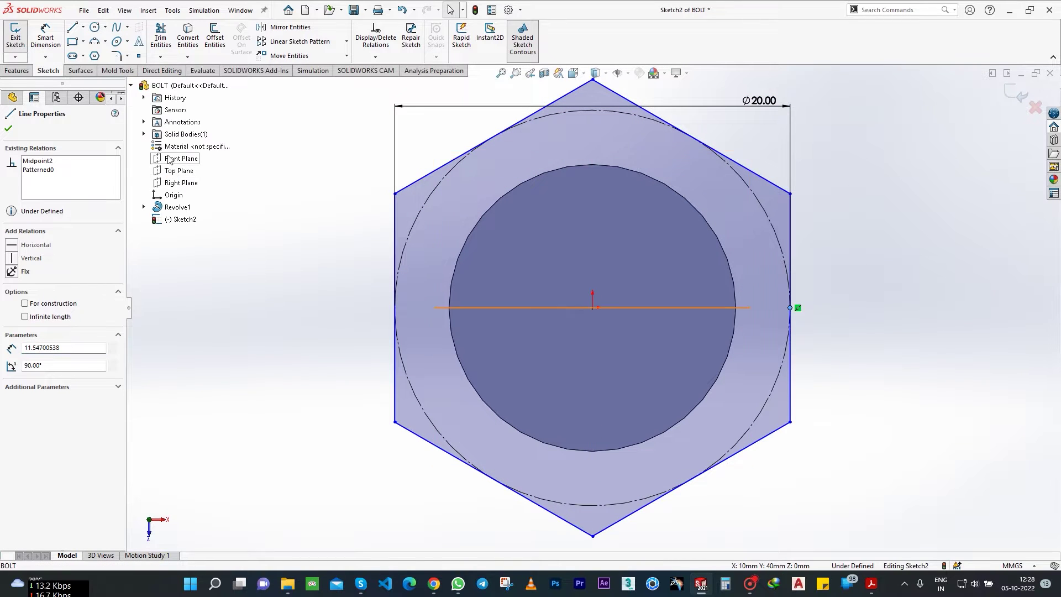
{"action": "key", "text": "f"}
{"action": "left_click", "coordinate": [923, 213]}
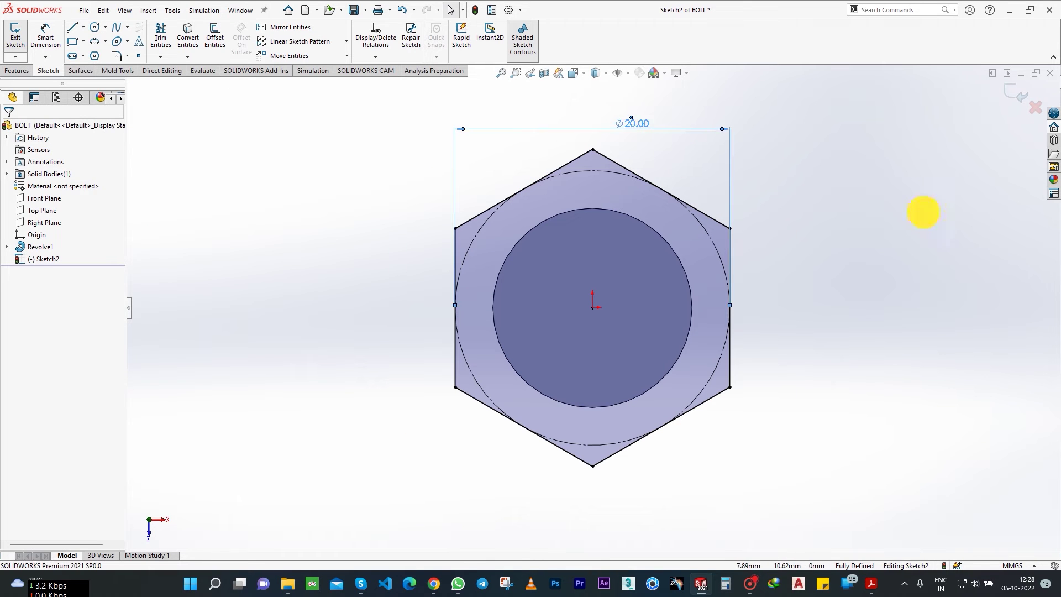
{"action": "left_click", "coordinate": [1014, 97]}
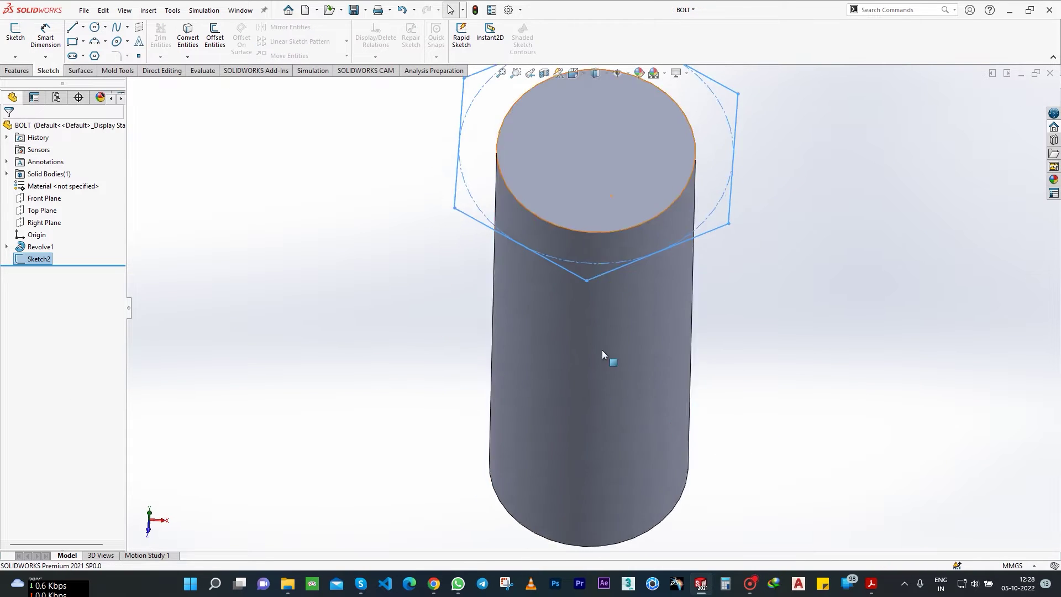
Step: Extrude the hexagon 10 mm into the hex head, Boss-Extrude1
{"action": "left_click", "coordinate": [501, 73]}
{"action": "left_click", "coordinate": [16, 70]}
{"action": "left_click", "coordinate": [19, 34]}
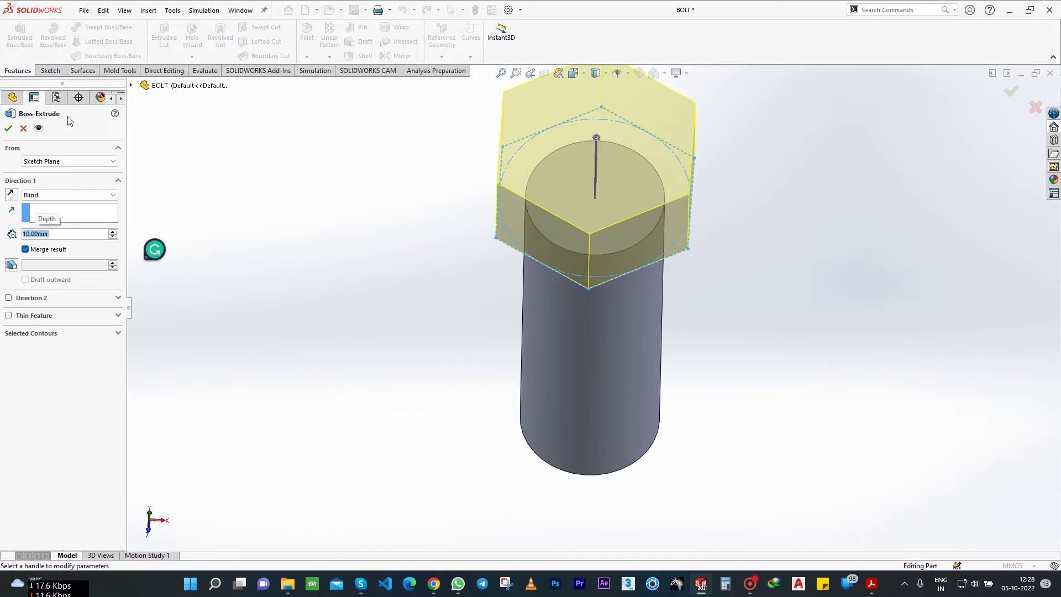
{"action": "key", "text": "Return"}
{"action": "middle_click_drag", "start_coordinate": [672, 200], "coordinate": [649, 218]}
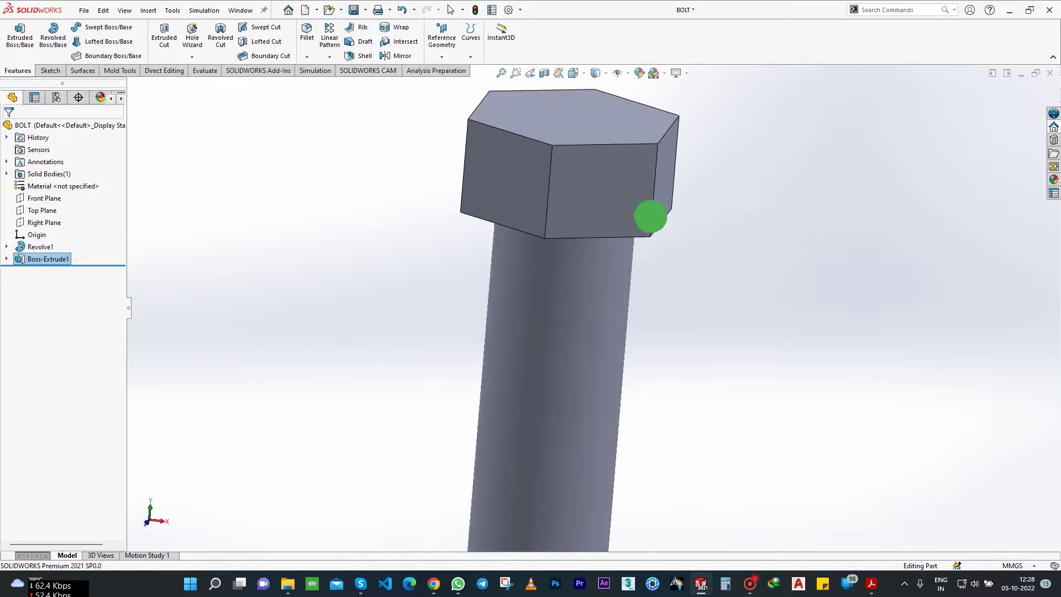
Step: Sketch a circle centred on the origin on the hex head's top face
{"action": "left_click", "coordinate": [485, 134]}
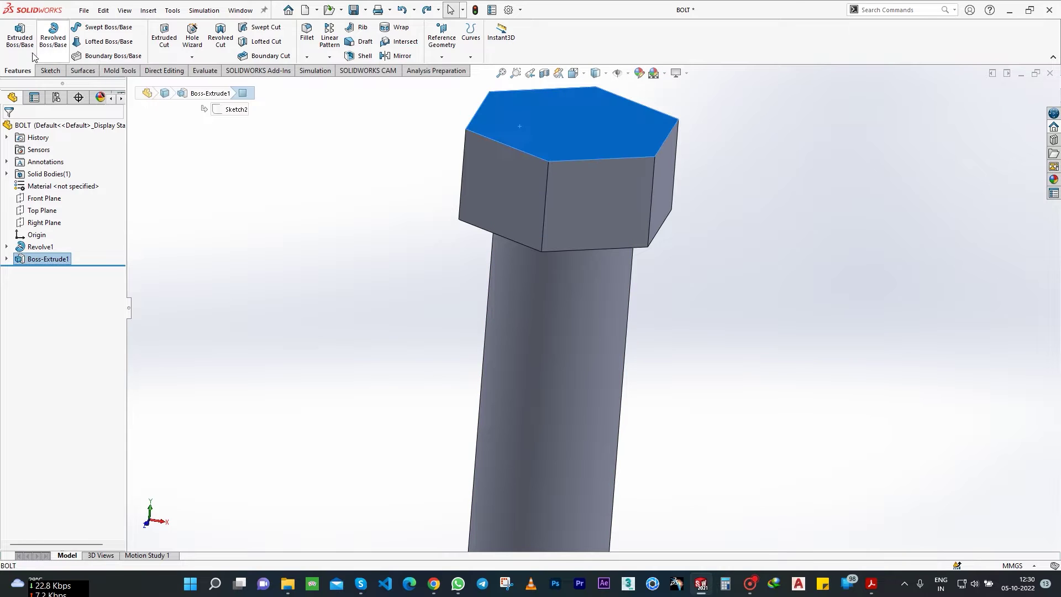
{"action": "left_click", "coordinate": [50, 70]}
{"action": "left_click", "coordinate": [15, 34]}
{"action": "left_click", "coordinate": [94, 28]}
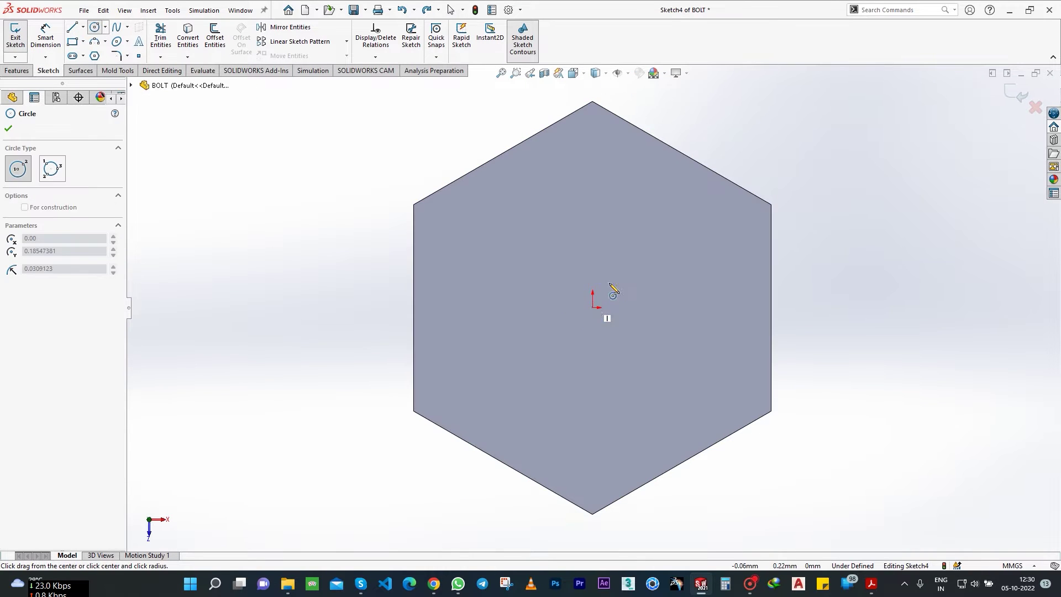
{"action": "left_click", "coordinate": [593, 306]}
{"action": "key", "text": "Escape"}
{"action": "key", "text": "Return"}
{"action": "left_click", "coordinate": [593, 307]}
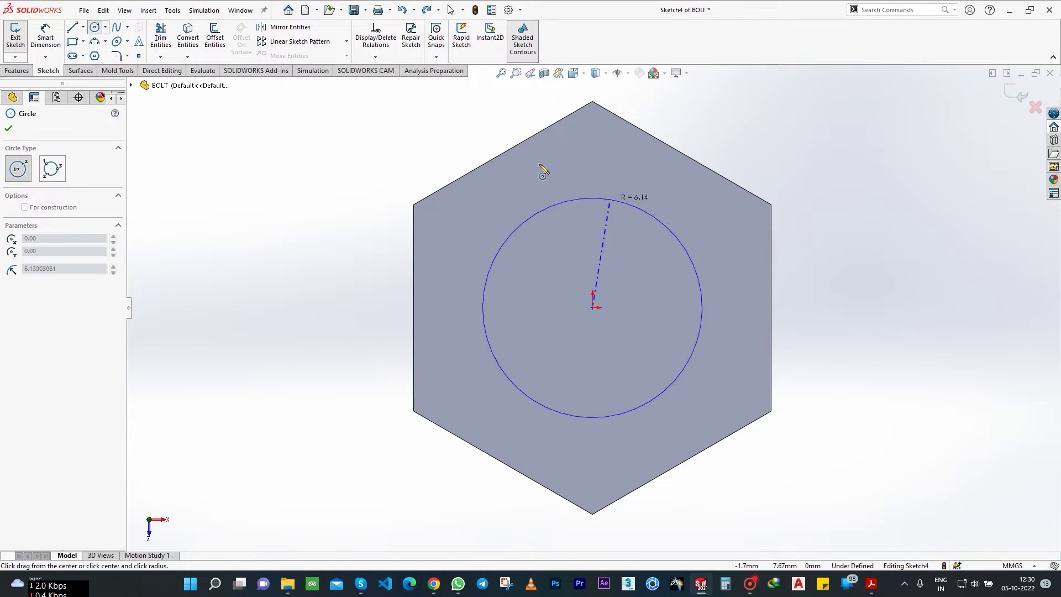
{"action": "left_click", "coordinate": [724, 190]}
{"action": "key", "text": "Escape"}
Step: Dimension the circle to 20 mm diameter and exit the sketch
{"action": "left_click", "coordinate": [33, 36]}
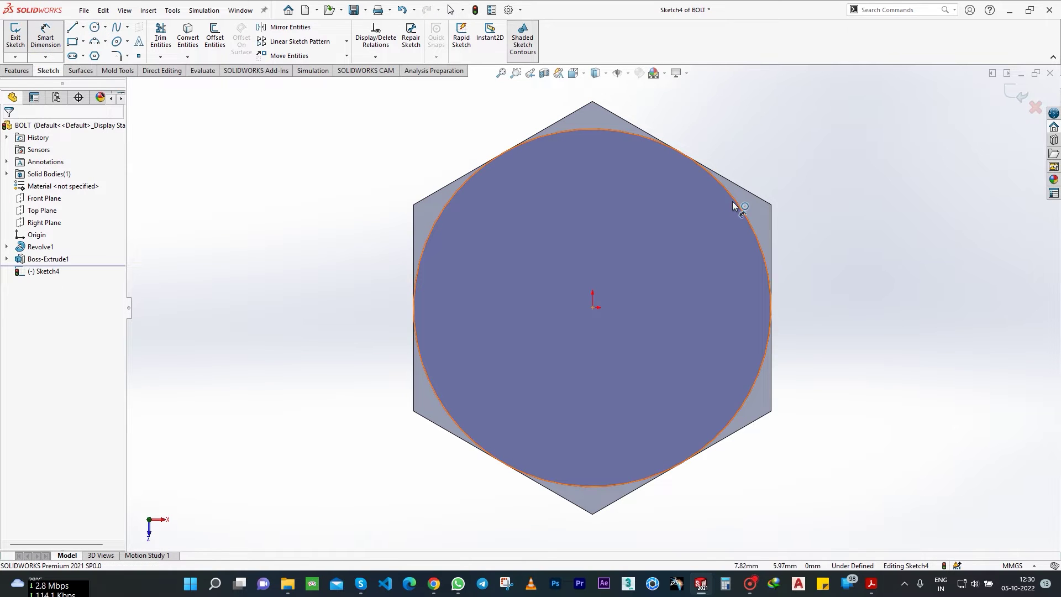
{"action": "left_click", "coordinate": [732, 201]}
{"action": "left_click", "coordinate": [895, 293]}
{"action": "key", "text": "Return"}
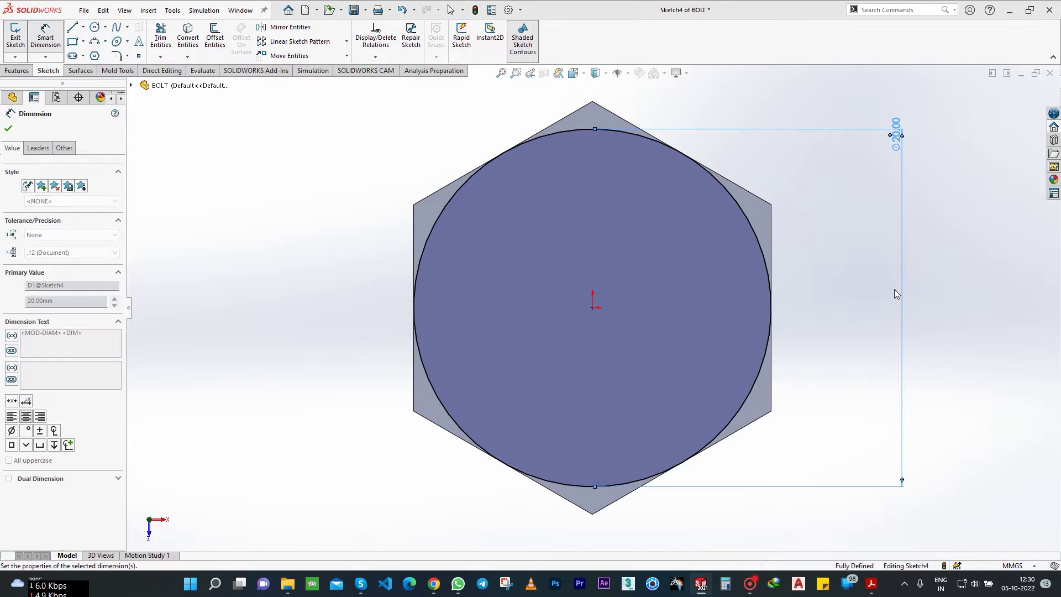
{"action": "key", "text": "Escape"}
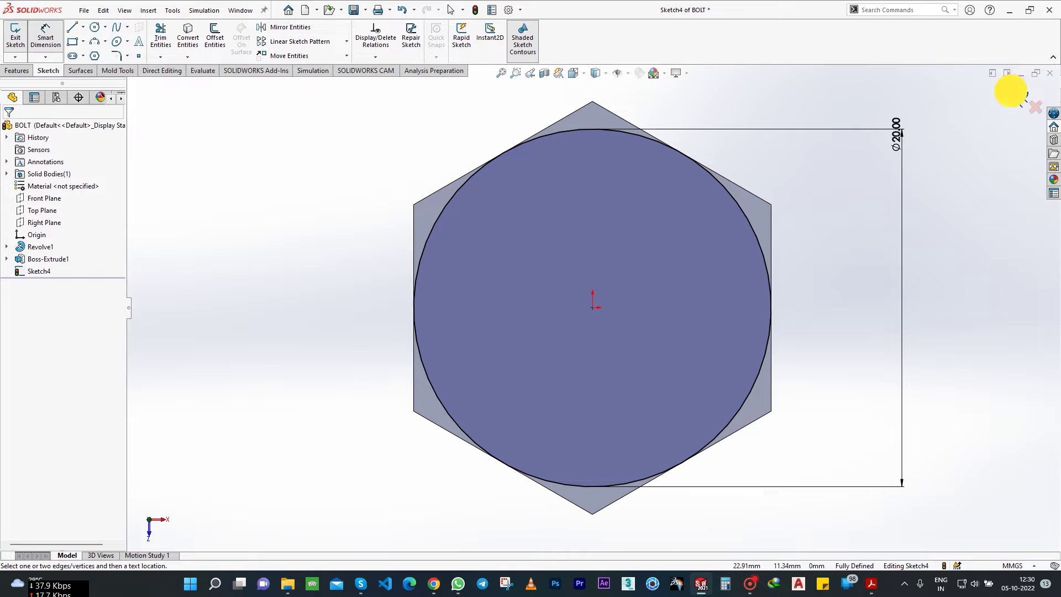
{"action": "left_click", "coordinate": [1010, 91]}
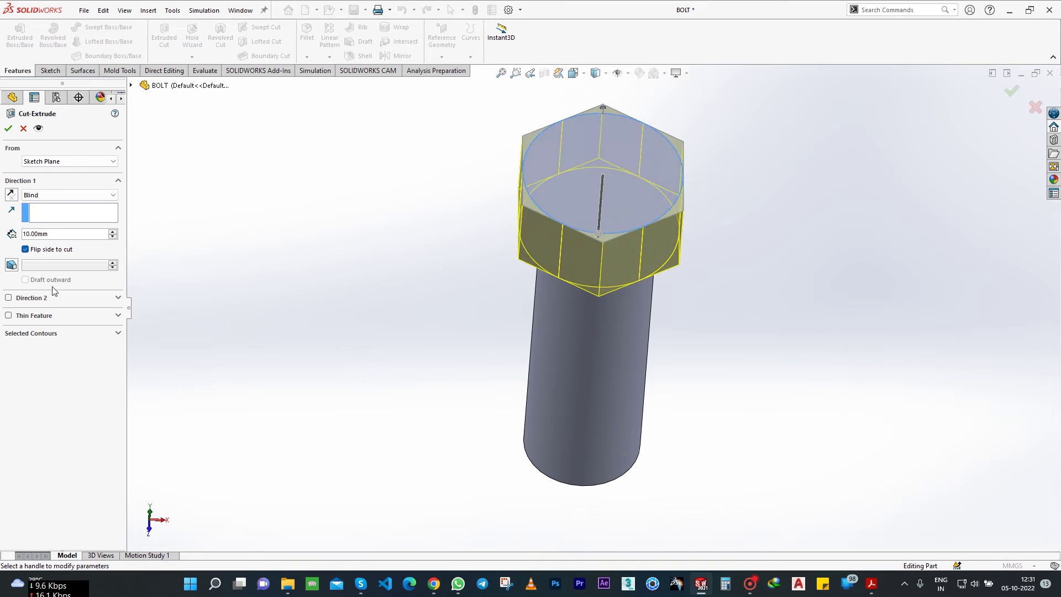
Step: Apply a 60° draft angle to the cut, creating Cut-Extrude2
{"action": "left_click", "coordinate": [11, 264]}
{"action": "type", "text": "60"}
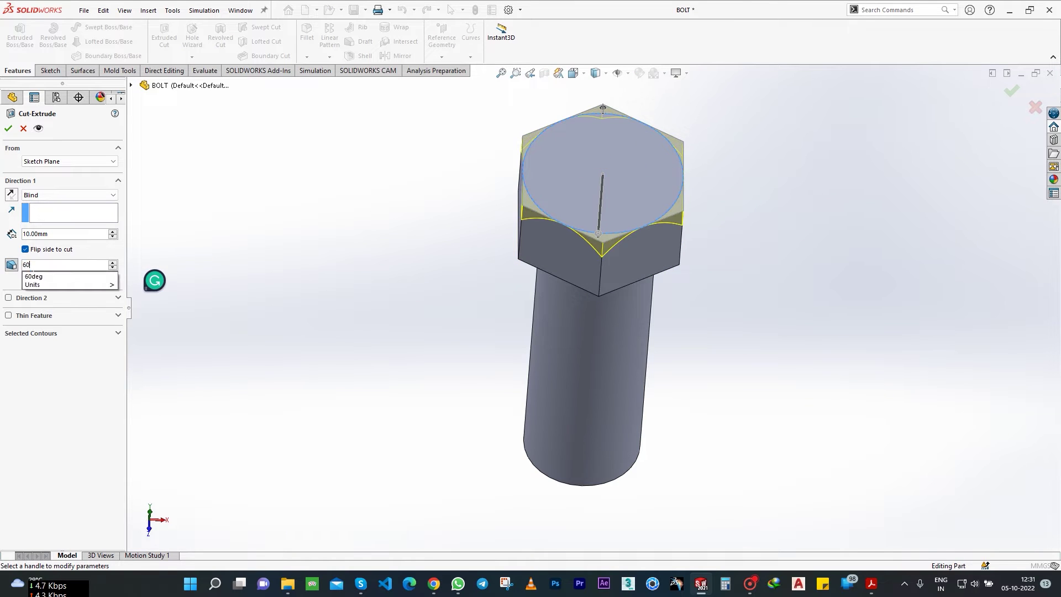
{"action": "key", "text": "Return"}
{"action": "key", "text": "Return"}
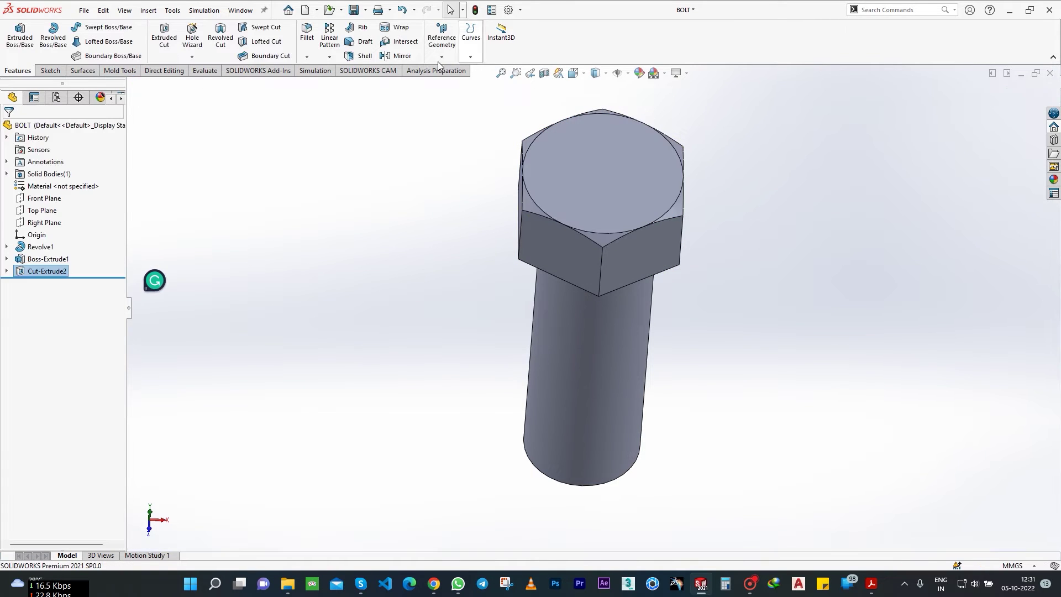
Step: Create Plane1 offset 5 mm from the head's top face, flipped into the head
{"action": "left_click", "coordinate": [568, 207]}
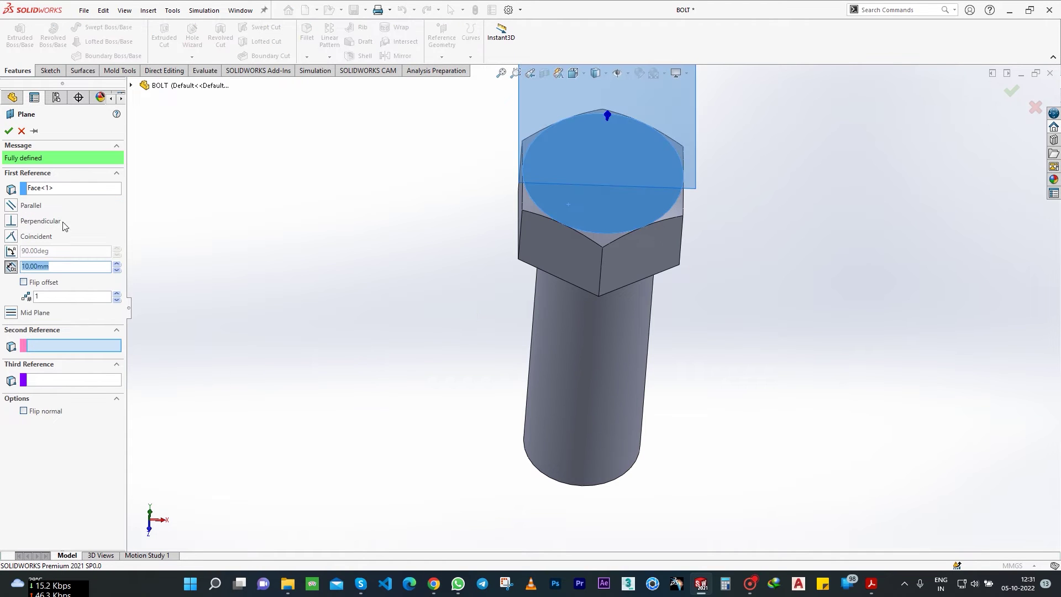
{"action": "type", "text": "5"}
{"action": "left_click", "coordinate": [23, 281]}
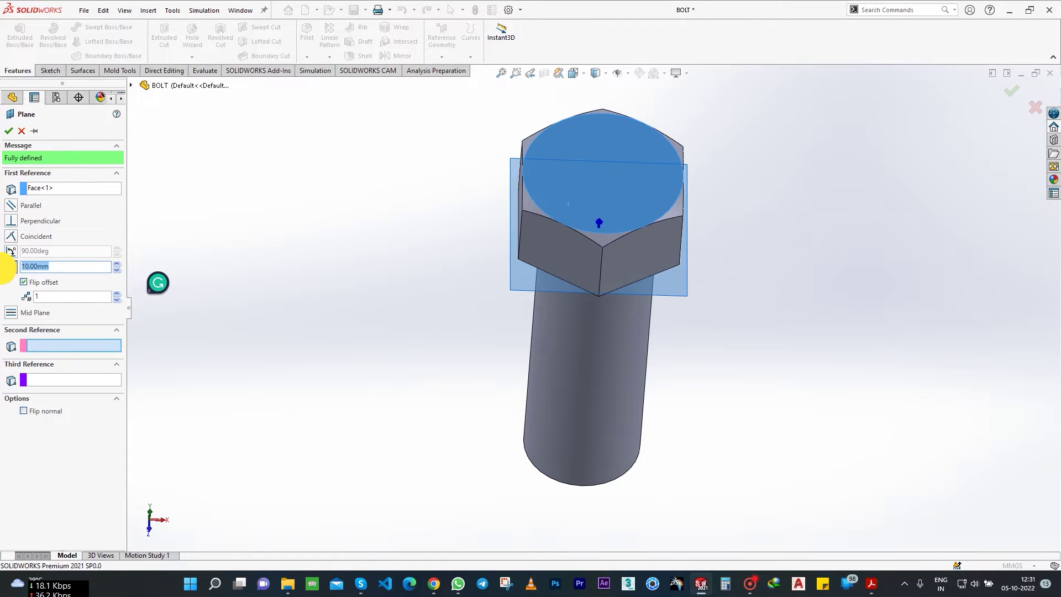
{"action": "key", "text": "Return"}
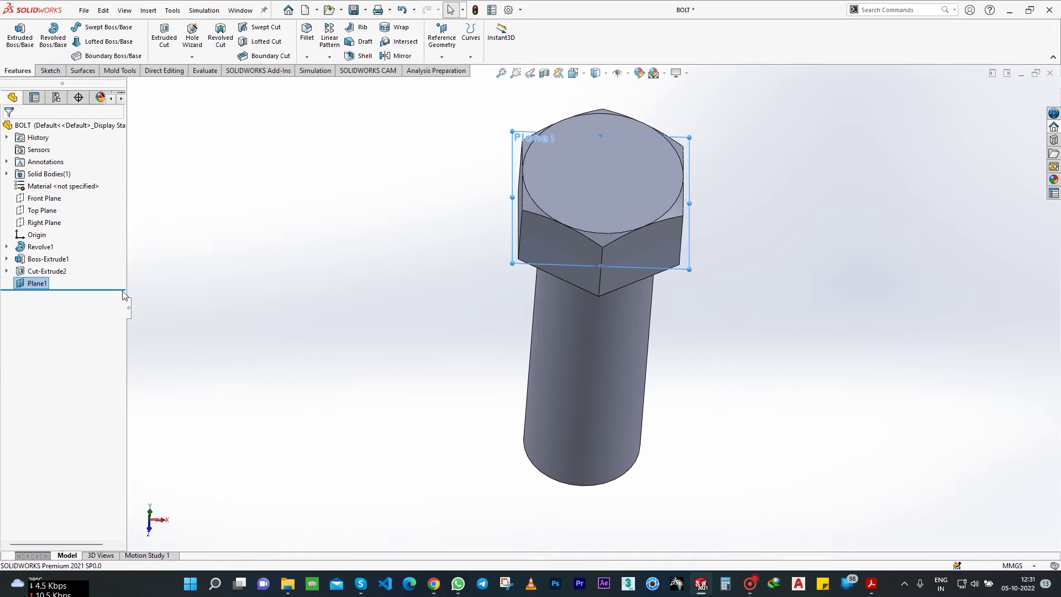
Step: Mirror Cut-Extrude2 about Plane1 to chamfer the head's underside
{"action": "left_click", "coordinate": [675, 141]}
{"action": "middle_click_drag", "start_coordinate": [417, 265], "coordinate": [523, 235]}
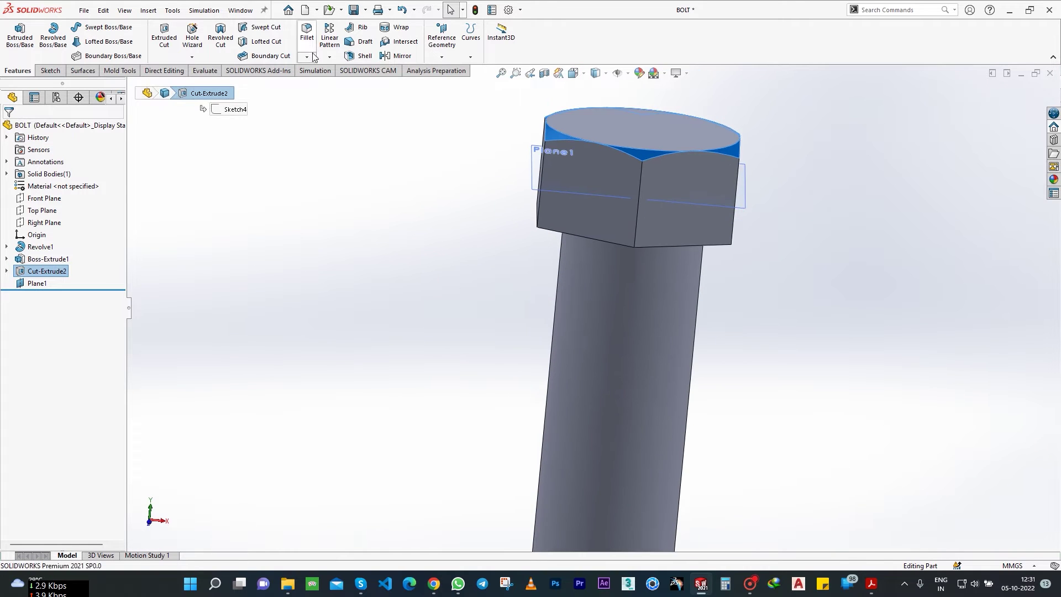
{"action": "left_click", "coordinate": [330, 56]}
{"action": "left_click", "coordinate": [365, 93]}
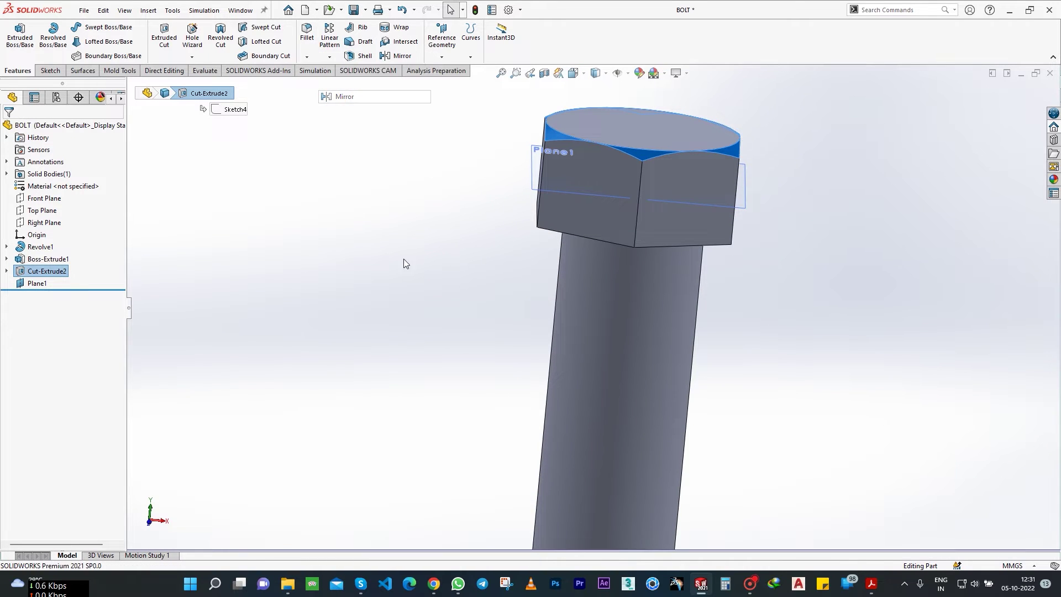
{"action": "left_click", "coordinate": [586, 196]}
{"action": "left_click", "coordinate": [8, 128]}
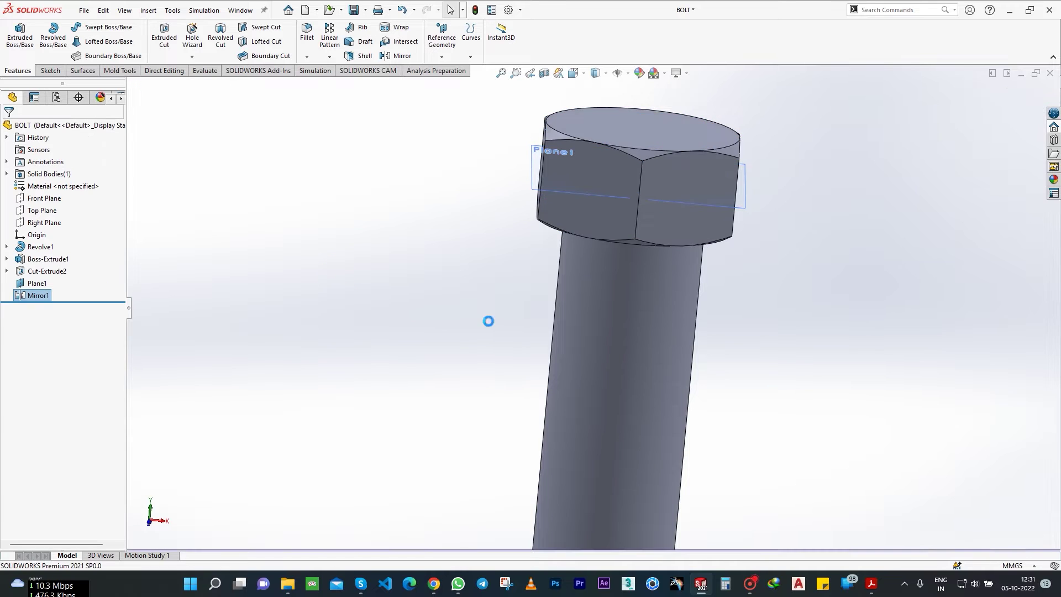
{"action": "left_click", "coordinate": [465, 293]}
{"action": "mouse_move", "coordinate": [464, 294]}
{"action": "middle_mouse_down"}
{"action": "mouse_move", "coordinate": [492, 135]}
{"action": "mouse_move", "coordinate": [631, 345]}
{"action": "middle_mouse_up"}
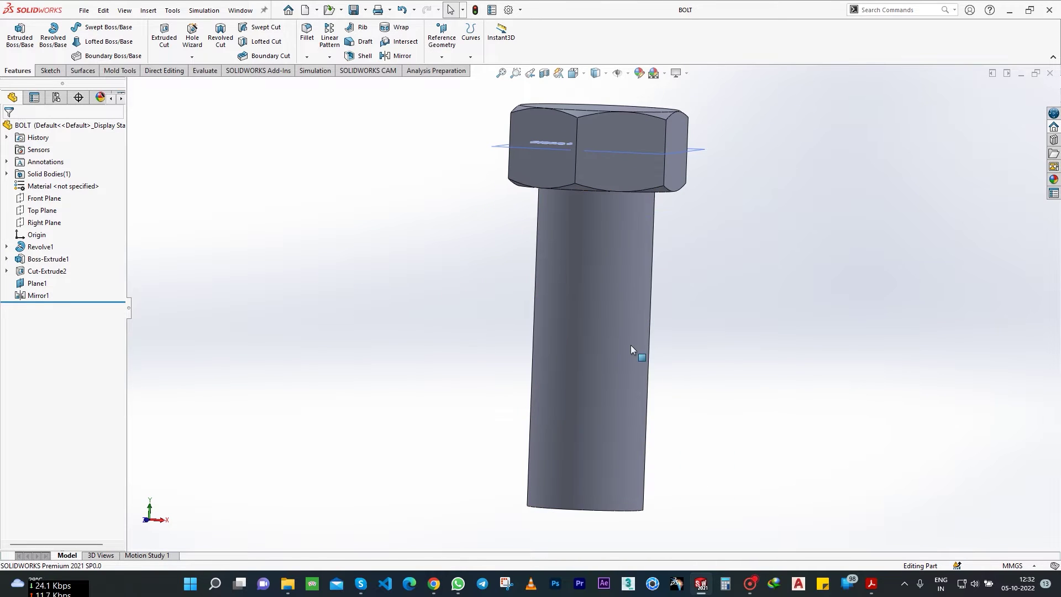
Step: Start a thread on the shank's bottom edge with a 2 mm offset
{"action": "key", "text": "ctrl+7"}
{"action": "left_click", "coordinate": [191, 58]}
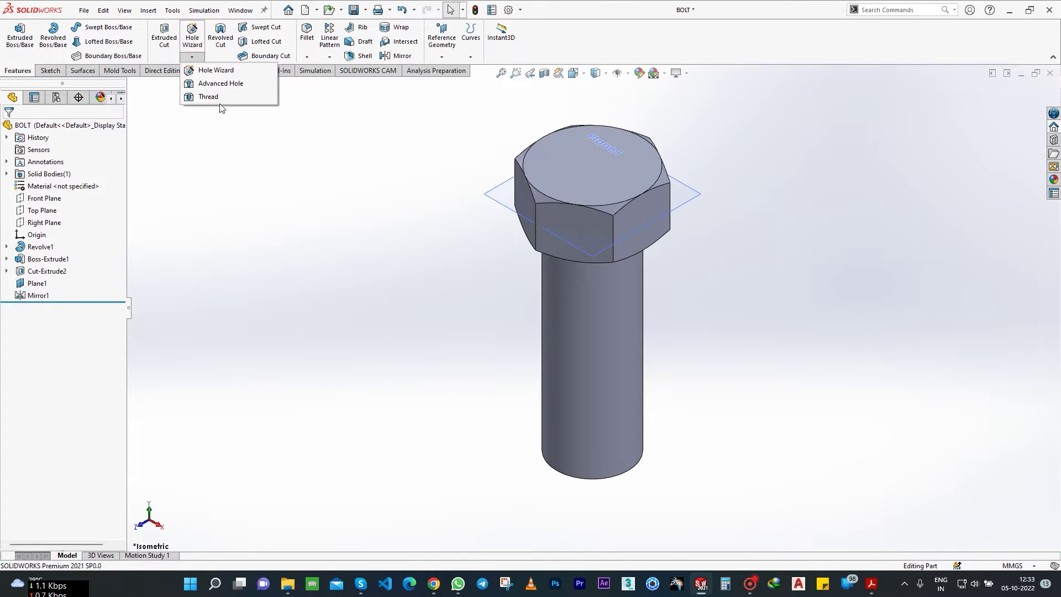
{"action": "left_click", "coordinate": [208, 97]}
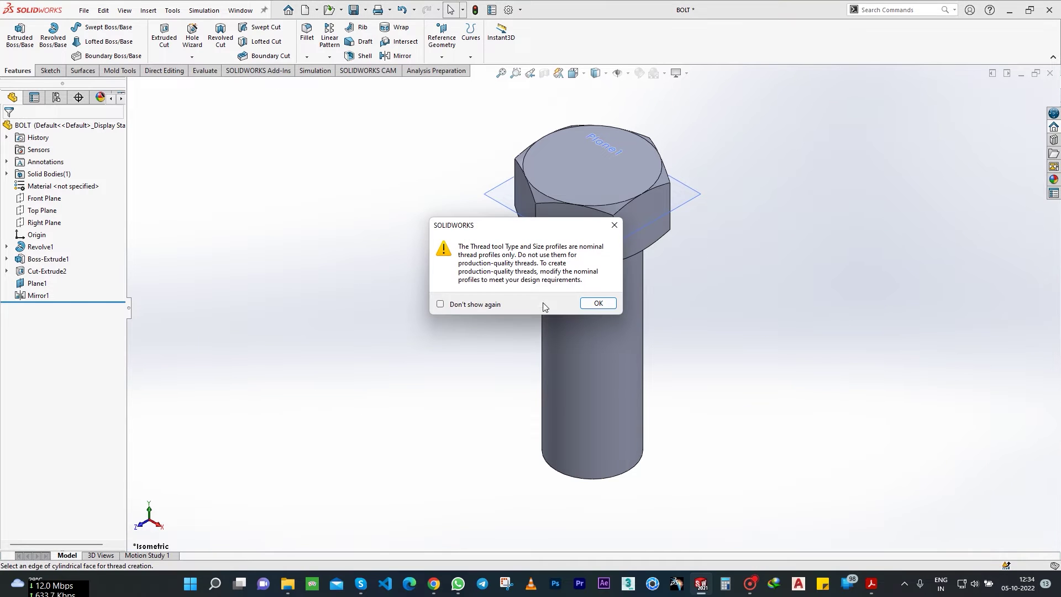
{"action": "left_click", "coordinate": [596, 305]}
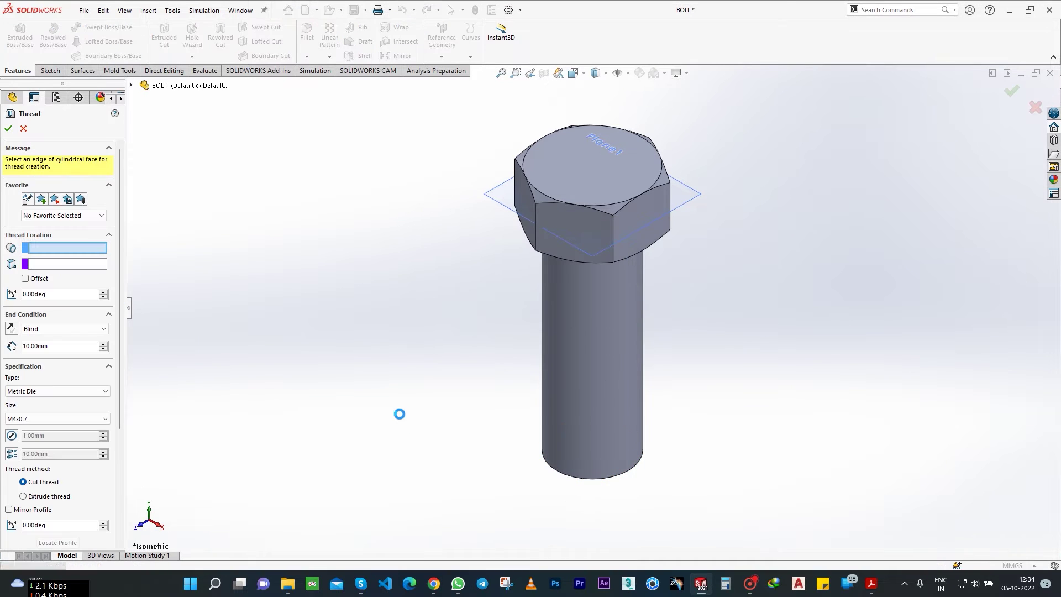
{"action": "left_click", "coordinate": [593, 478]}
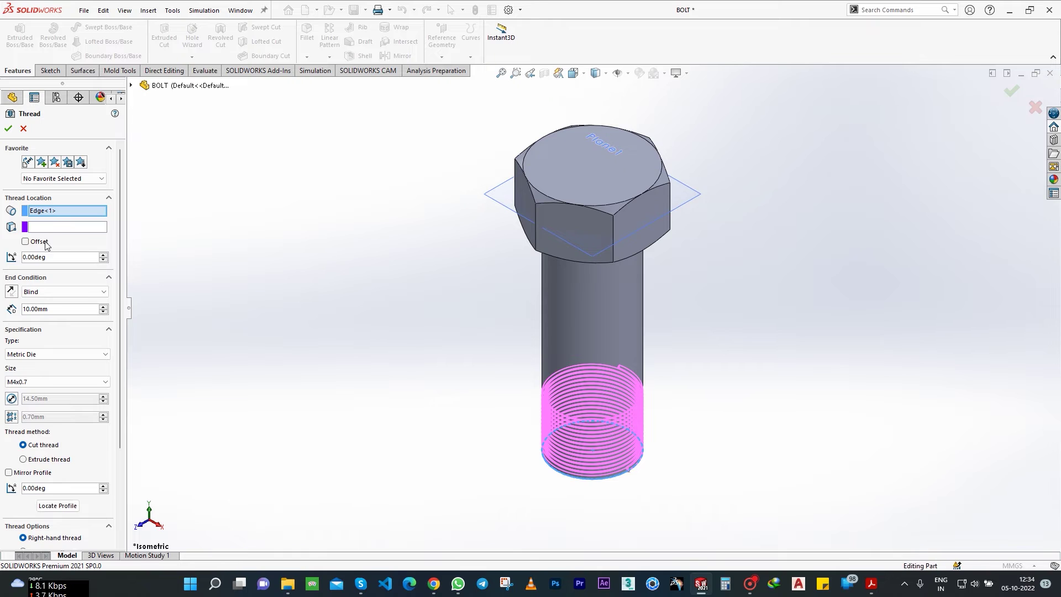
{"action": "left_click", "coordinate": [25, 241]}
{"action": "type", "text": "2"}
{"action": "key", "text": "Return"}
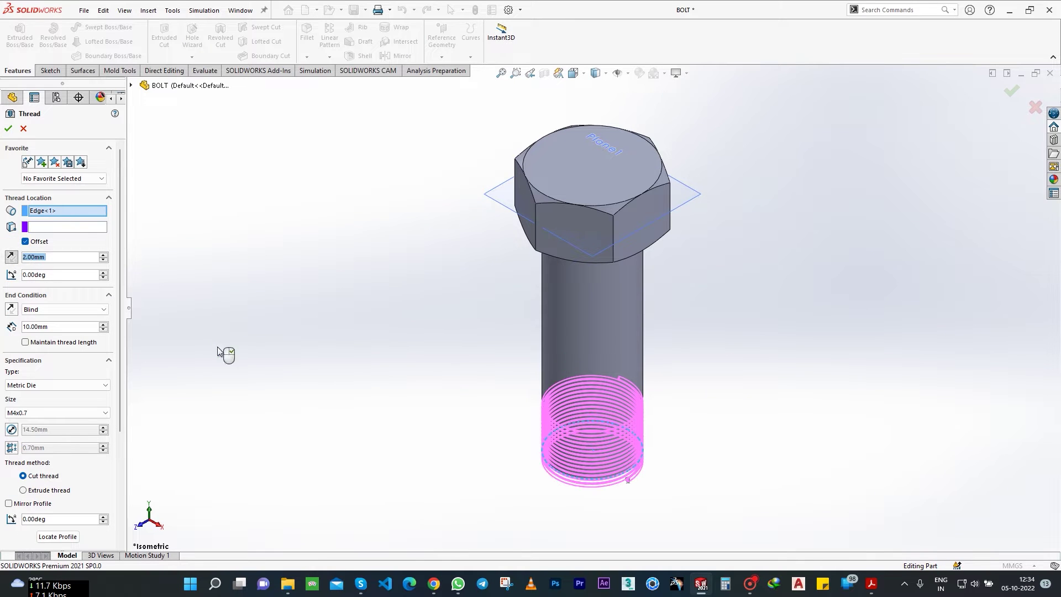
Step: Set the thread to 32 mm depth and size M14x1.5
{"action": "left_click", "coordinate": [58, 413]}
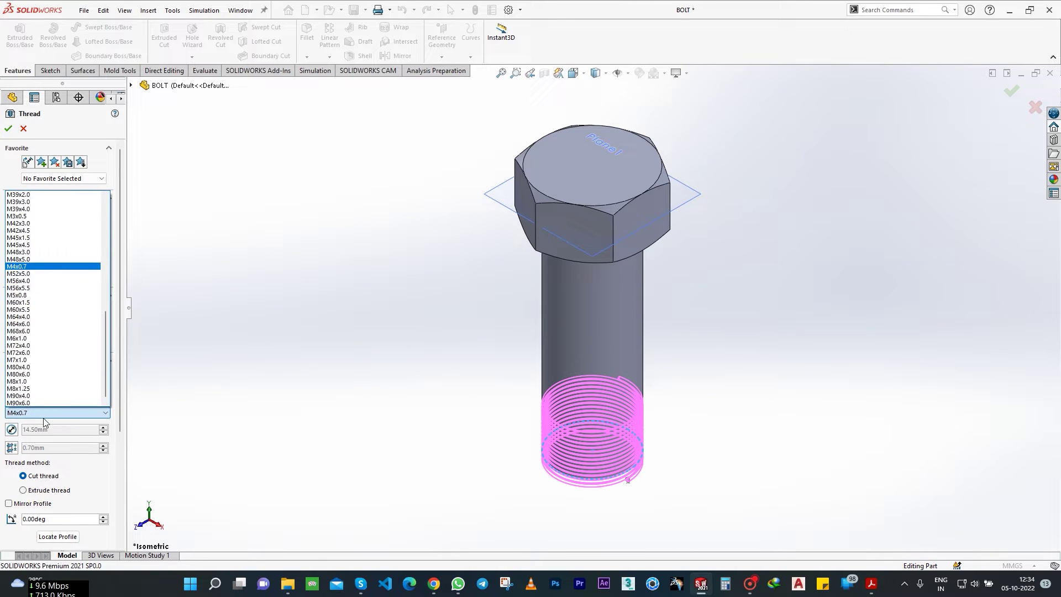
{"action": "left_click", "coordinate": [33, 305]}
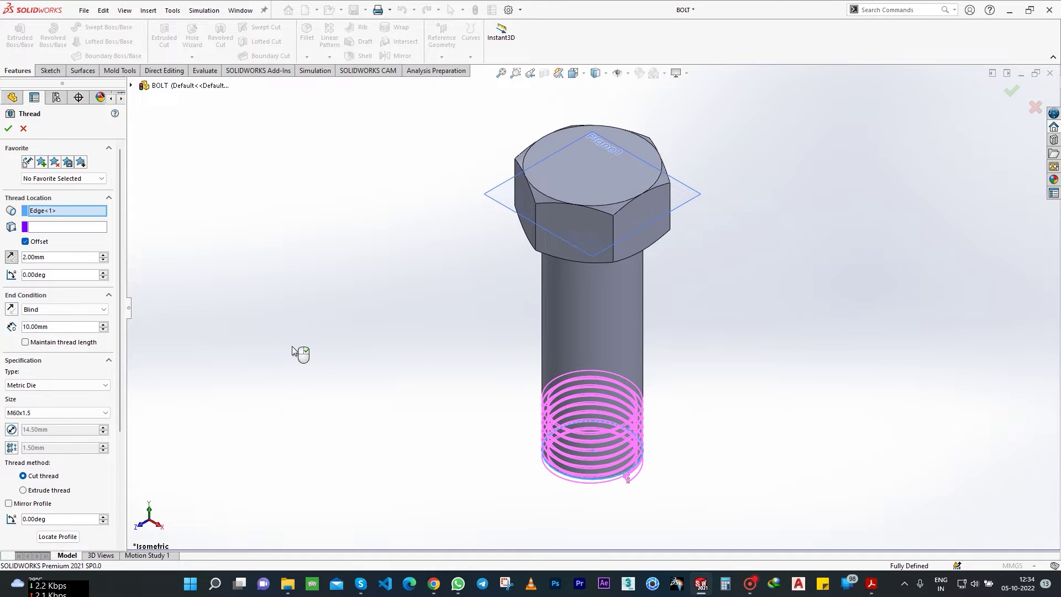
{"action": "middle_click_drag", "start_coordinate": [301, 354], "coordinate": [377, 376]}
{"action": "left_click", "coordinate": [13, 317]}
{"action": "type", "text": "32"}
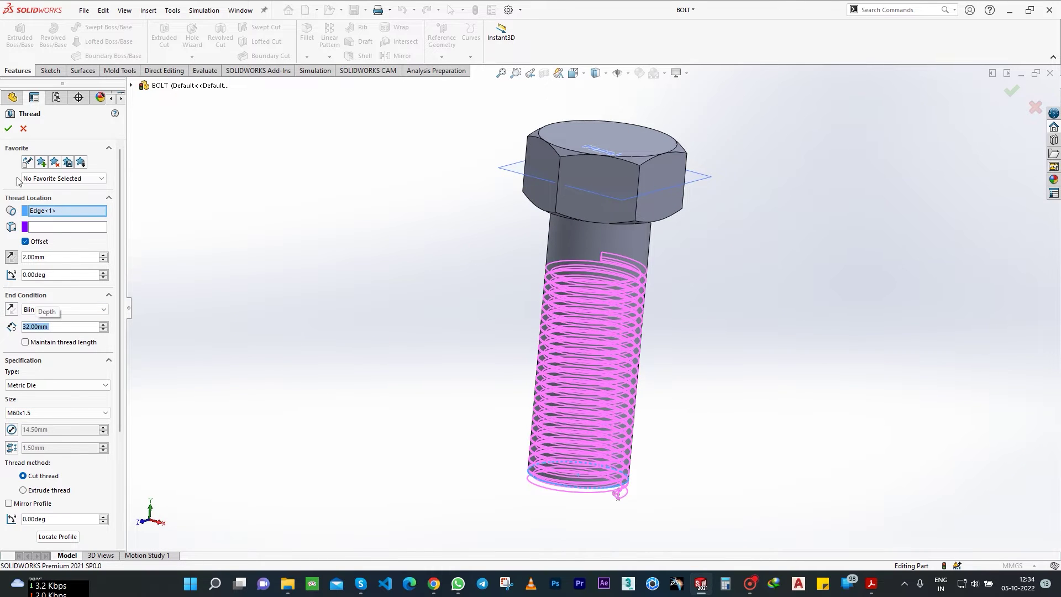
{"action": "left_click", "coordinate": [77, 418]}
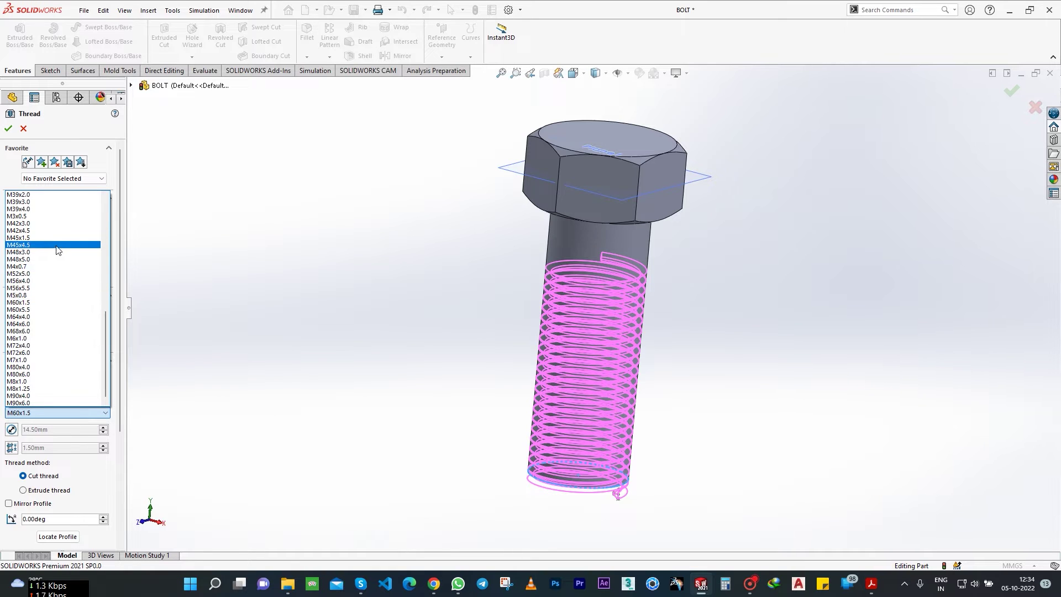
{"action": "left_click", "coordinate": [33, 237]}
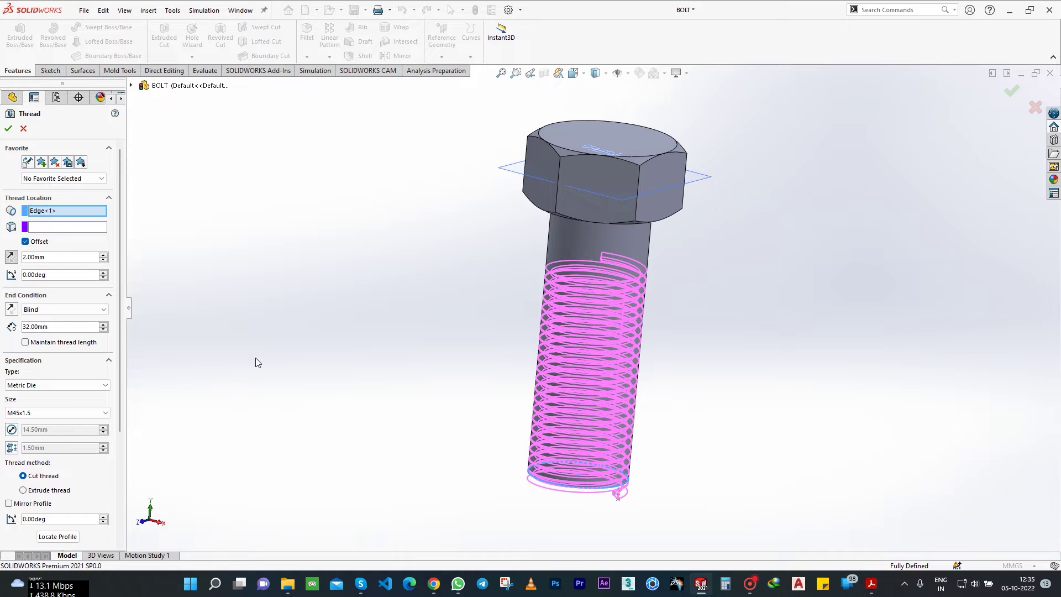
{"action": "left_click", "coordinate": [66, 412]}
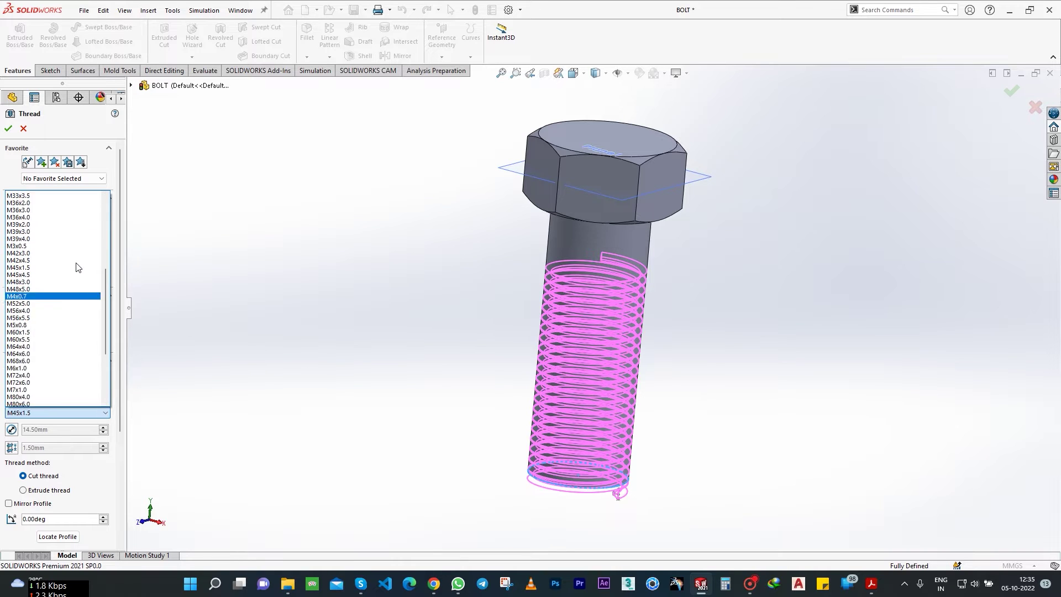
{"action": "left_click", "coordinate": [49, 274]}
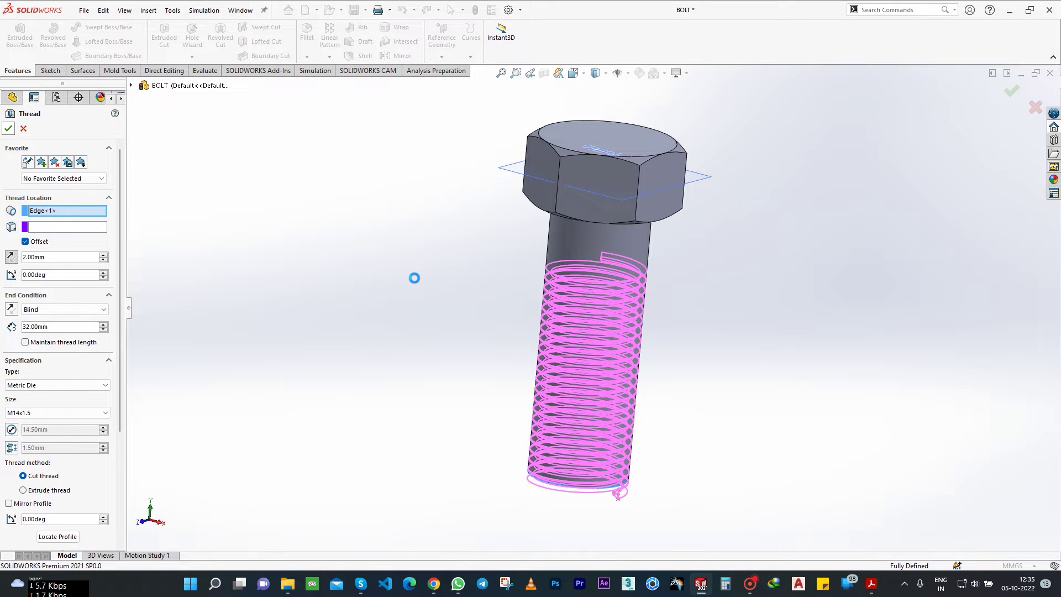
Step: Create Thread1 on the shank, fit the bolt in view, and save BOLT
{"action": "key", "text": "Return"}
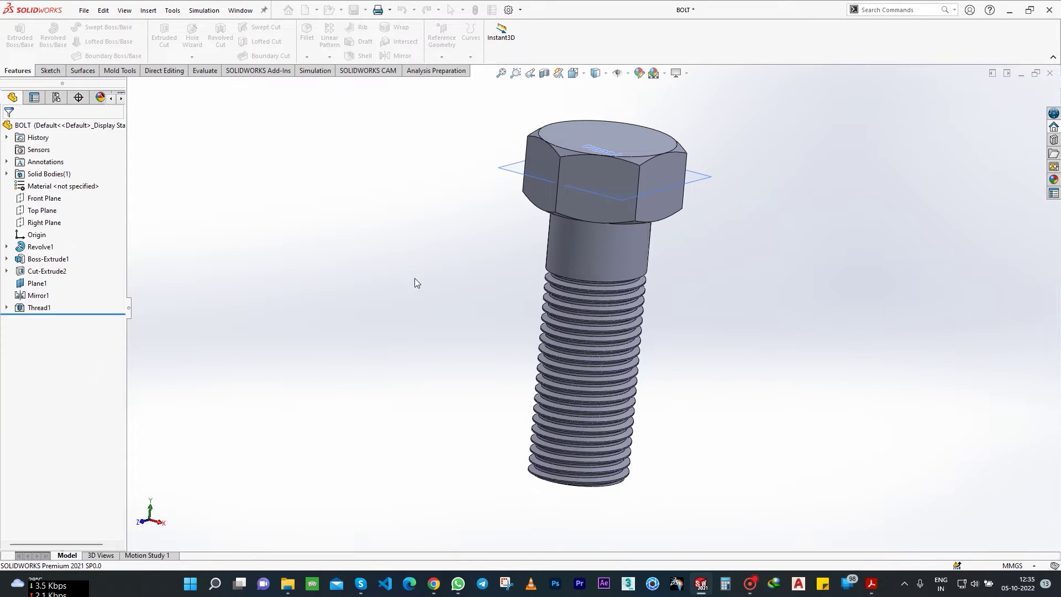
{"action": "middle_click_drag", "start_coordinate": [403, 251], "coordinate": [220, 268]}
{"action": "scroll", "coordinate": [551, 271], "scroll_direction": "down", "scroll_amount": 5}
{"action": "scroll", "coordinate": [550, 271], "scroll_direction": "up", "scroll_amount": 5}
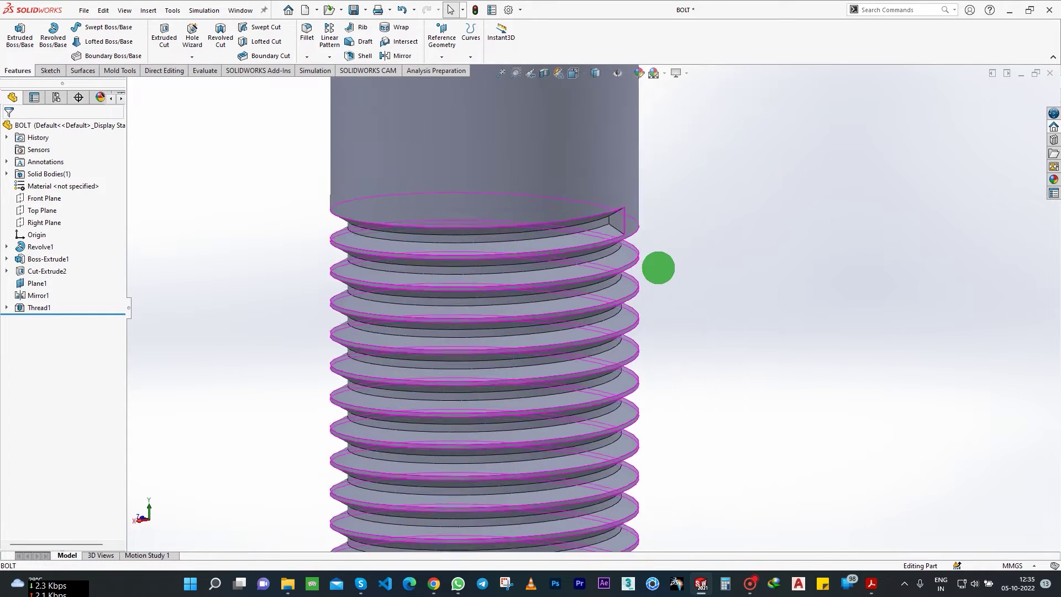
{"action": "key", "text": "f"}
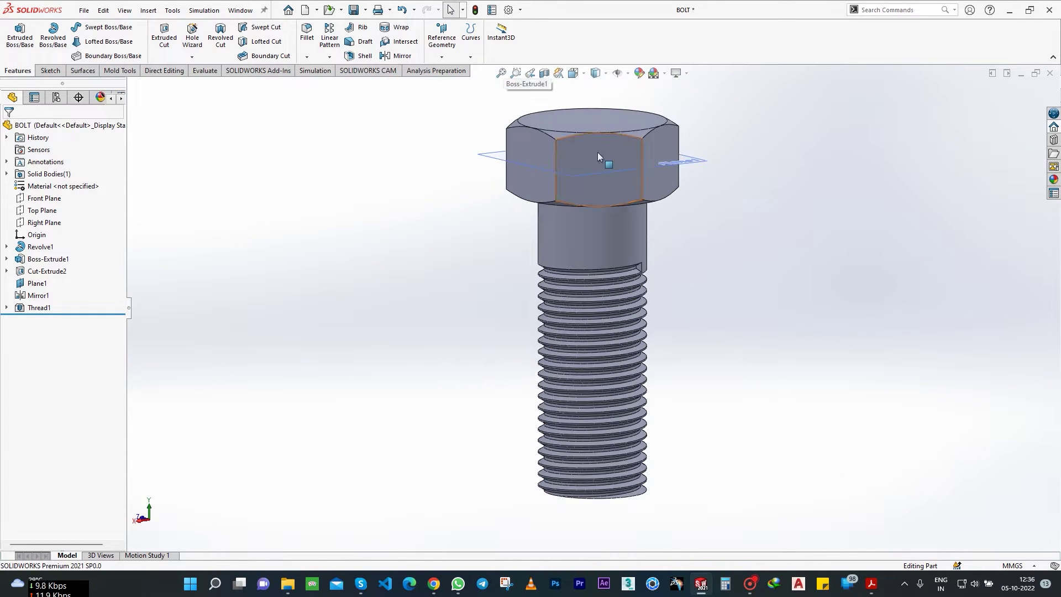
{"action": "key", "text": "ctrl+s"}
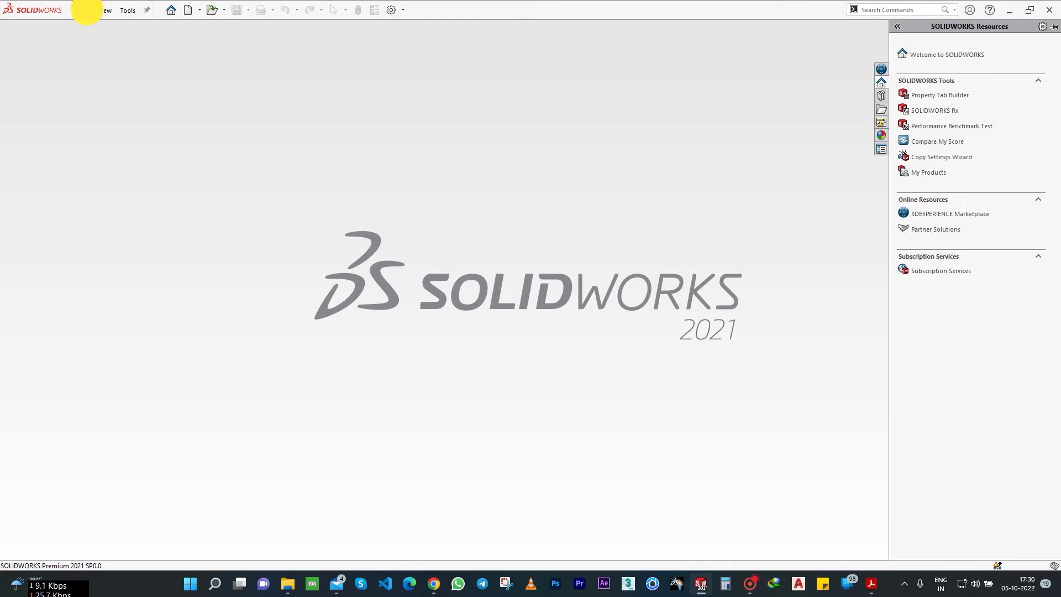
Step: Create a new blank part document
{"action": "left_click", "coordinate": [84, 10]}
{"action": "left_click", "coordinate": [105, 29]}
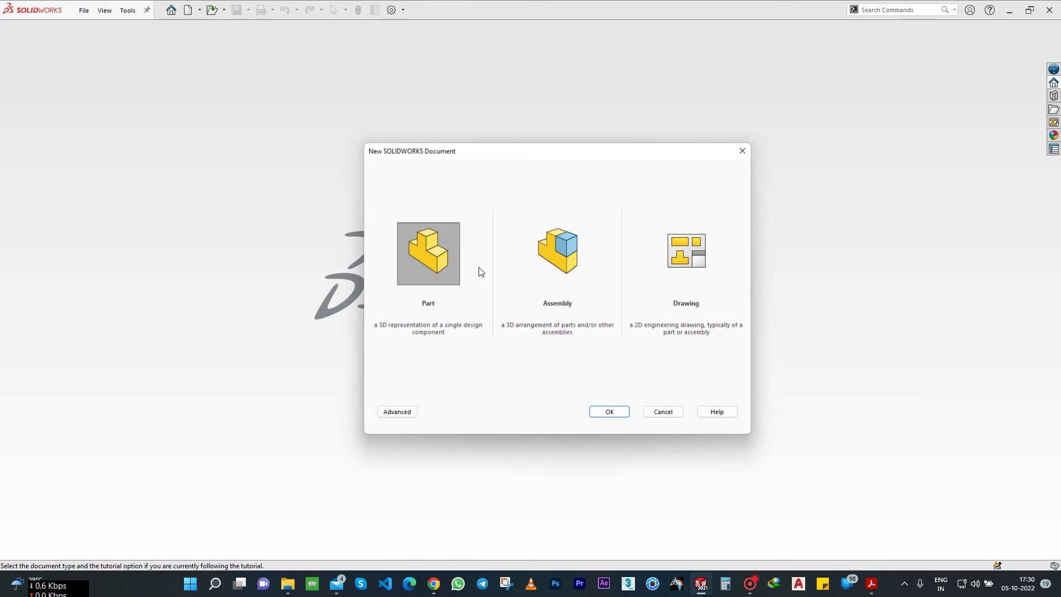
{"action": "double_click", "coordinate": [431, 330]}
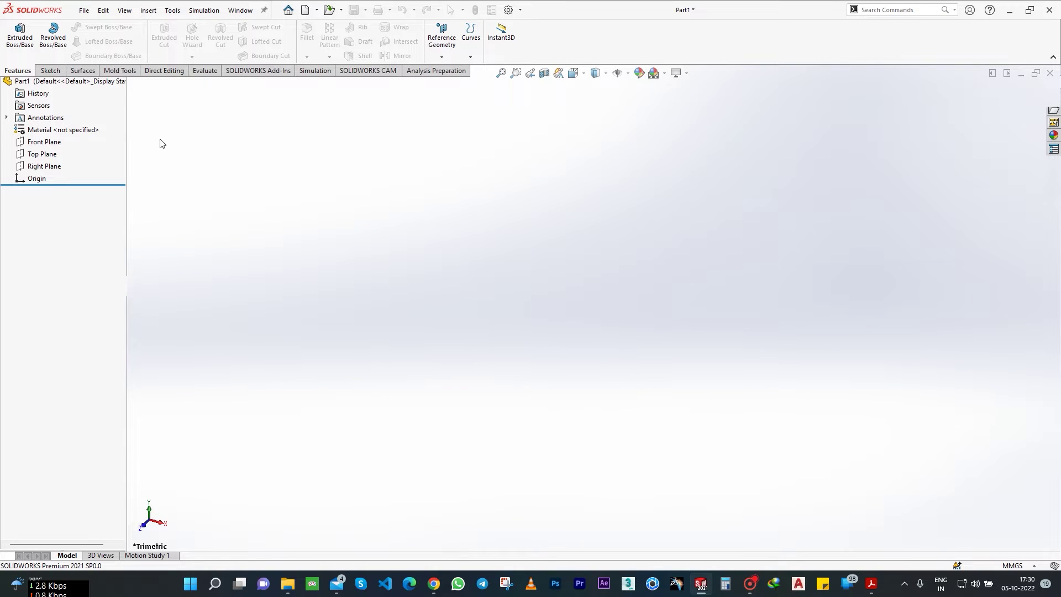
Step: Save the new part under the name nut
{"action": "left_click", "coordinate": [84, 10]}
{"action": "left_click", "coordinate": [111, 145]}
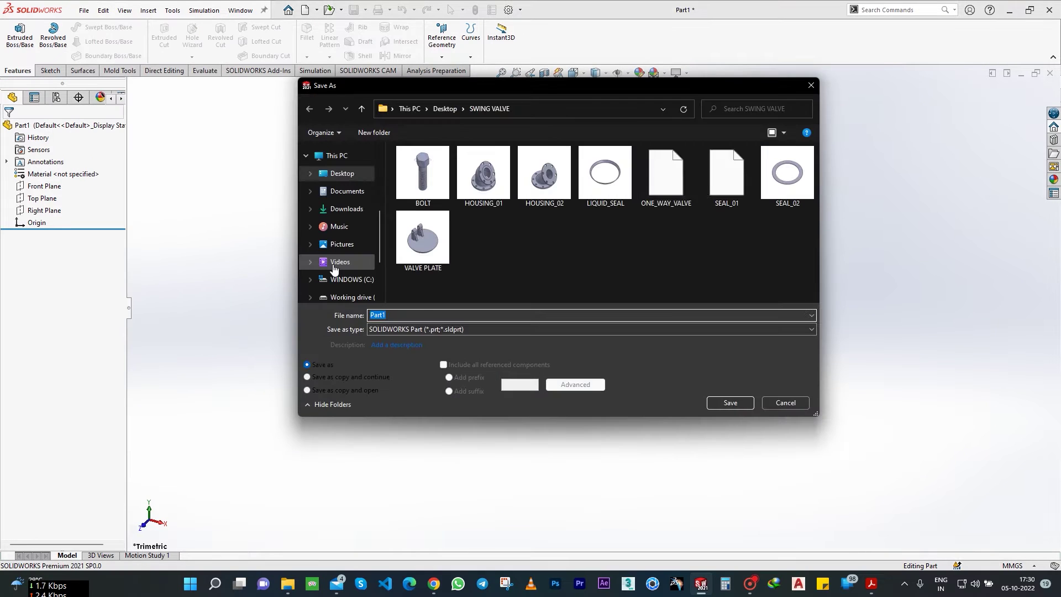
{"action": "type", "text": "nut"}
{"action": "key", "text": "Return"}
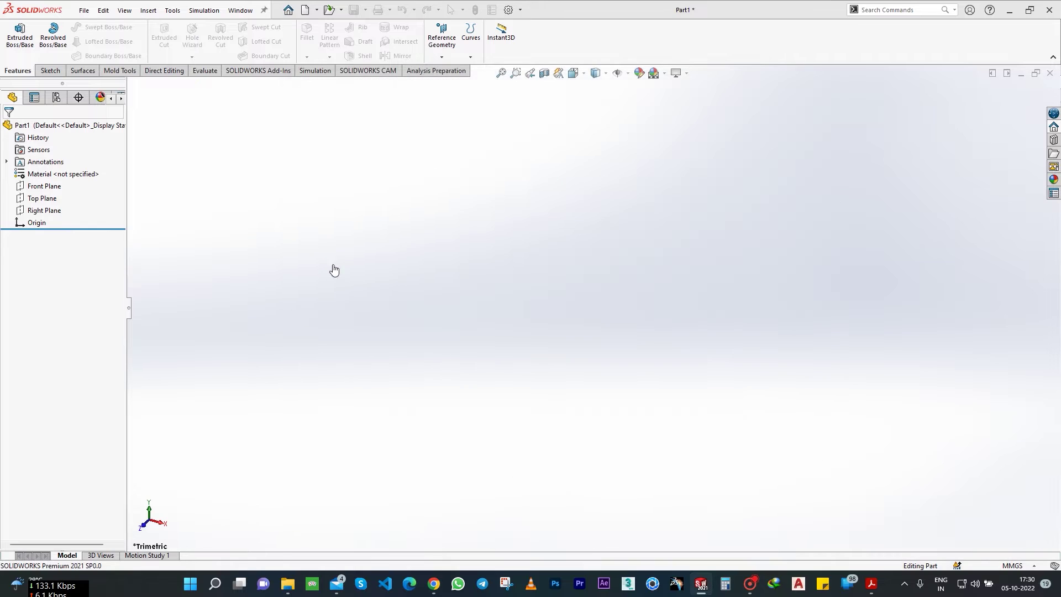
Step: Sketch a hexagon centred on the origin on the Top Plane
{"action": "left_click", "coordinate": [42, 198]}
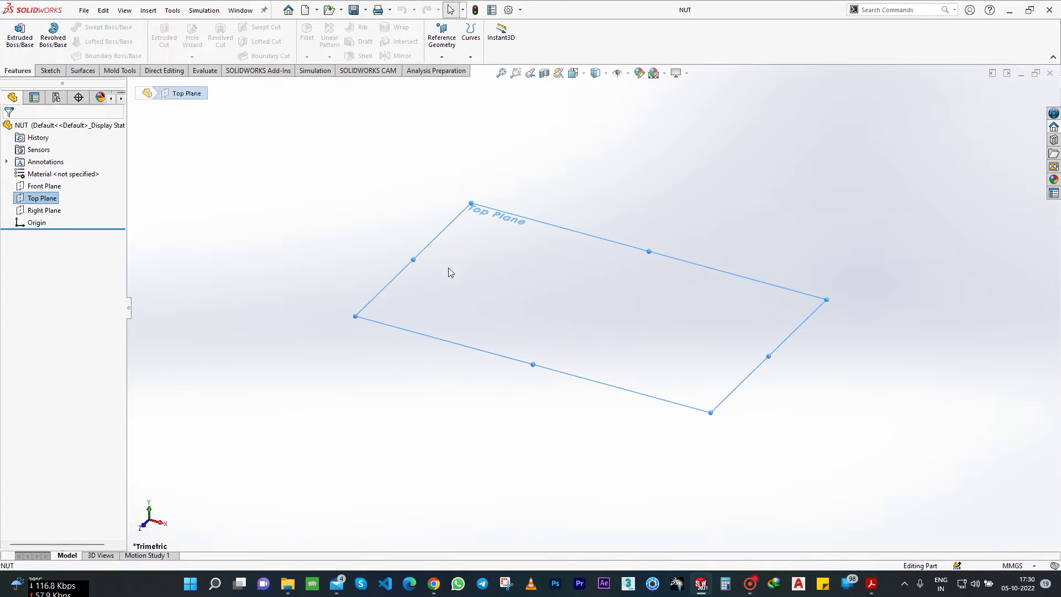
{"action": "left_click", "coordinate": [21, 44]}
{"action": "left_click", "coordinate": [97, 56]}
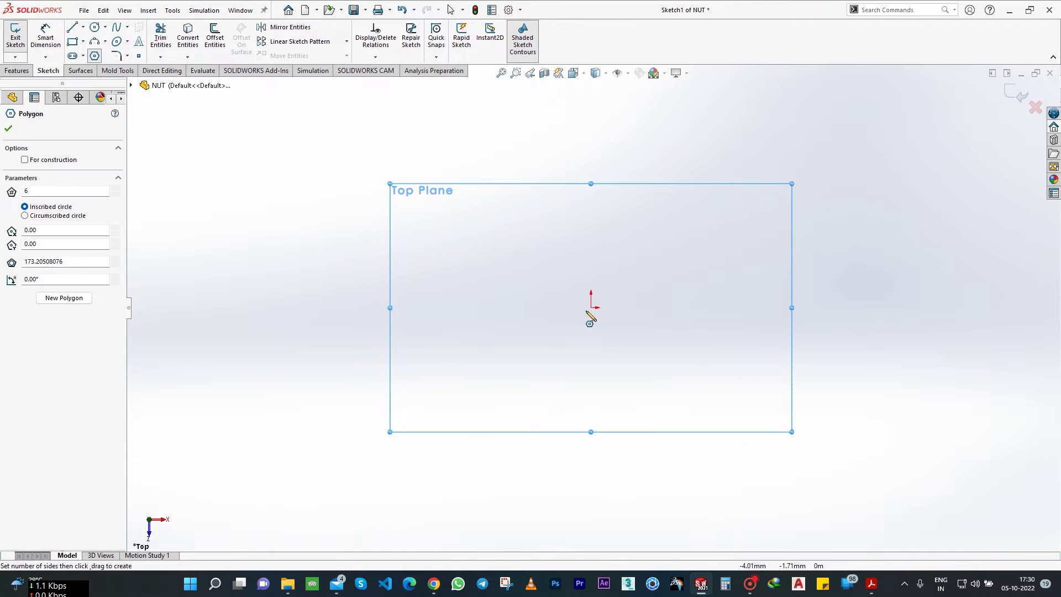
{"action": "left_click", "coordinate": [592, 307]}
{"action": "left_click", "coordinate": [693, 314]}
{"action": "key", "text": "Escape"}
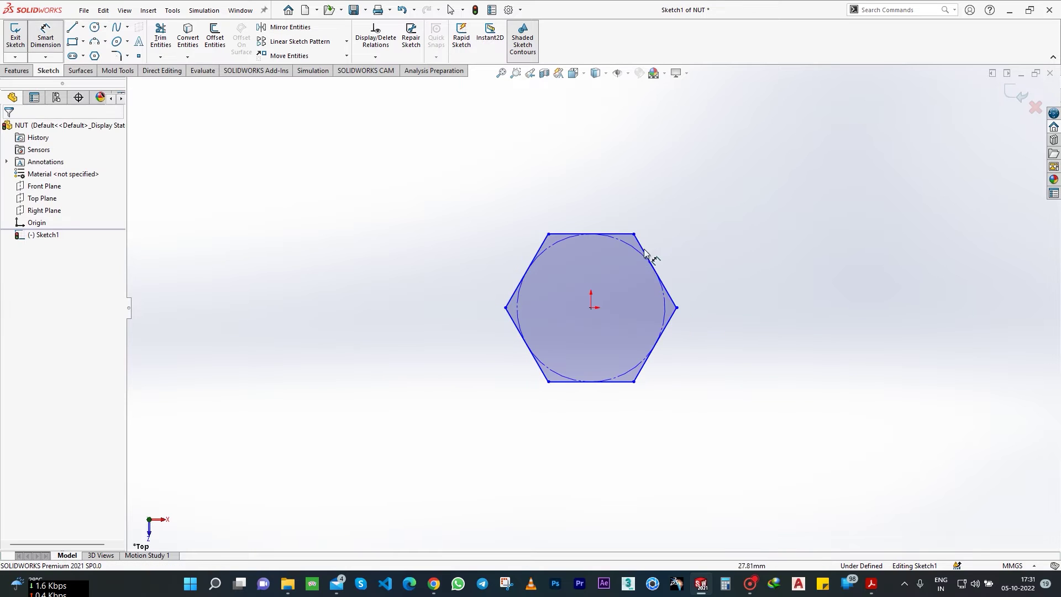
Step: Dimension the hexagon's construction circle to 20 mm and make a vertex coincident with Top Plane
{"action": "left_click", "coordinate": [654, 267]}
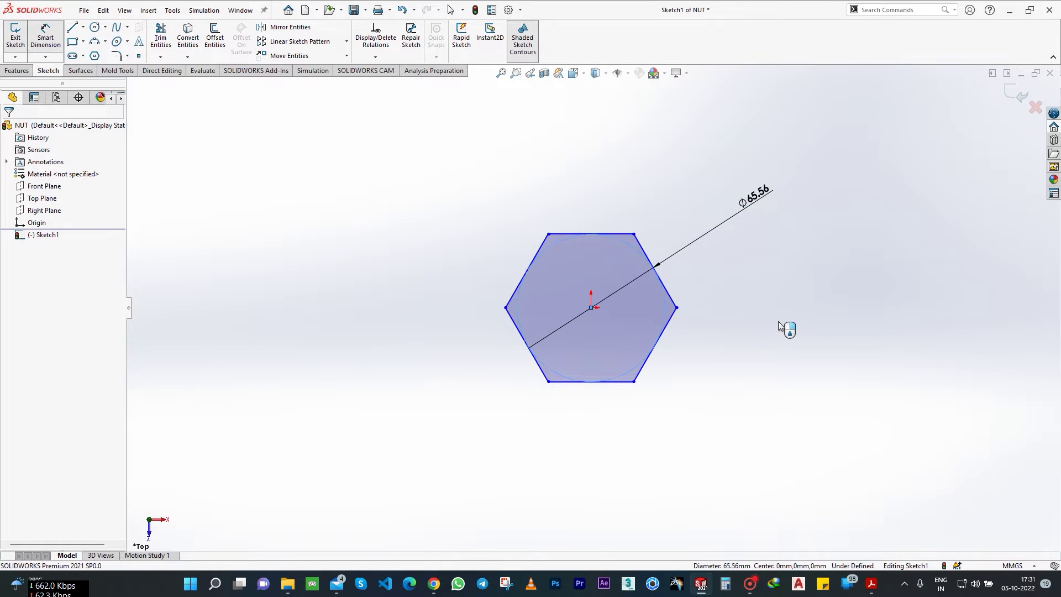
{"action": "left_click", "coordinate": [778, 321]}
{"action": "type", "text": "20"}
{"action": "key", "text": "Return"}
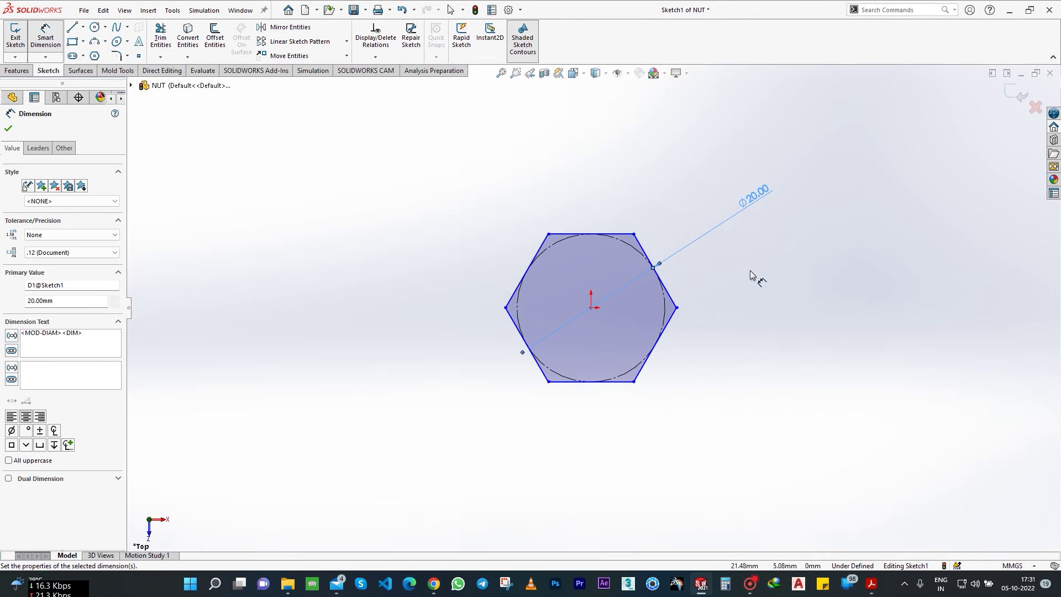
{"action": "key", "text": "Escape"}
{"action": "left_click", "coordinate": [676, 308]}
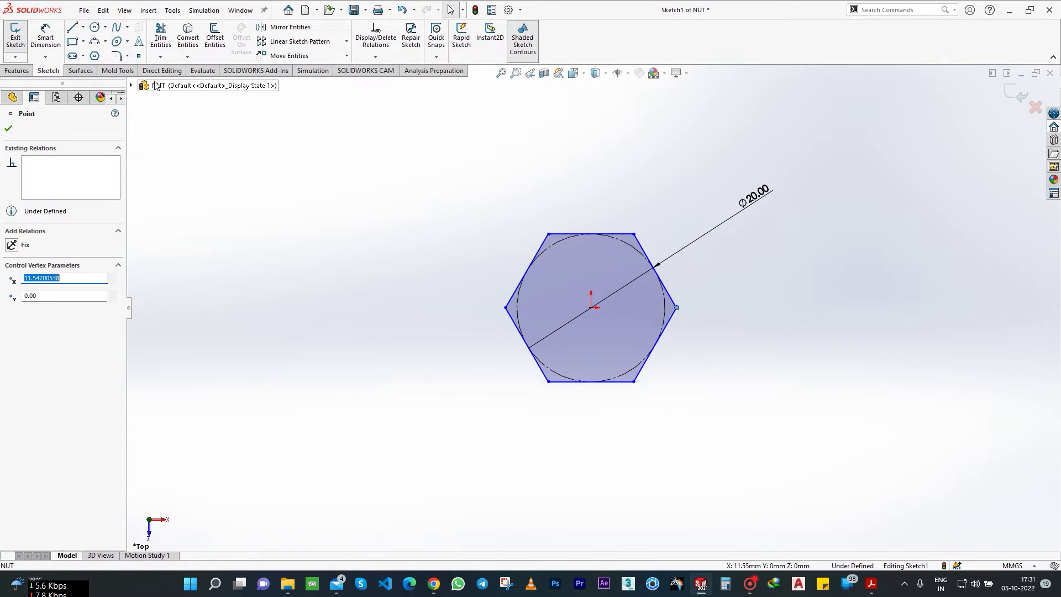
{"action": "left_click", "coordinate": [163, 145], "text": "ctrl"}
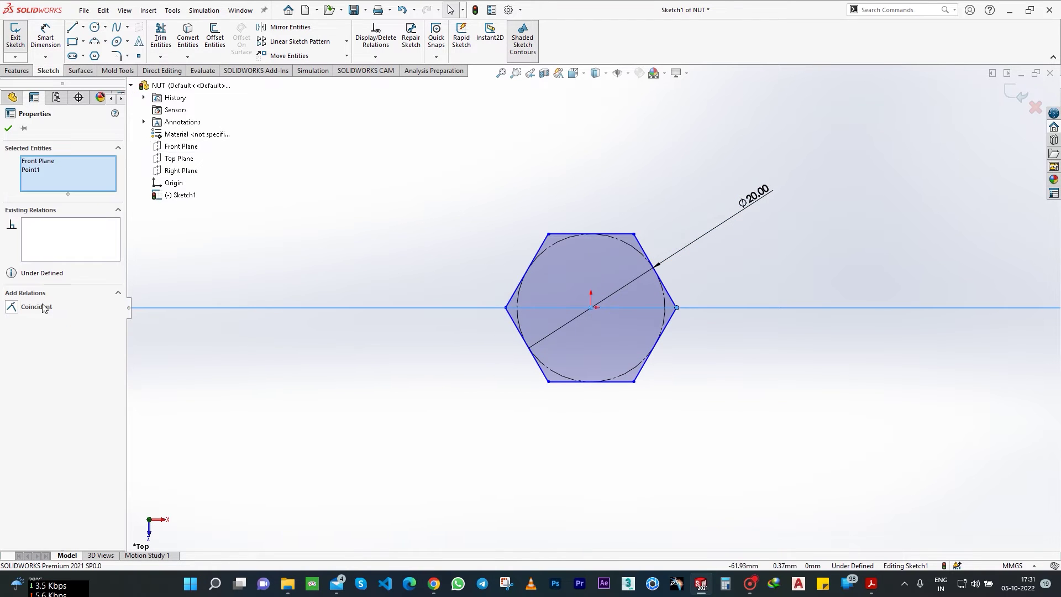
{"action": "left_click", "coordinate": [22, 305]}
{"action": "left_click", "coordinate": [772, 264]}
Step: Add a 14.5 mm circle at the origin and close the sketch
{"action": "left_click", "coordinate": [94, 27]}
{"action": "left_click", "coordinate": [591, 308]}
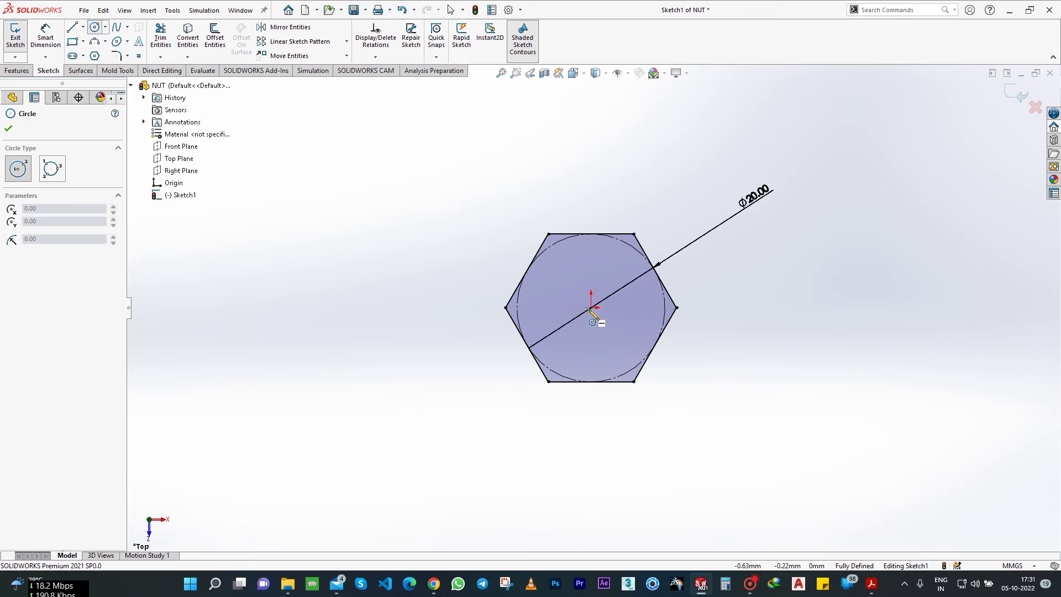
{"action": "left_click", "coordinate": [611, 335]}
{"action": "key", "text": "d"}
{"action": "left_click", "coordinate": [624, 320]}
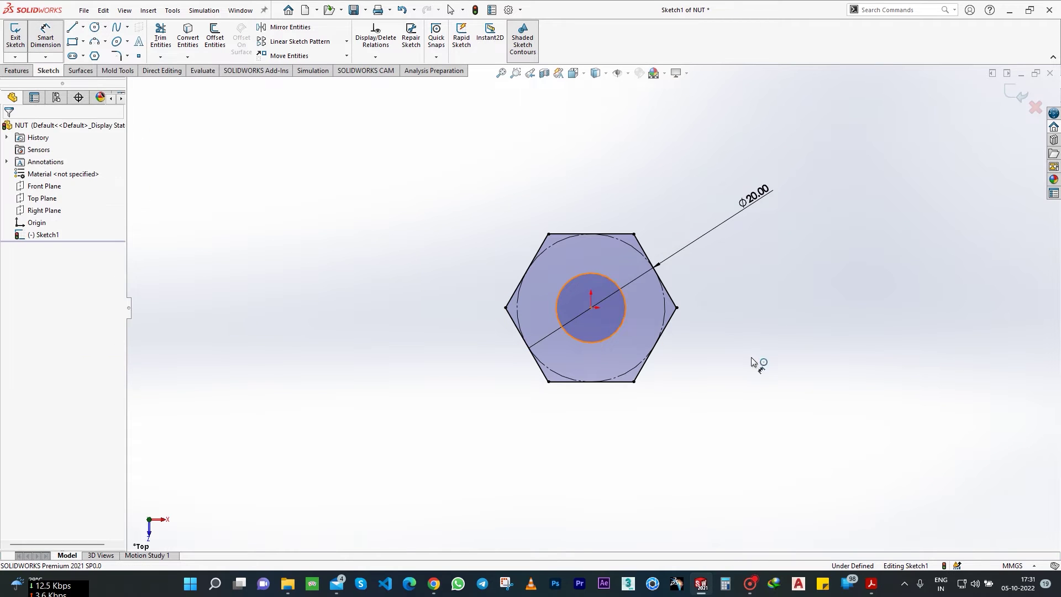
{"action": "left_click", "coordinate": [712, 439]}
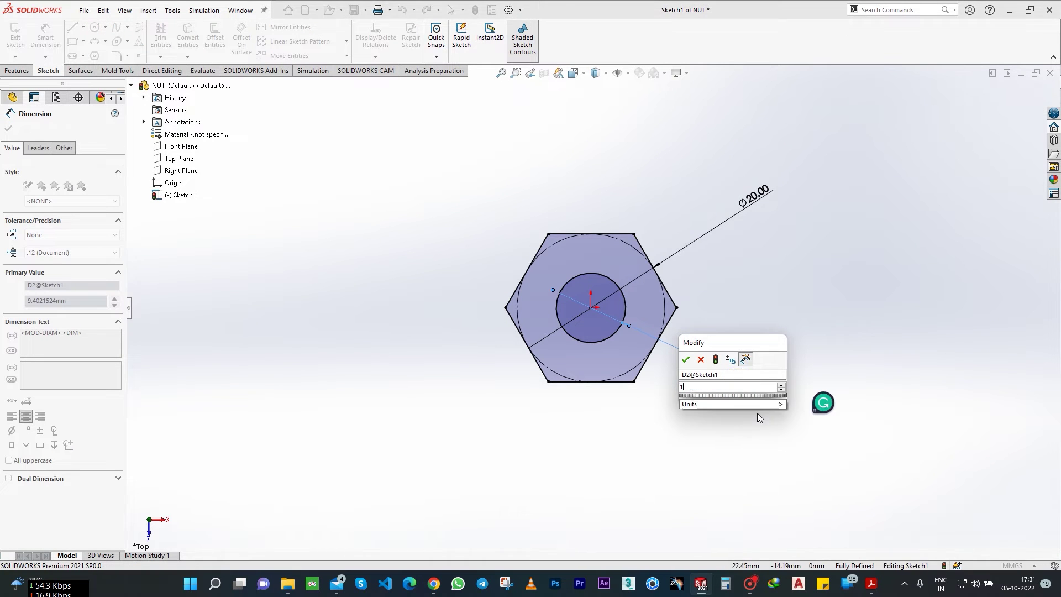
{"action": "type", "text": "14.5"}
{"action": "key", "text": "Return"}
{"action": "key", "text": "Escape"}
{"action": "left_click", "coordinate": [1019, 94]}
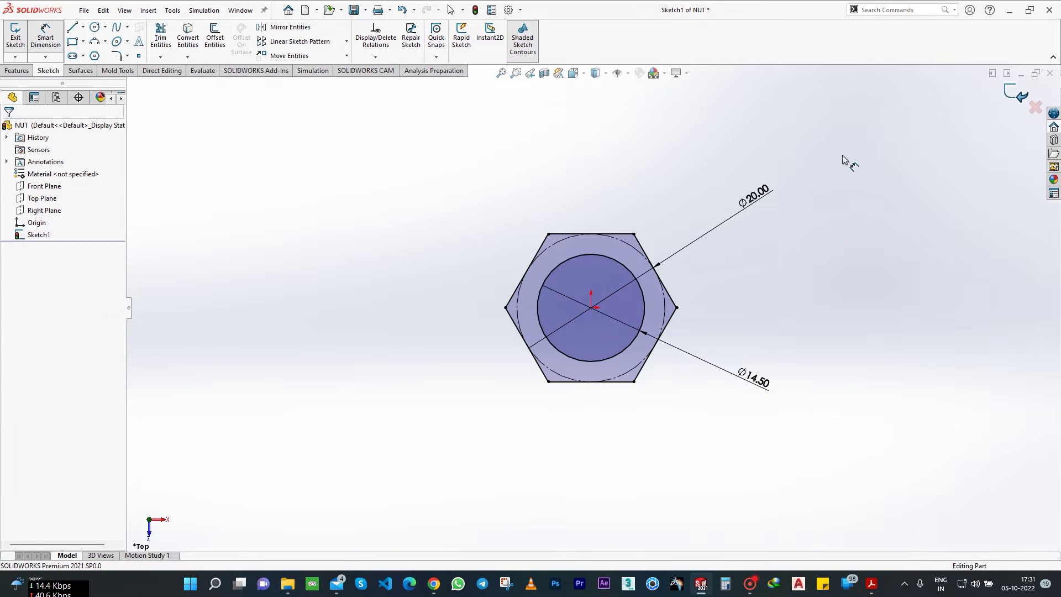
{"action": "left_click", "coordinate": [16, 70]}
Step: Extrude the hexagon sketch 10 mm mid-plane into the nut body
{"action": "left_click", "coordinate": [20, 37]}
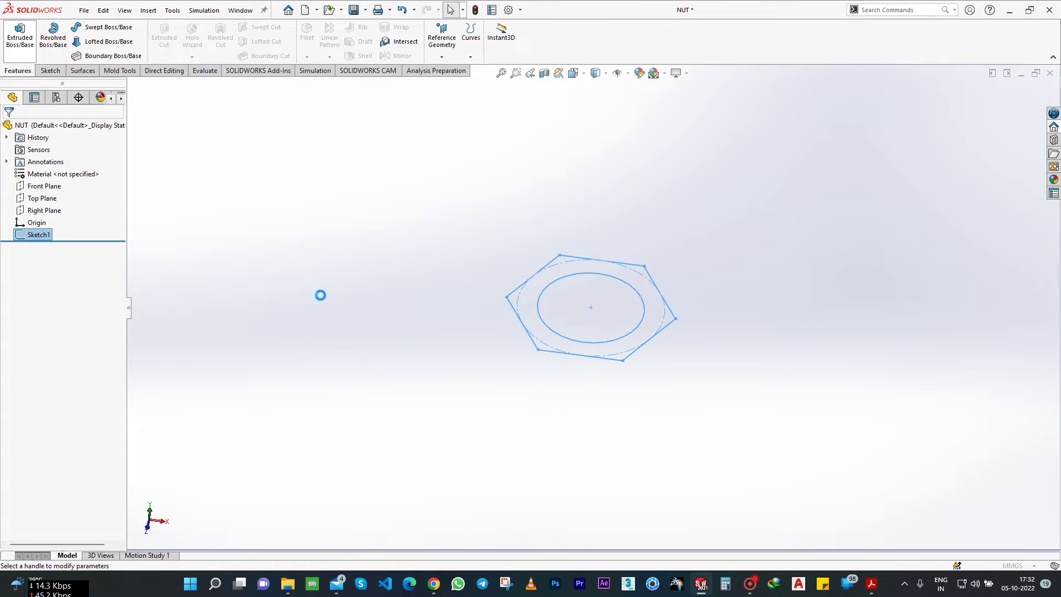
{"action": "left_click", "coordinate": [69, 195]}
{"action": "left_click", "coordinate": [37, 241]}
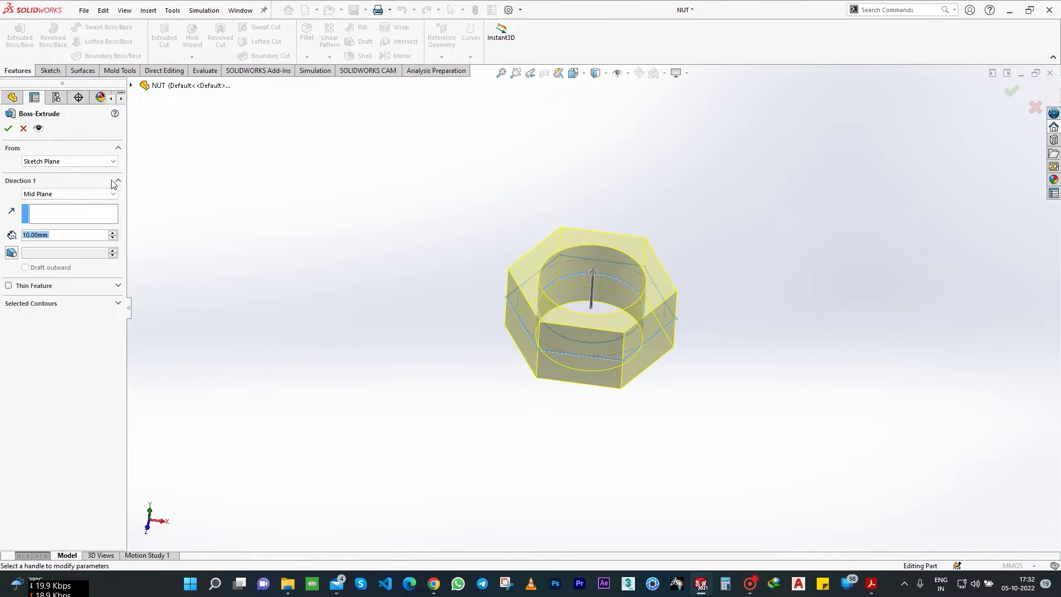
{"action": "left_click", "coordinate": [9, 128]}
Step: On the nut's top face, sketch an origin-centred circle tangent to the hexagon's flat edges
{"action": "left_click", "coordinate": [641, 284]}
{"action": "left_click", "coordinate": [50, 70]}
{"action": "left_click", "coordinate": [16, 37]}
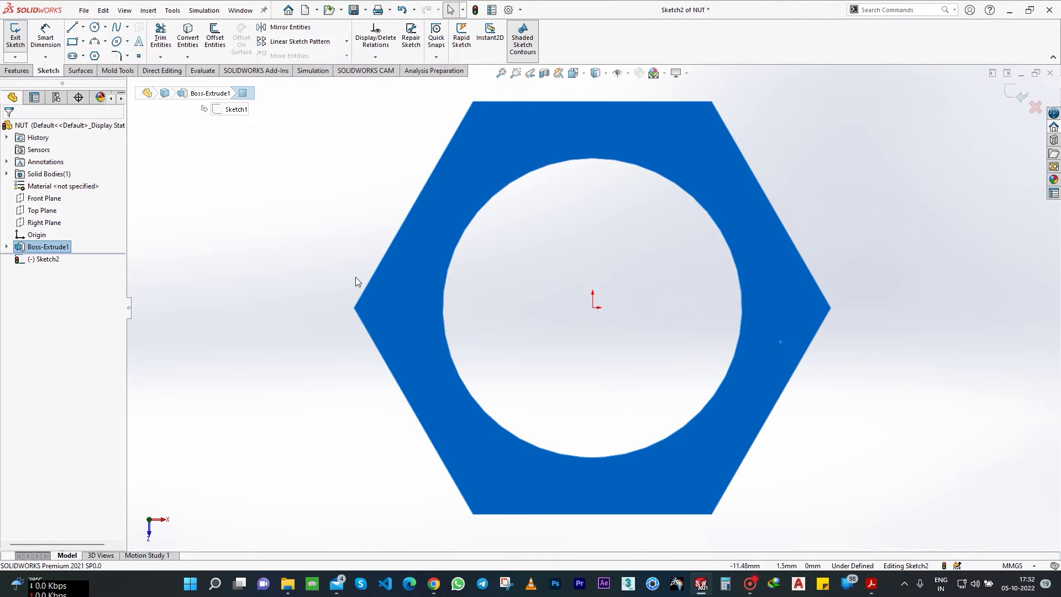
{"action": "left_click", "coordinate": [94, 27]}
{"action": "left_click", "coordinate": [593, 307]}
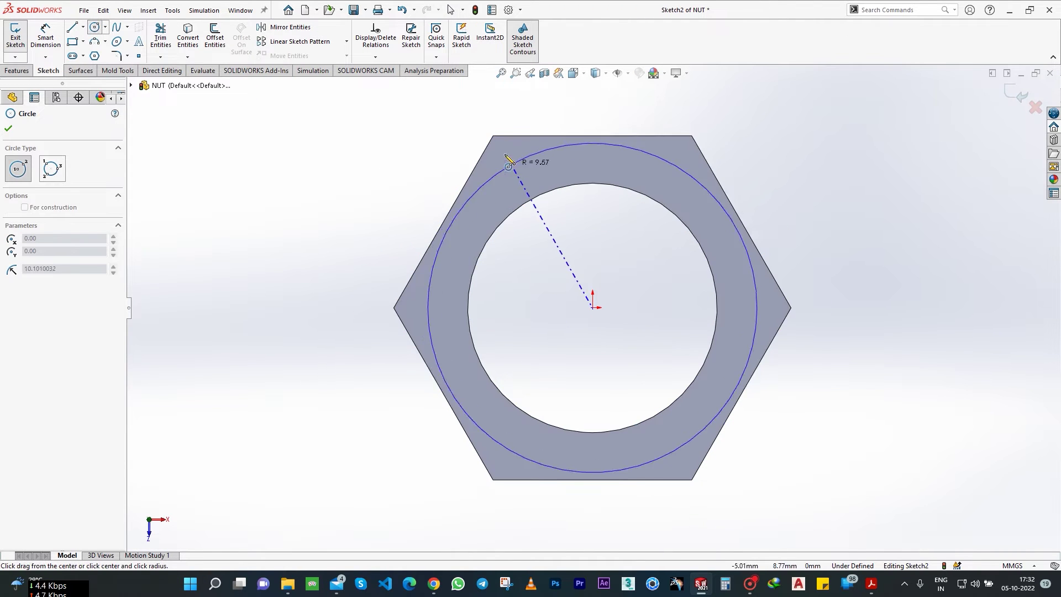
{"action": "left_click", "coordinate": [441, 214]}
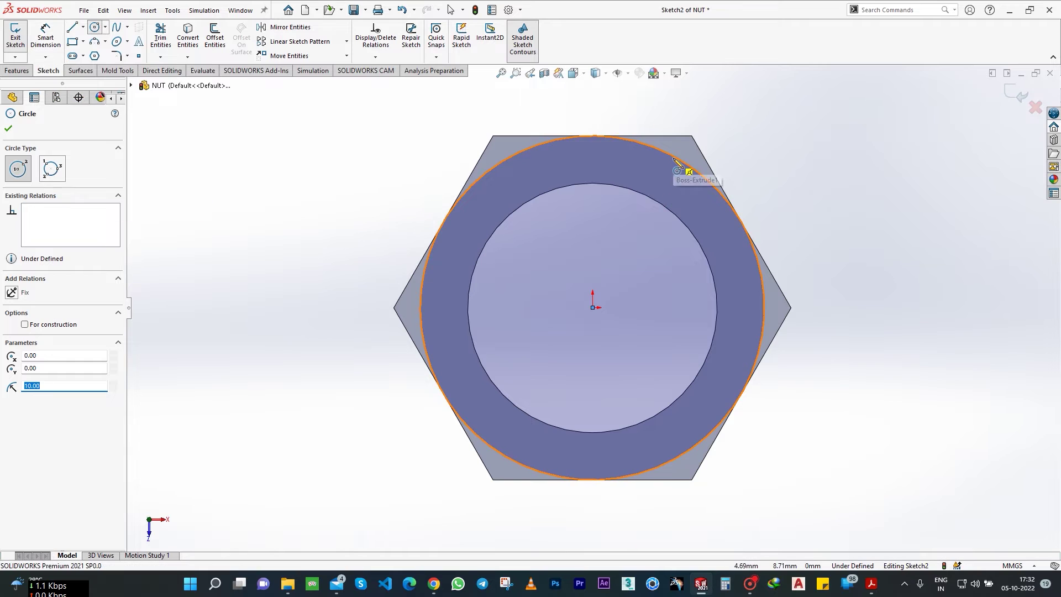
Step: Dimension the circle Ø20 and exit the sketch
{"action": "left_click", "coordinate": [42, 39]}
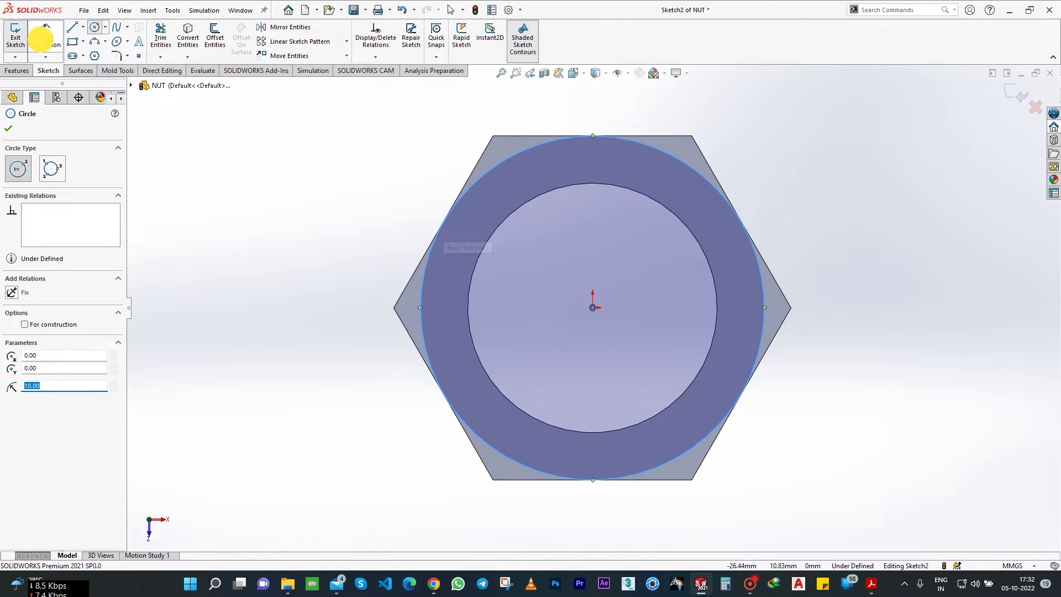
{"action": "left_click", "coordinate": [701, 178]}
{"action": "left_click", "coordinate": [832, 222]}
{"action": "key", "text": "Escape"}
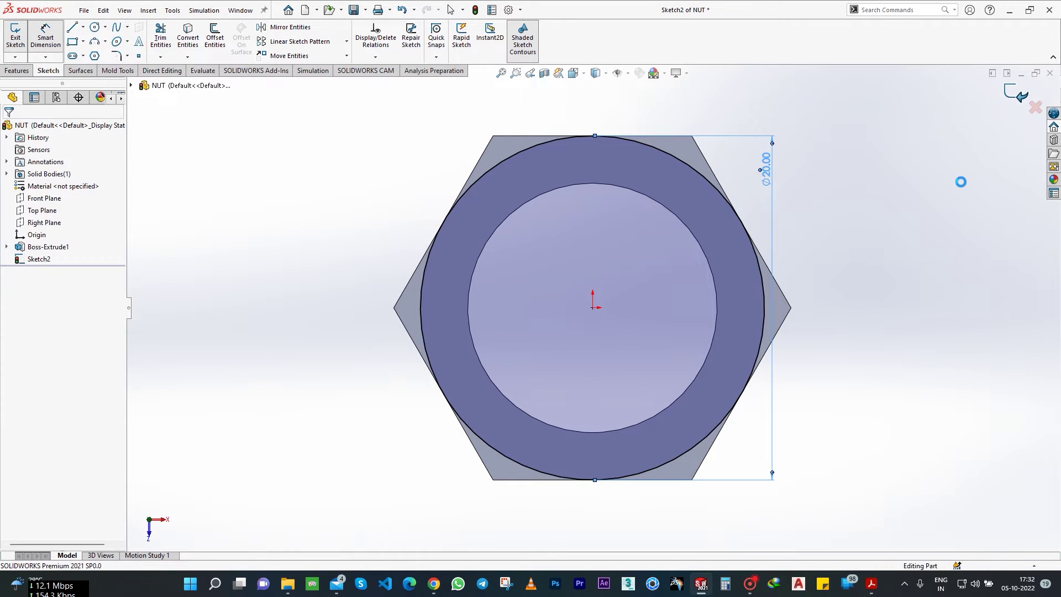
{"action": "key", "text": "ctrl+b"}
{"action": "middle_click_drag", "start_coordinate": [656, 372], "coordinate": [386, 216]}
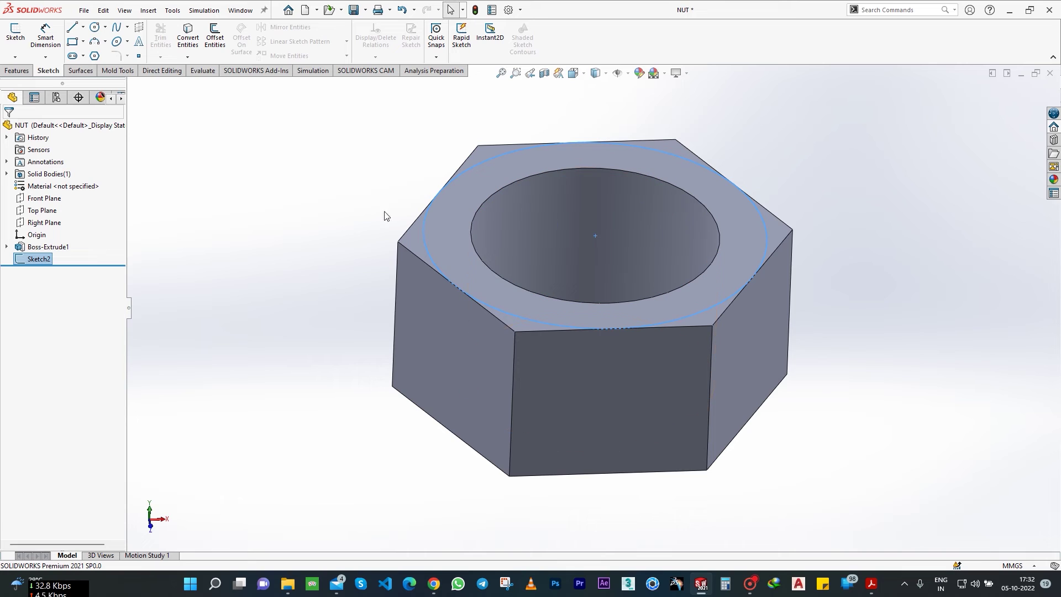
Step: Cut outside the circle with a 60° draft to chamfer the nut's top corners
{"action": "left_click", "coordinate": [15, 71]}
{"action": "left_click", "coordinate": [164, 37]}
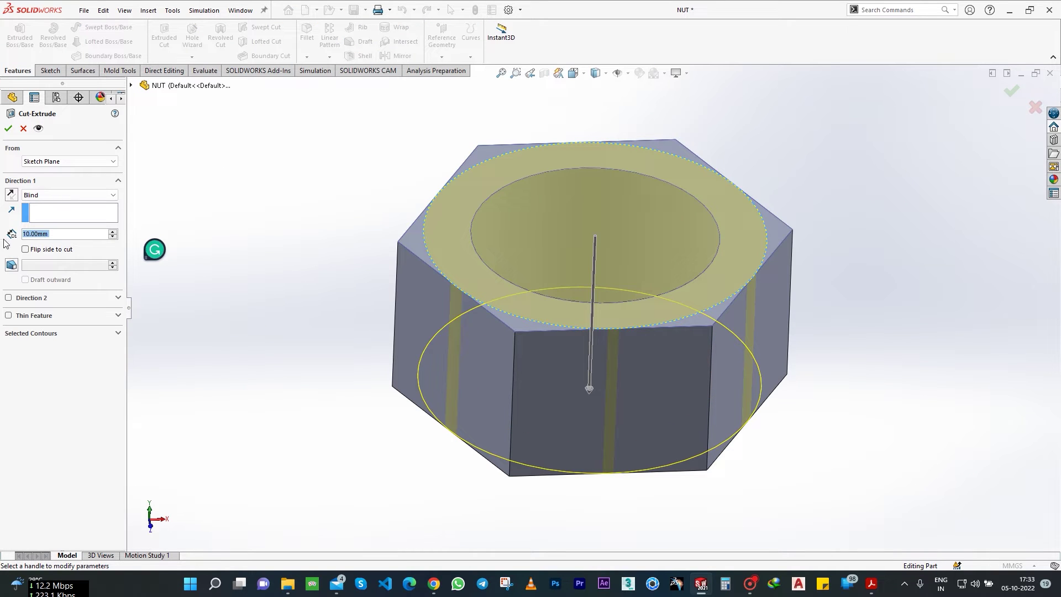
{"action": "left_click", "coordinate": [24, 249]}
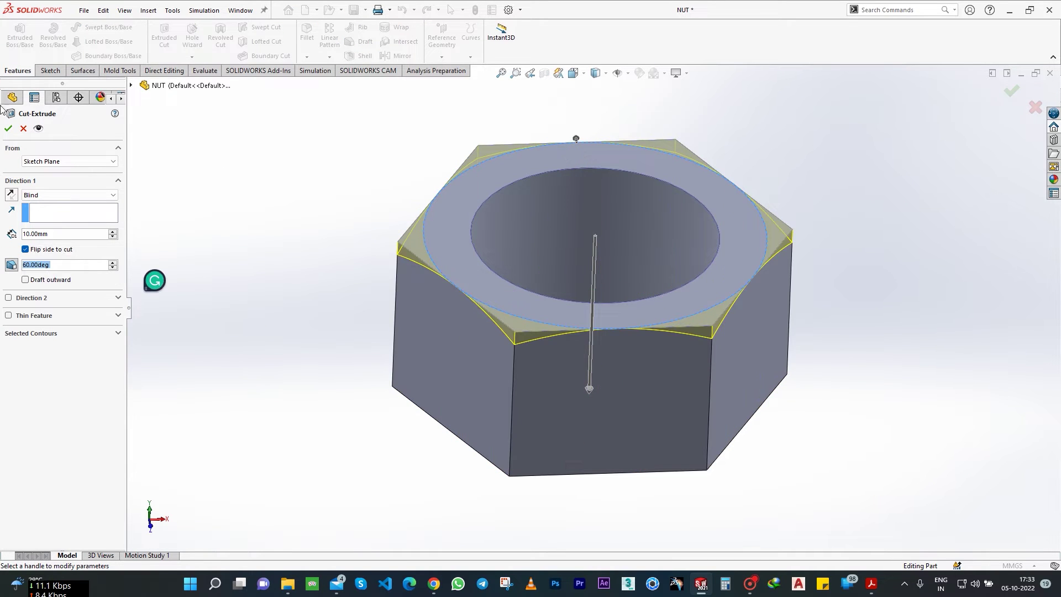
{"action": "left_click", "coordinate": [8, 129]}
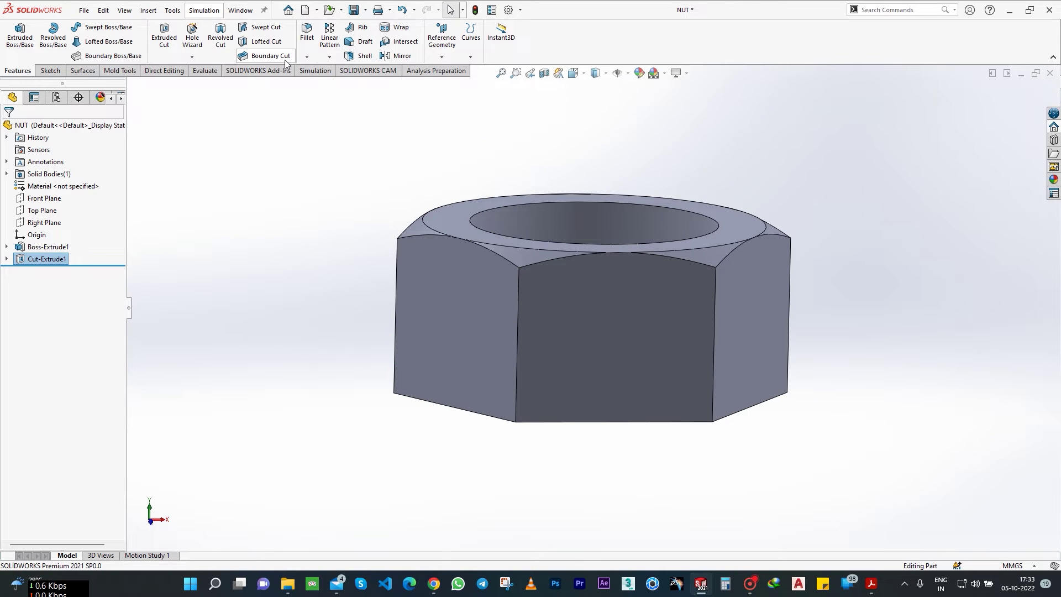
Step: Mirror Cut-Extrude1 about Top Plane to chamfer the nut's bottom corners
{"action": "left_click", "coordinate": [329, 56]}
{"action": "left_click", "coordinate": [354, 95]}
{"action": "left_click", "coordinate": [131, 85]}
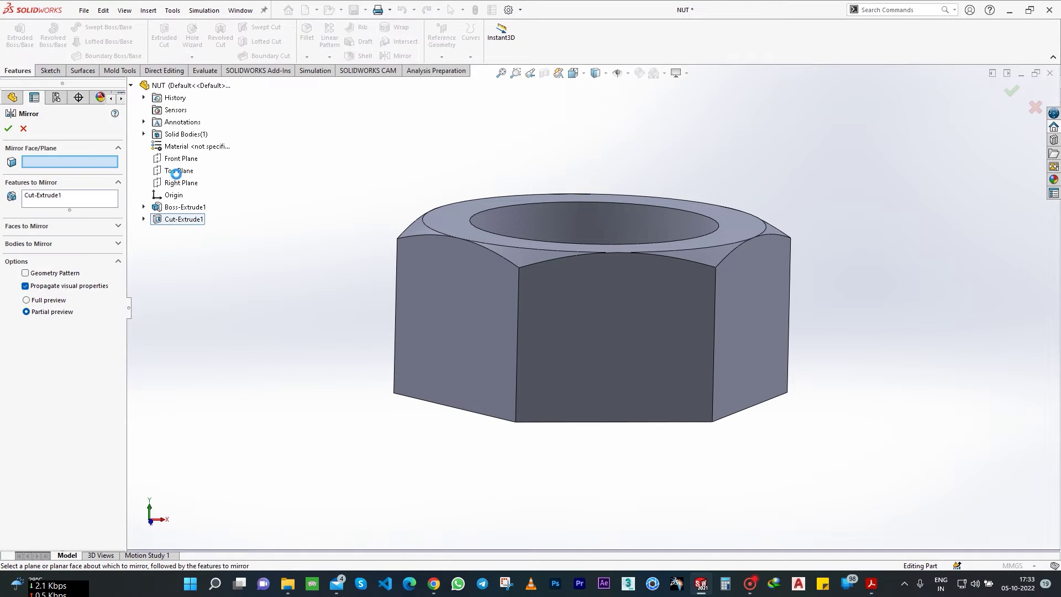
{"action": "left_click", "coordinate": [178, 170]}
{"action": "key", "text": "Return"}
{"action": "key", "text": "ctrl+7"}
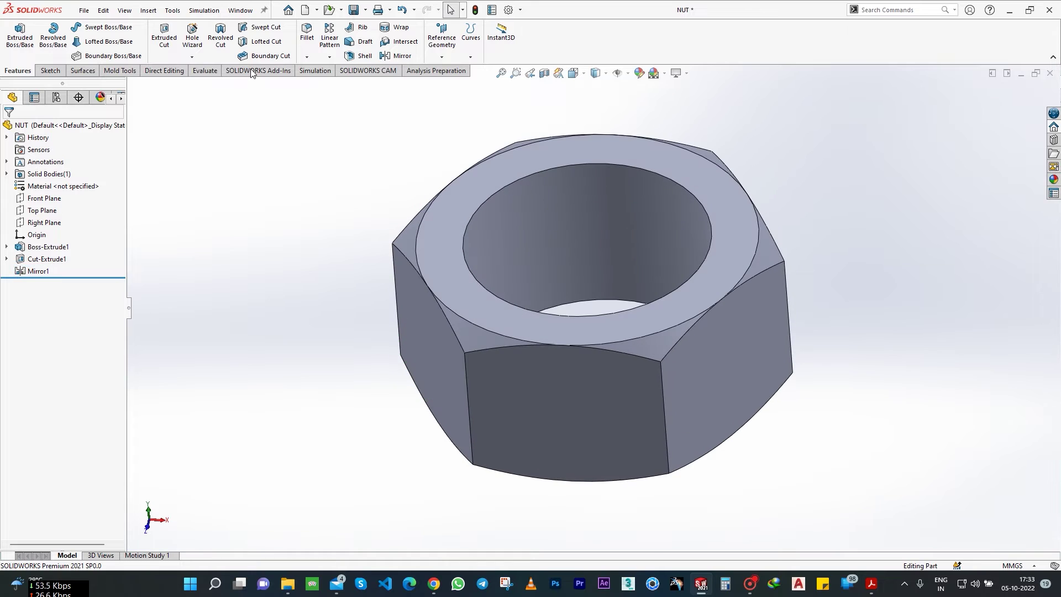
{"action": "left_click", "coordinate": [192, 57]}
{"action": "left_click", "coordinate": [210, 95]}
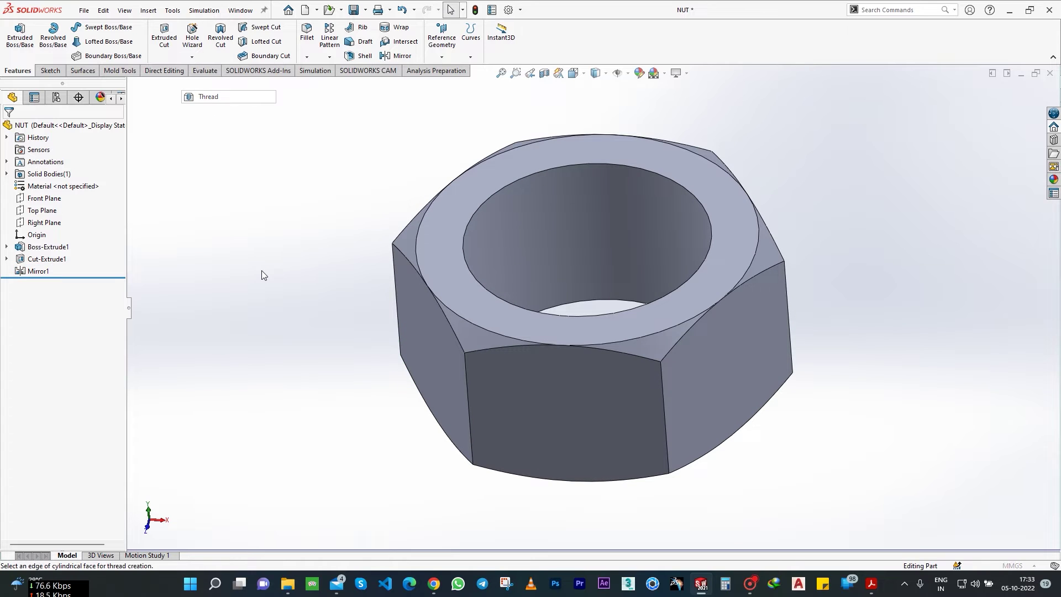
Step: Add an M14x1.5 extruded thread from the bore's top edge, 15 mm deep, 2 mm reversed offset
{"action": "left_click", "coordinate": [545, 186]}
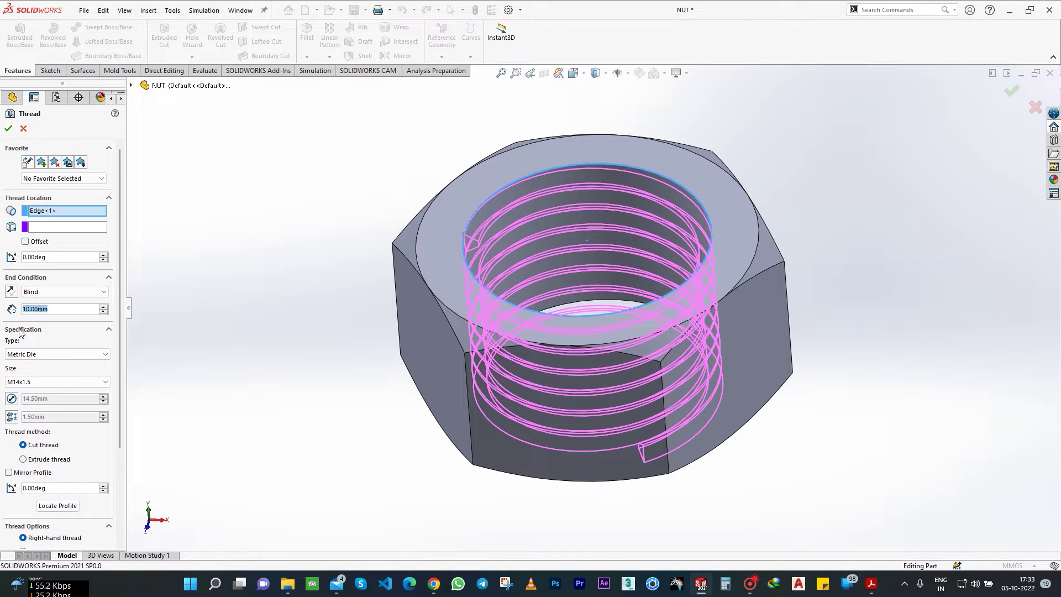
{"action": "key", "text": "Return"}
{"action": "left_click", "coordinate": [25, 242]}
{"action": "type", "text": "2"}
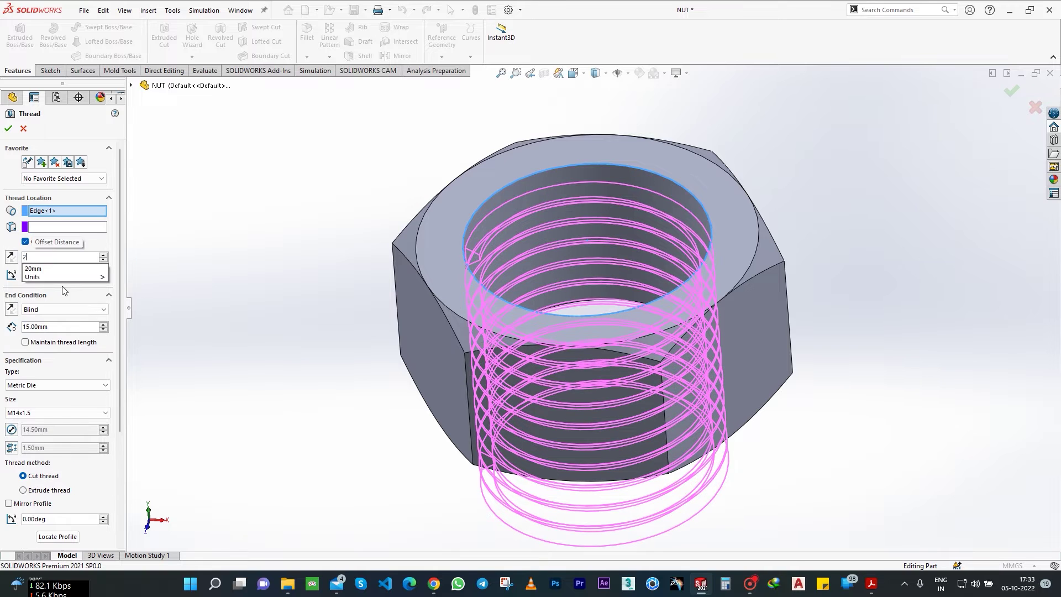
{"action": "key", "text": "Return"}
{"action": "left_click", "coordinate": [11, 257]}
{"action": "middle_click_drag", "start_coordinate": [332, 342], "coordinate": [332, 313]}
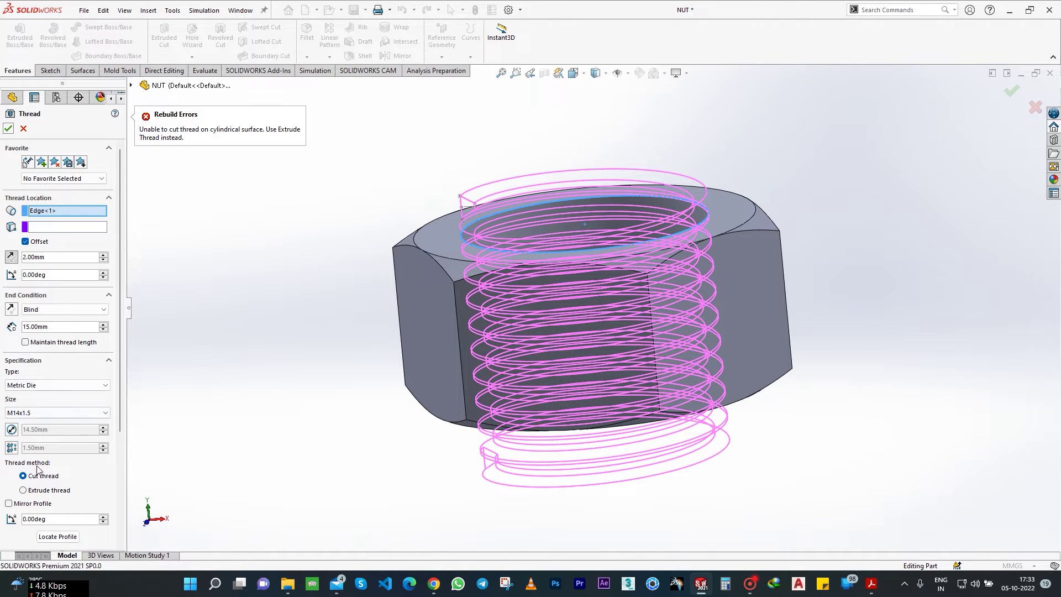
{"action": "left_click", "coordinate": [38, 490]}
{"action": "key", "text": "Return"}
{"action": "middle_click_drag", "start_coordinate": [260, 256], "coordinate": [587, 367]}
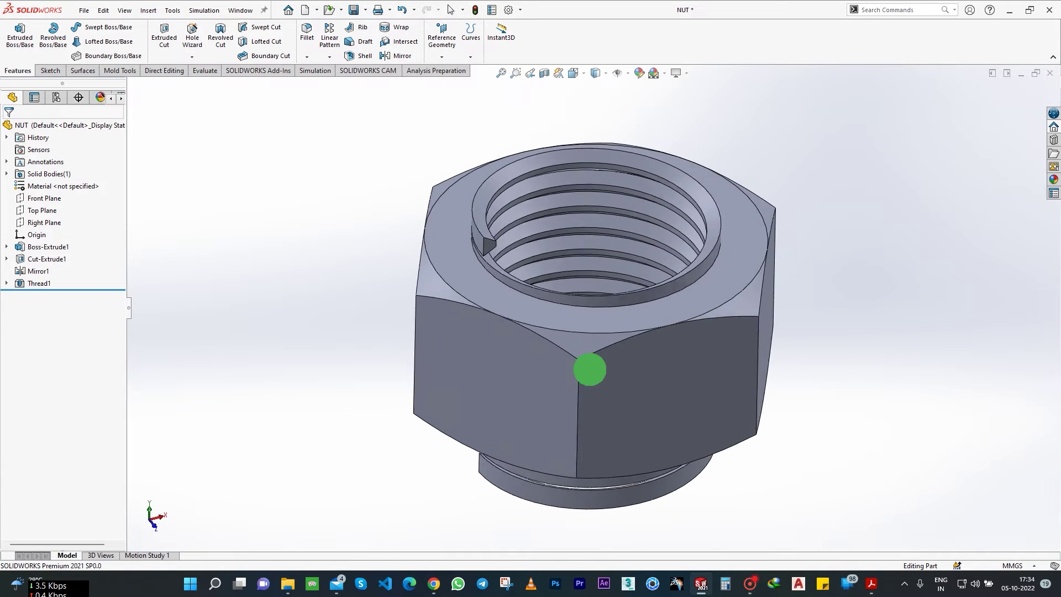
Step: Sketch two rectangles on Front Plane covering the nut's top and bottom thread ends
{"action": "left_click", "coordinate": [44, 198]}
{"action": "left_click", "coordinate": [48, 70]}
{"action": "left_click", "coordinate": [16, 32]}
{"action": "left_click", "coordinate": [73, 42]}
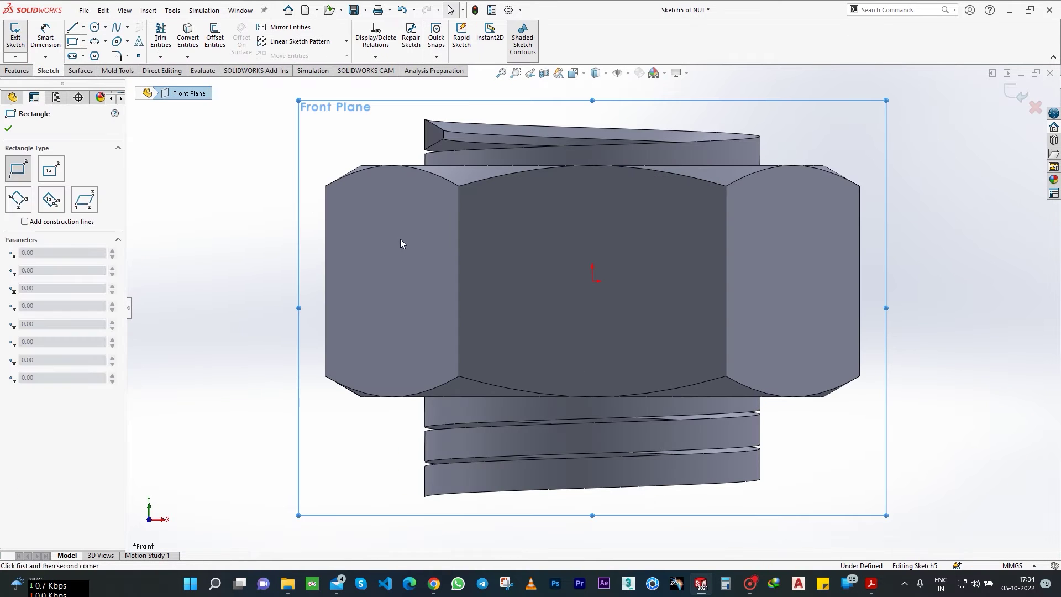
{"action": "left_click", "coordinate": [395, 125]}
{"action": "left_click", "coordinate": [792, 196]}
{"action": "left_click", "coordinate": [834, 427]}
{"action": "left_click", "coordinate": [724, 487]}
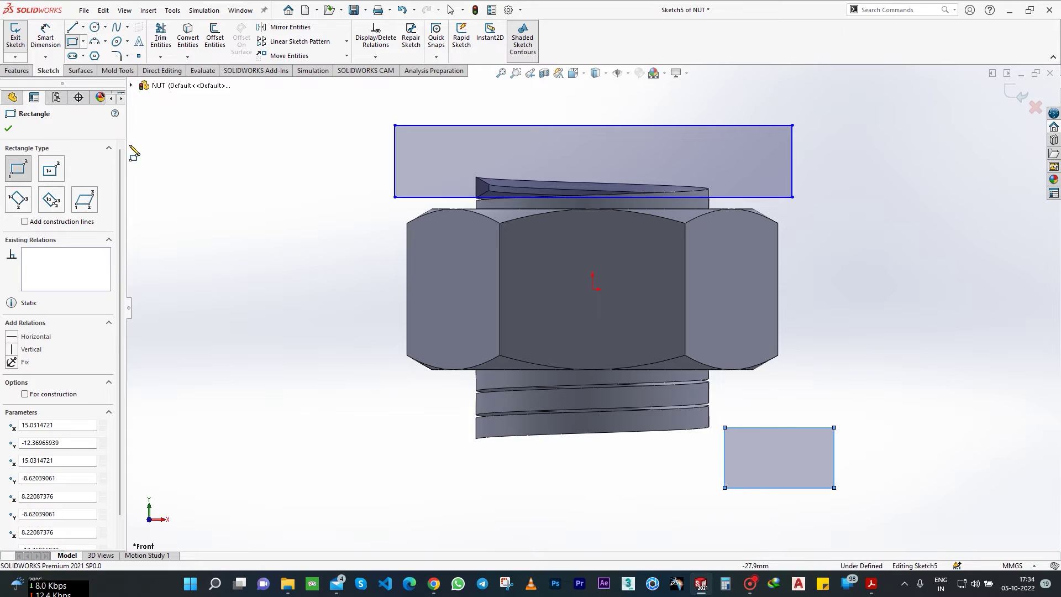
{"action": "key", "text": "Escape"}
{"action": "mouse_move", "coordinate": [725, 428]}
{"action": "left_mouse_down"}
{"action": "mouse_move", "coordinate": [458, 398]}
{"action": "mouse_move", "coordinate": [385, 376]}
{"action": "left_mouse_up"}
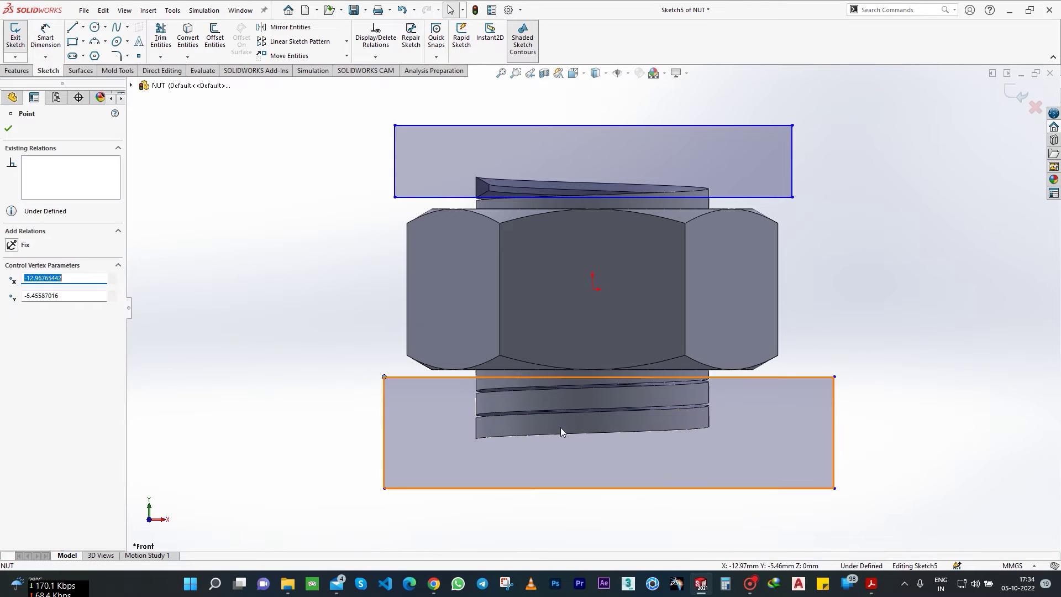
Step: Make both rectangles' inner edges collinear with the nut's top and bottom edges, then exit the sketch
{"action": "left_click_drag", "start_coordinate": [494, 373], "coordinate": [489, 375]}
{"action": "left_click", "coordinate": [489, 369], "text": "ctrl"}
{"action": "left_click", "coordinate": [11, 307]}
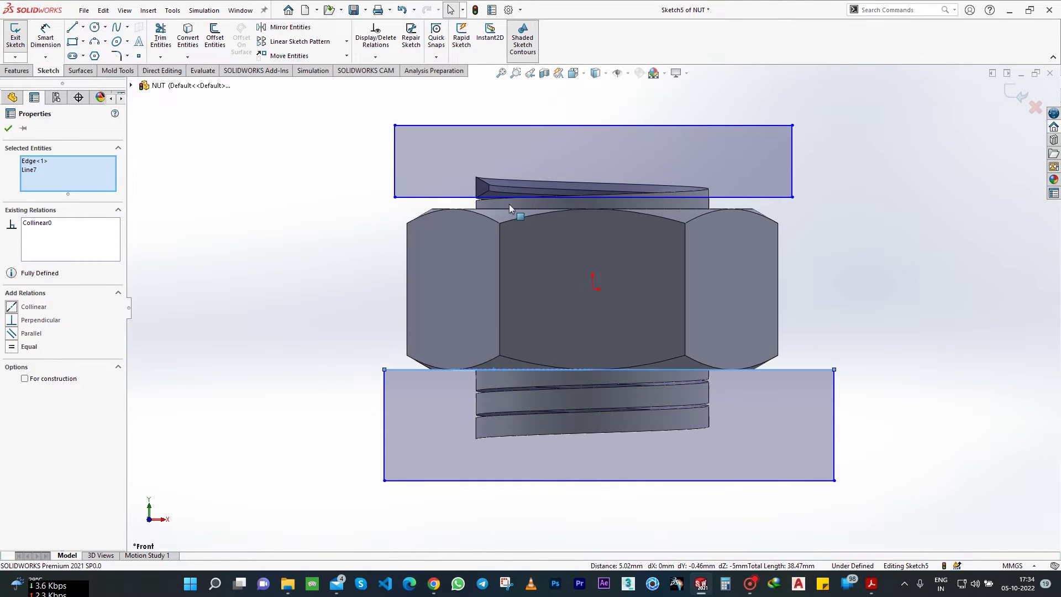
{"action": "left_click", "coordinate": [499, 210]}
{"action": "left_click", "coordinate": [513, 198], "text": "ctrl"}
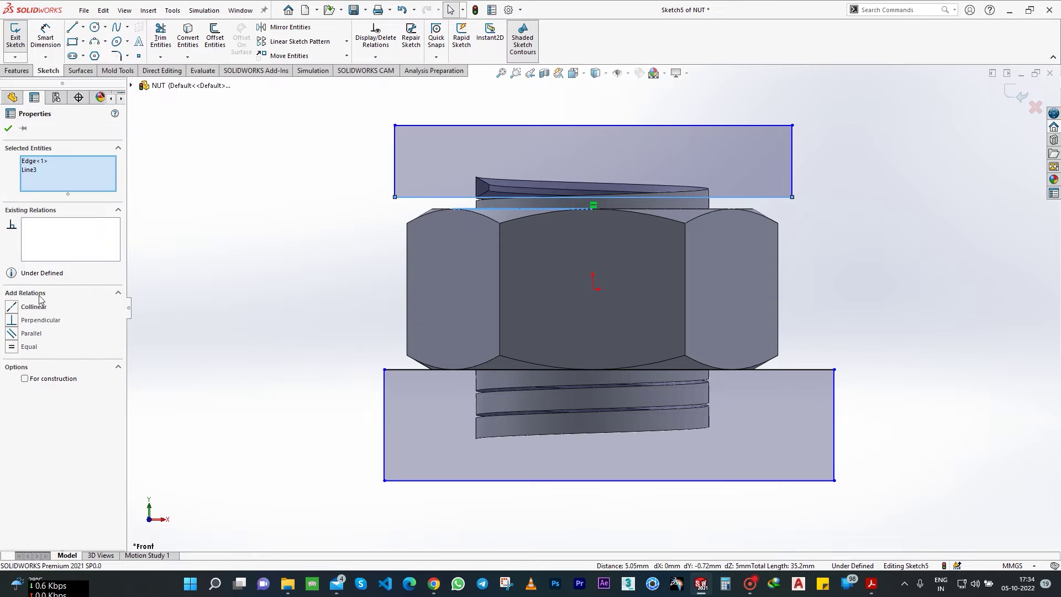
{"action": "left_click", "coordinate": [11, 307]}
{"action": "left_click", "coordinate": [1024, 166]}
{"action": "left_click", "coordinate": [1017, 93]}
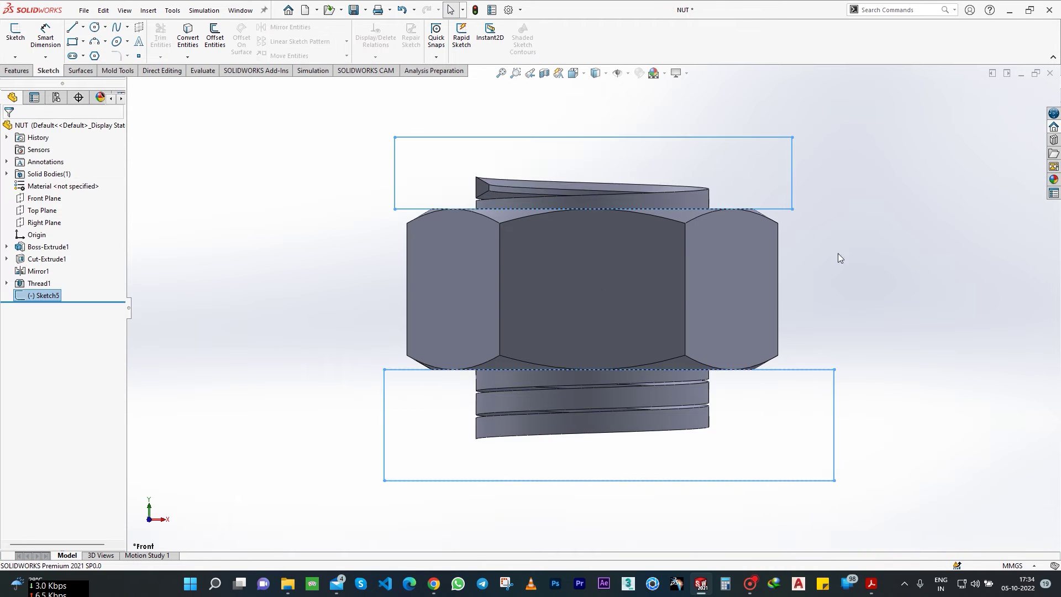
{"action": "left_click", "coordinate": [18, 71]}
Step: Cut through both rectangles 20 mm mid-plane to trim the nut's thread ends
{"action": "left_click", "coordinate": [164, 36]}
{"action": "left_click", "coordinate": [69, 195]}
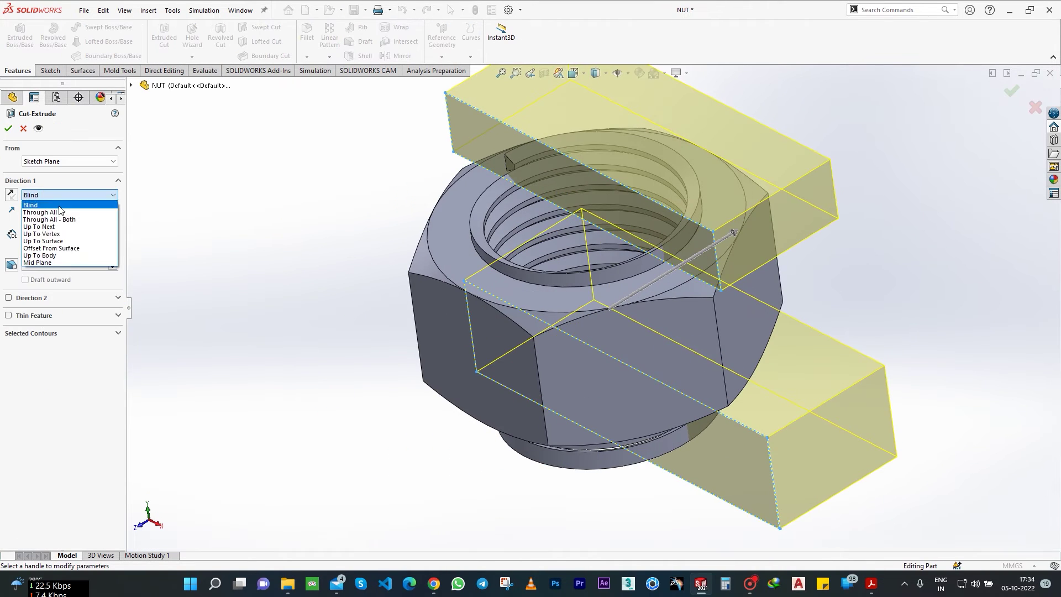
{"action": "left_click", "coordinate": [35, 263]}
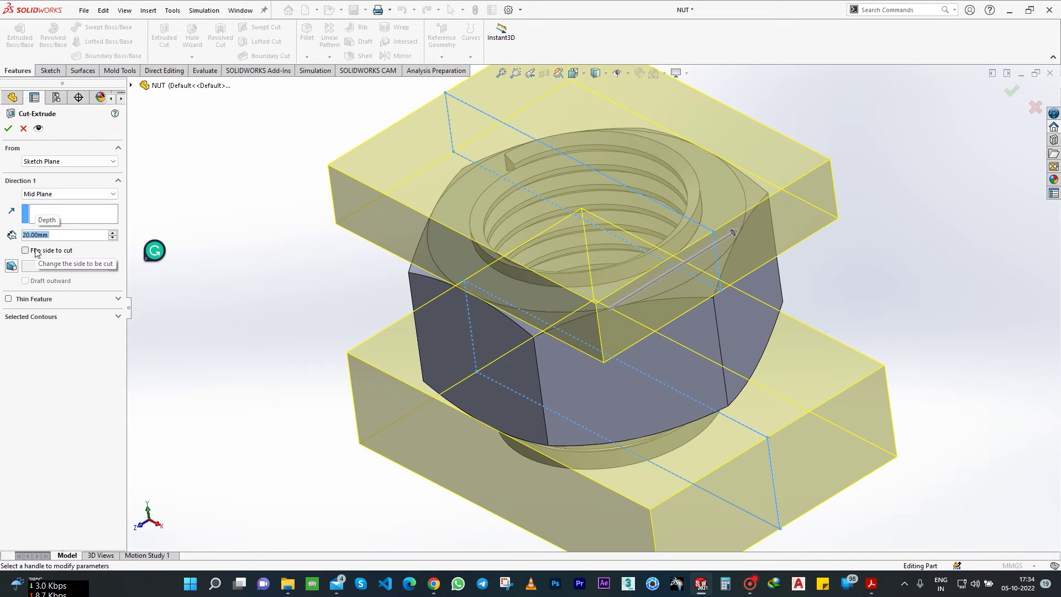
{"action": "right_click", "coordinate": [280, 355]}
{"action": "middle_click_drag", "start_coordinate": [280, 355], "coordinate": [489, 458]}
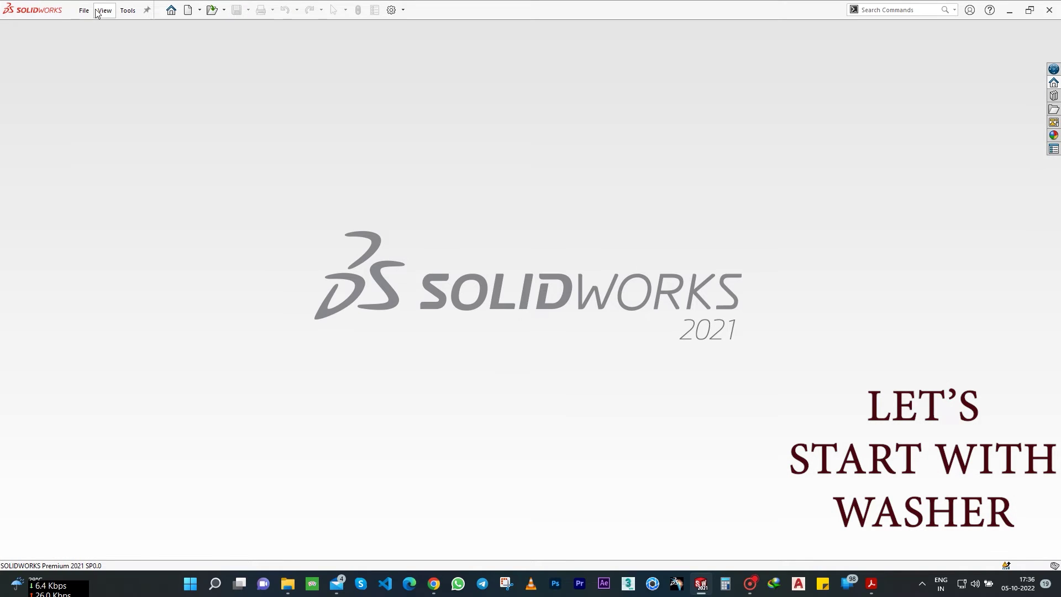
Step: Create a new part and save it as WASHER in the SWING VALVE folder
{"action": "left_click", "coordinate": [84, 10]}
{"action": "left_click", "coordinate": [100, 29]}
{"action": "key", "text": "Return"}
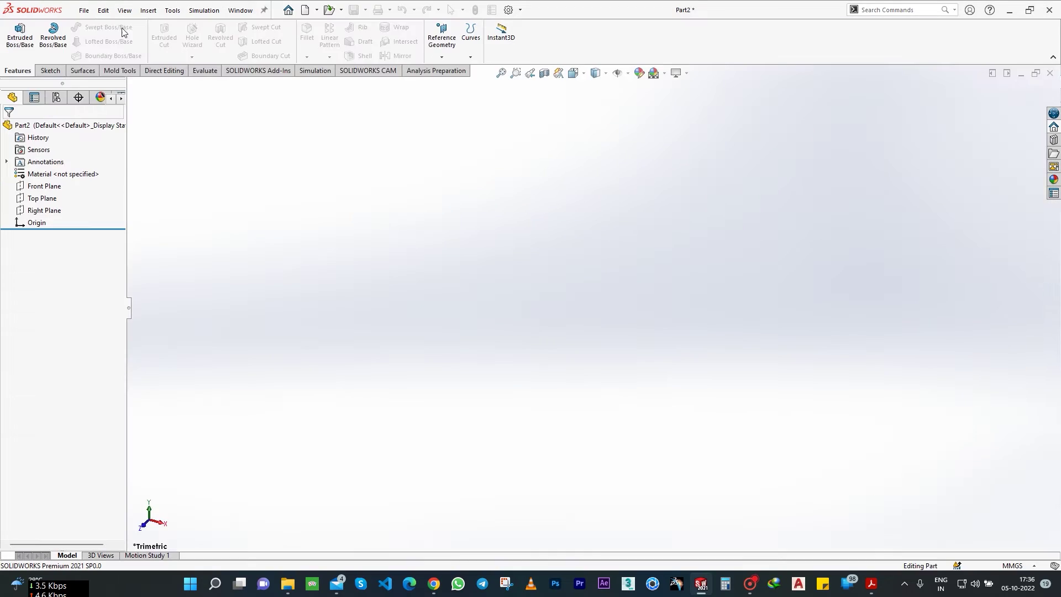
{"action": "left_click", "coordinate": [84, 10]}
{"action": "left_click", "coordinate": [105, 144]}
{"action": "type", "text": "WASHER"}
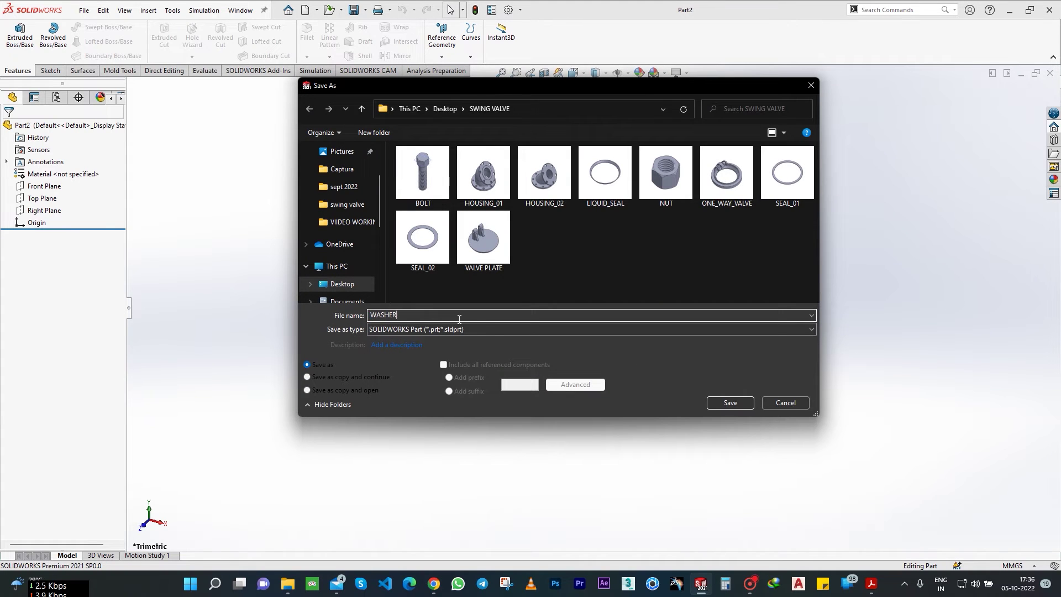
{"action": "key", "text": "Return"}
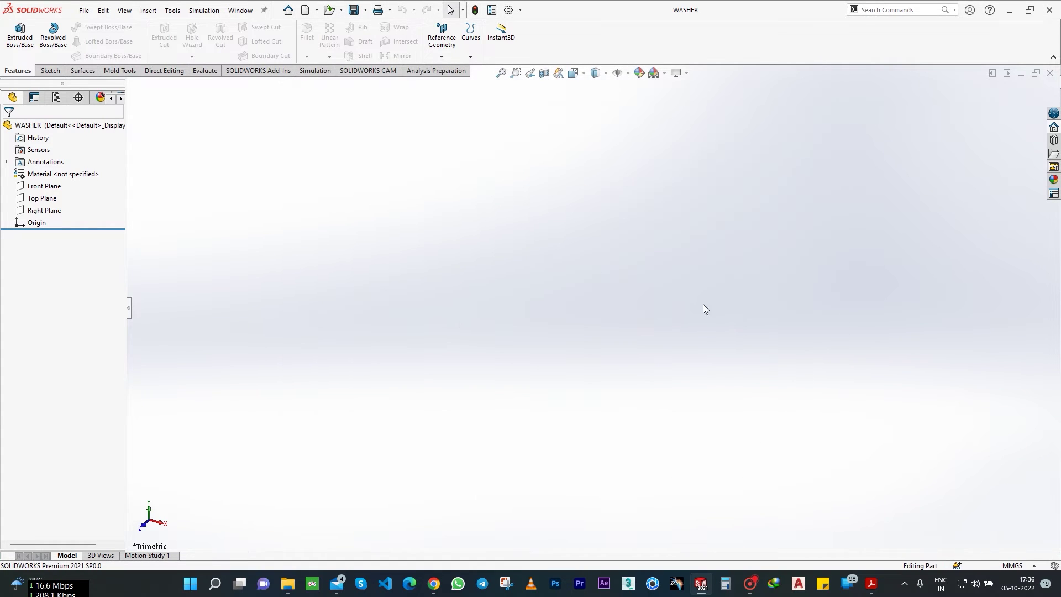
Step: Start a Front Plane sketch and draw a small rectangle left of the origin
{"action": "left_click", "coordinate": [50, 186]}
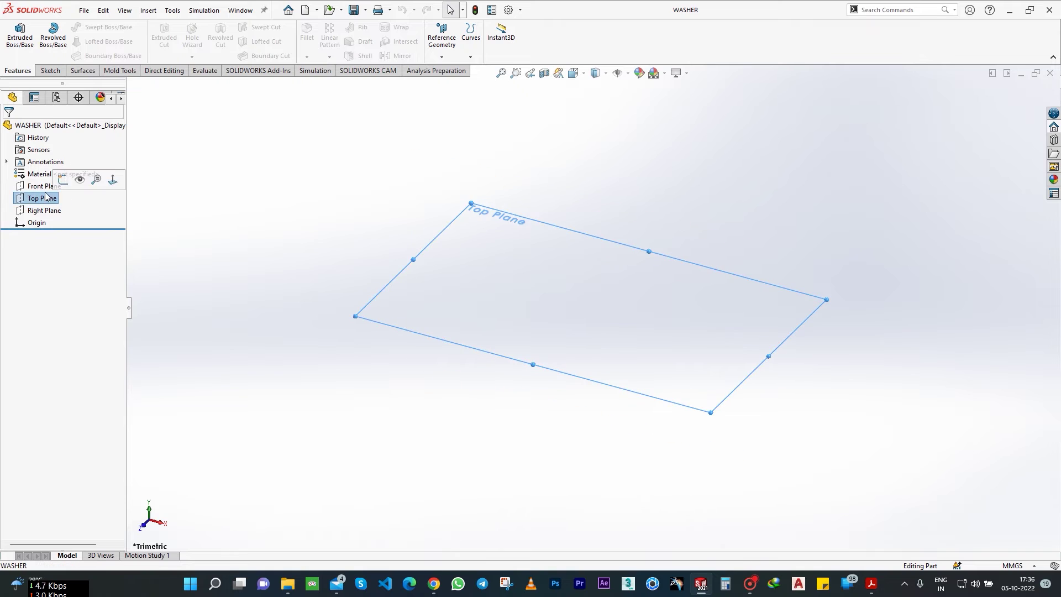
{"action": "left_click", "coordinate": [62, 169]}
{"action": "left_click", "coordinate": [72, 42]}
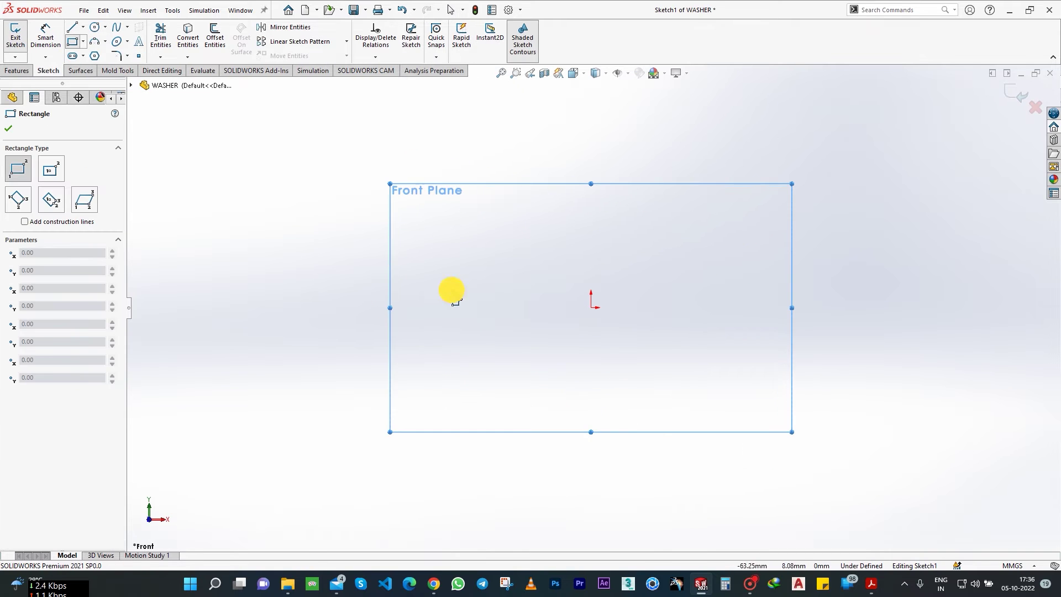
{"action": "left_click_drag", "start_coordinate": [448, 289], "coordinate": [495, 307]}
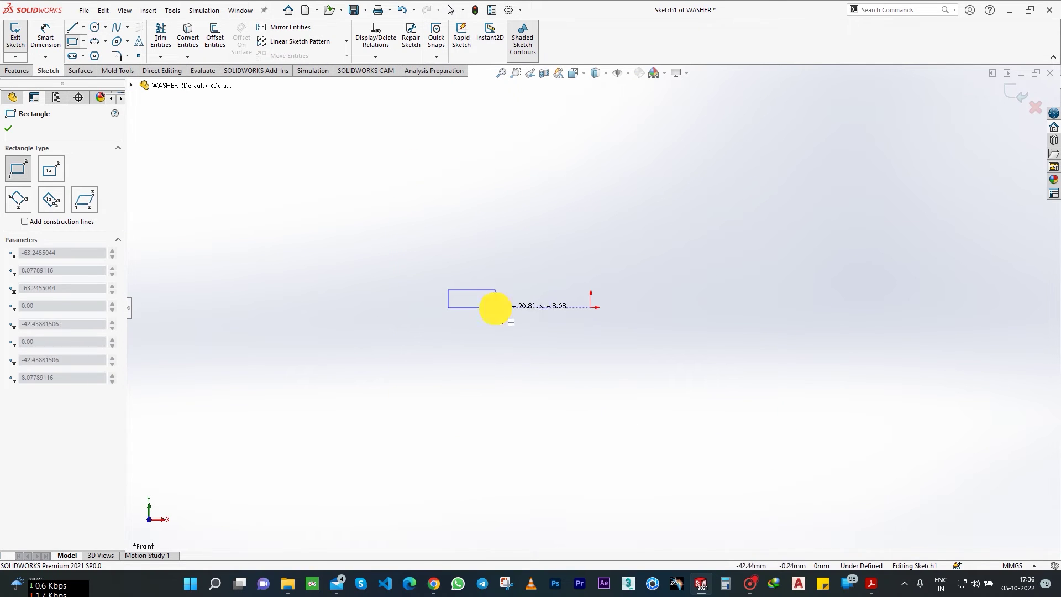
Step: Dimension the rectangle: 1.00 height, 11.30 and 7.30 from the origin
{"action": "left_click", "coordinate": [449, 298]}
{"action": "left_click", "coordinate": [340, 246]}
{"action": "left_click", "coordinate": [449, 299]}
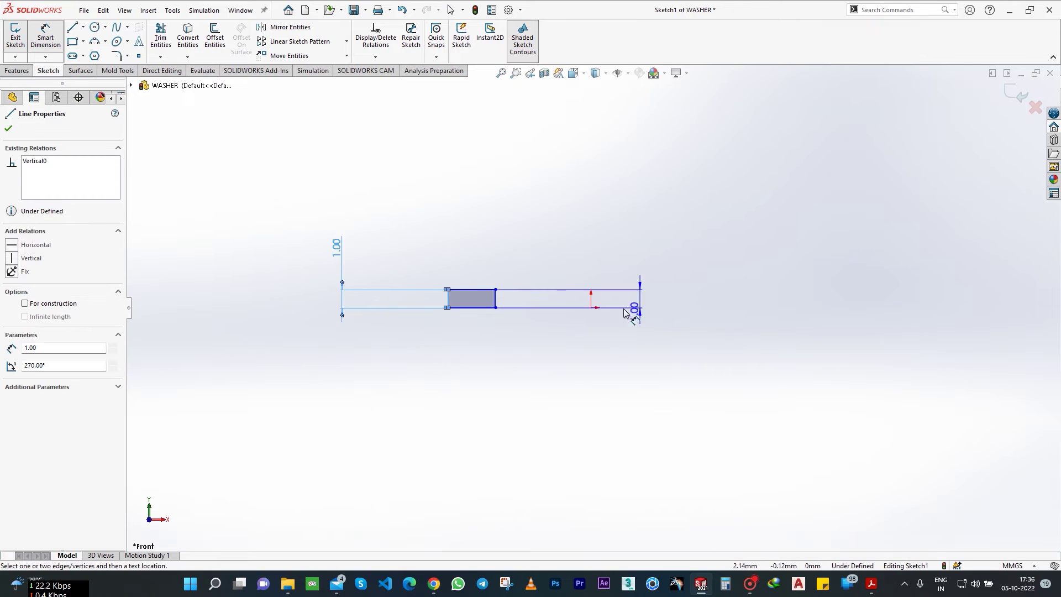
{"action": "left_click", "coordinate": [591, 307]}
{"action": "left_click", "coordinate": [562, 451]}
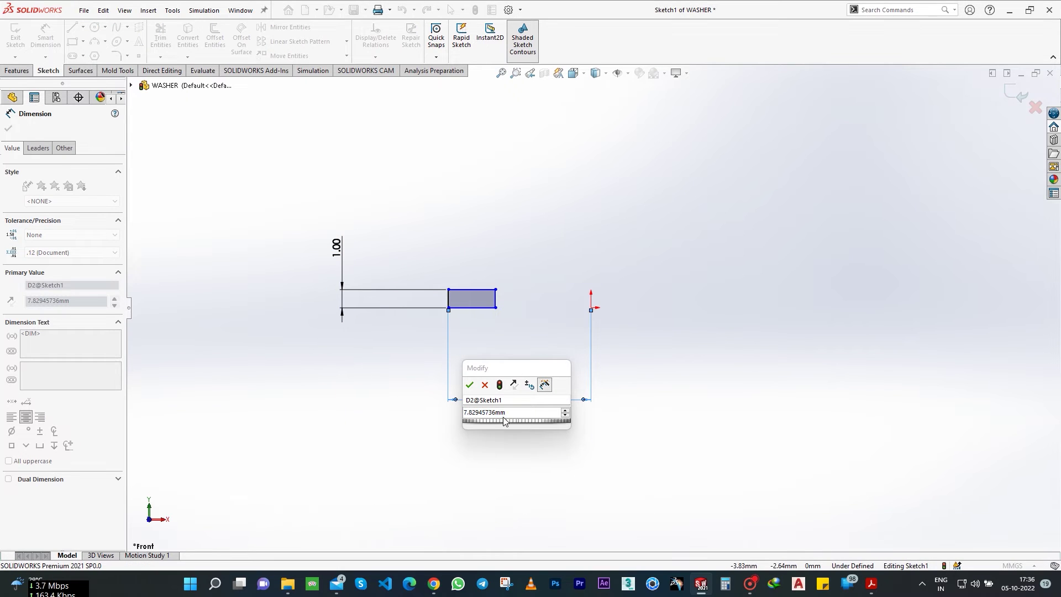
{"action": "key", "text": "Return"}
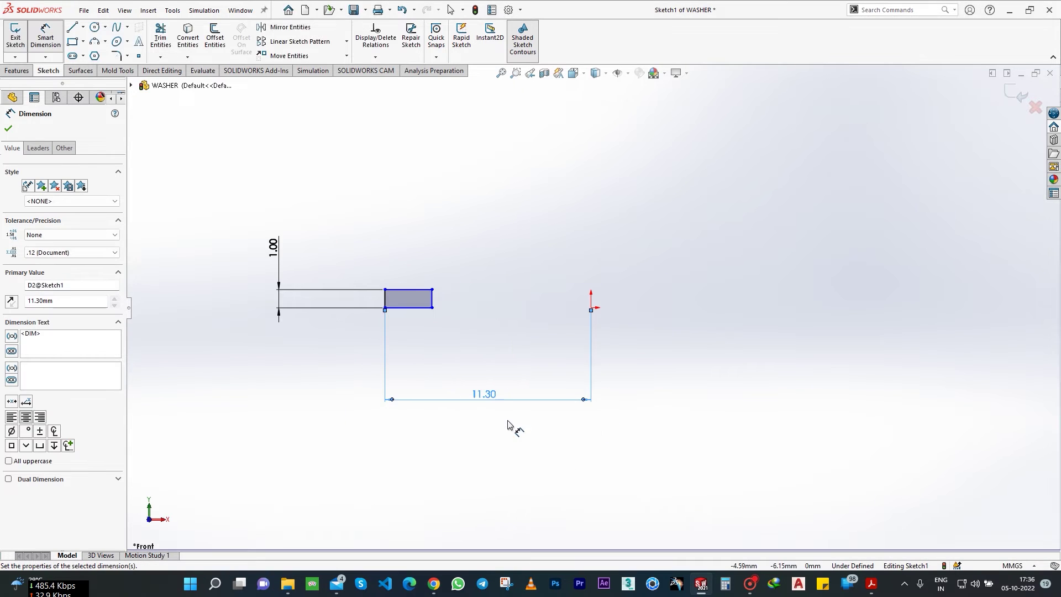
{"action": "left_click", "coordinate": [432, 298]}
{"action": "left_click", "coordinate": [591, 308]}
{"action": "left_click", "coordinate": [551, 326]}
{"action": "type", "text": "14"}
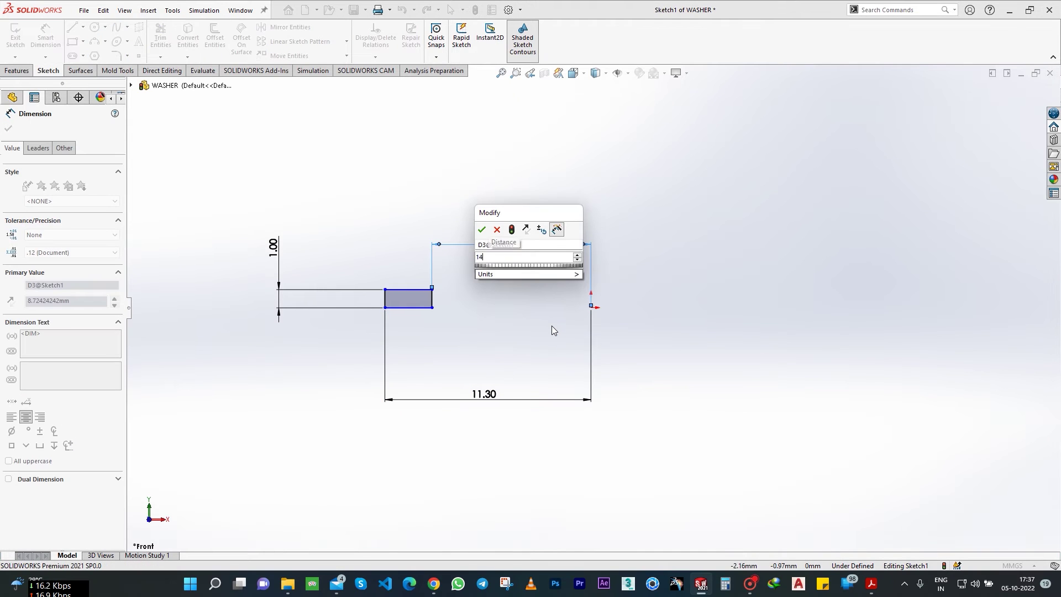
{"action": "type", "text": "7.3"}
{"action": "key", "text": "Return"}
{"action": "key", "text": "Escape"}
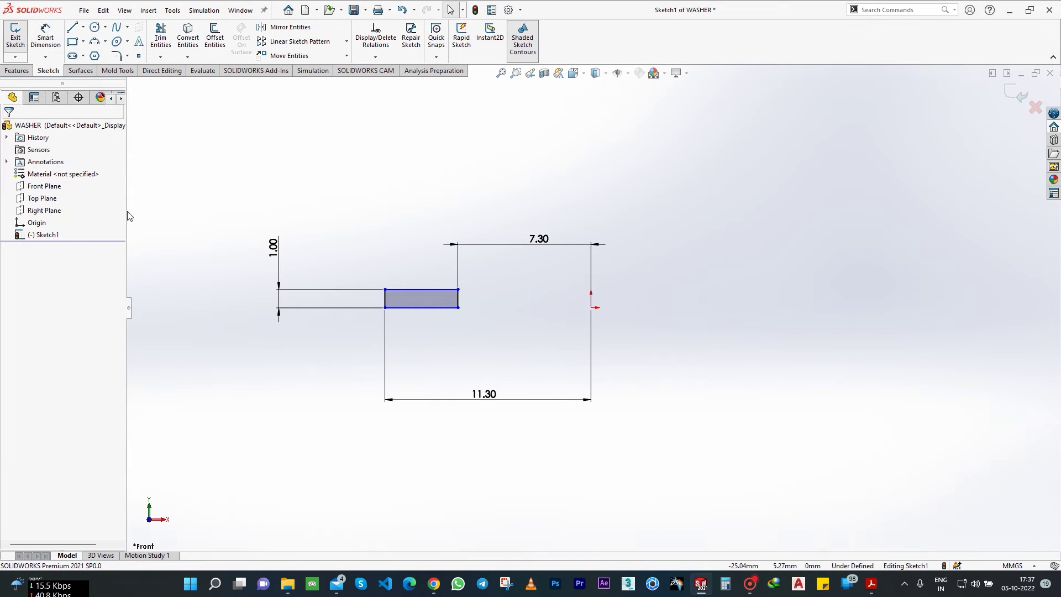
Step: Make the rectangle's bottom edge collinear with Top Plane to fully define it
{"action": "left_click", "coordinate": [420, 307]}
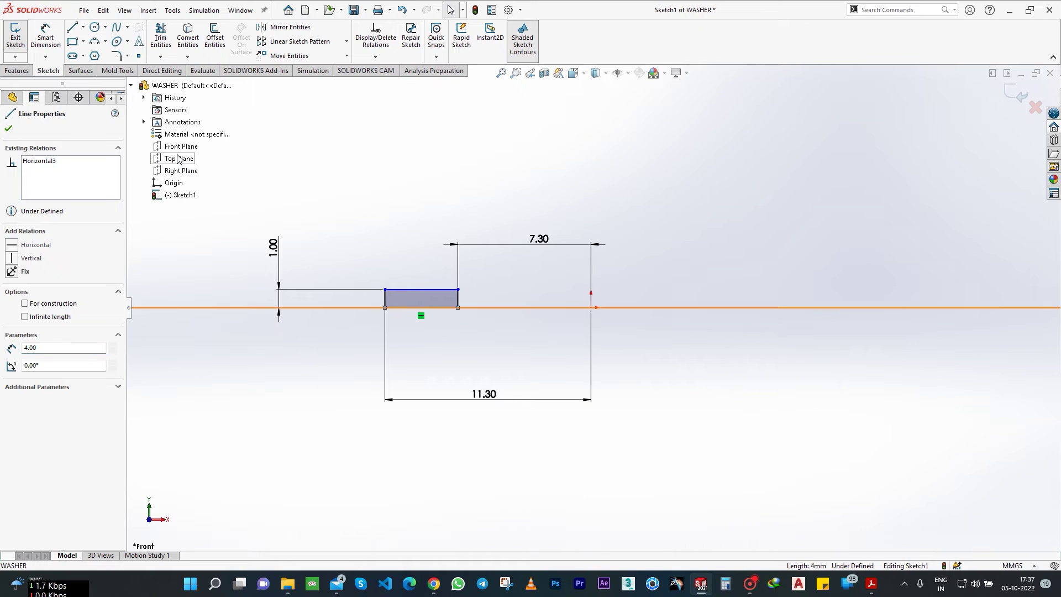
{"action": "left_click", "coordinate": [168, 159], "text": "ctrl"}
{"action": "left_click", "coordinate": [34, 306]}
{"action": "left_click", "coordinate": [374, 201]}
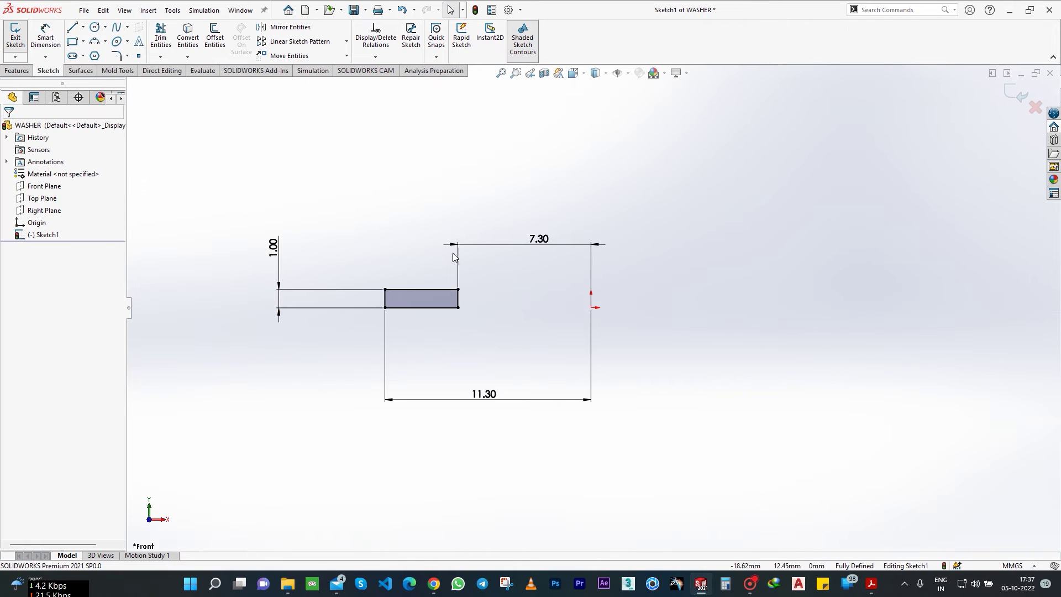
{"action": "left_click", "coordinate": [592, 307]}
{"action": "left_click", "coordinate": [591, 285]}
{"action": "key", "text": "Escape"}
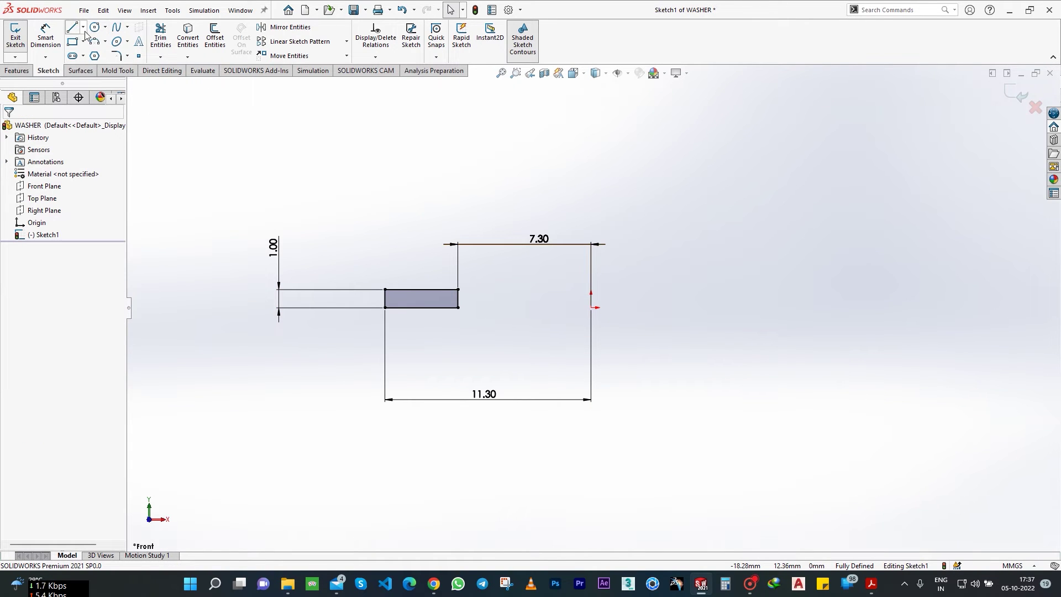
Step: Add a vertical centreline up from the origin and exit the sketch
{"action": "left_click", "coordinate": [75, 29]}
{"action": "left_click", "coordinate": [591, 307]}
{"action": "left_click", "coordinate": [591, 217]}
{"action": "key", "text": "Escape"}
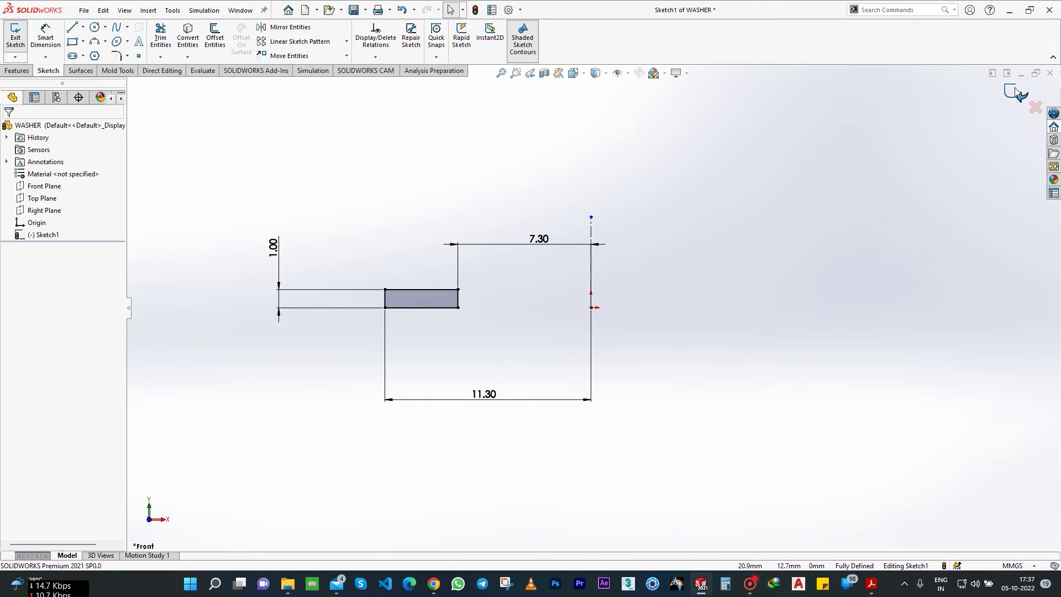
{"action": "left_click", "coordinate": [15, 36]}
Step: Revolve the washer profile about the centreline, fillet the outer face 0.2 mm, and save
{"action": "left_click", "coordinate": [53, 36]}
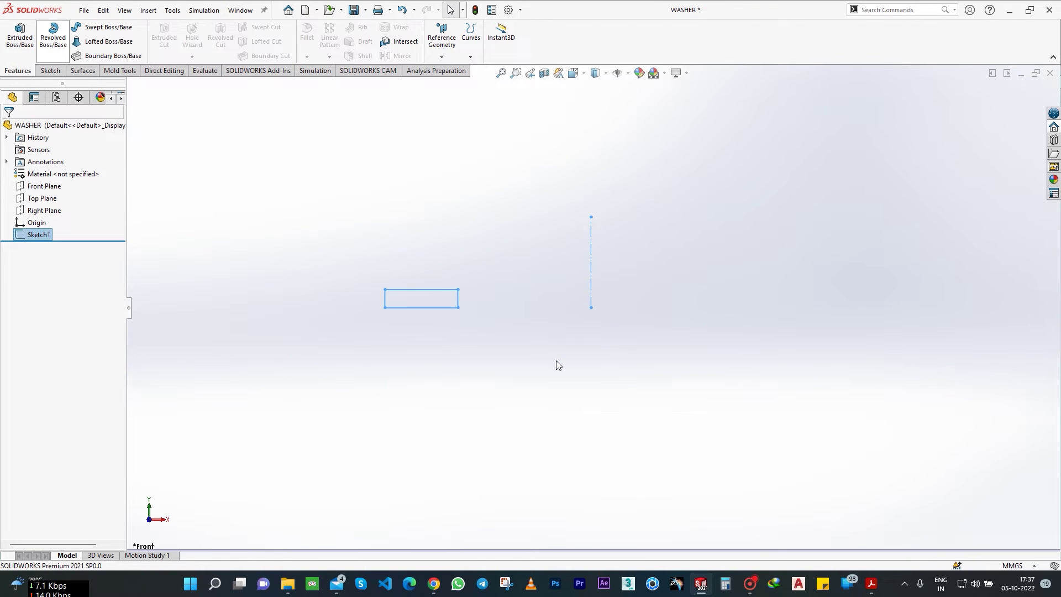
{"action": "key", "text": "Return"}
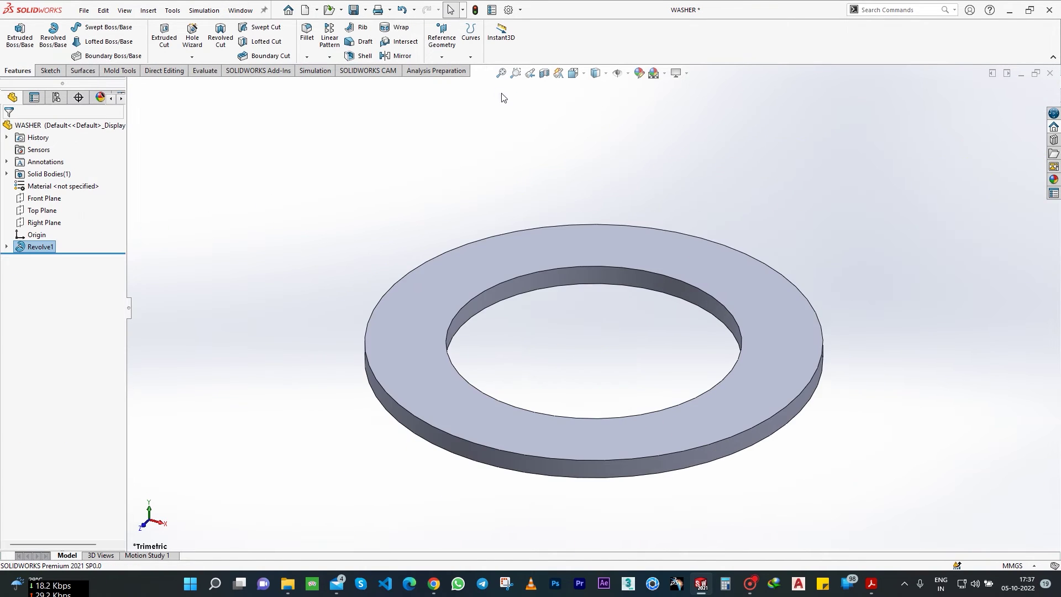
{"action": "left_click", "coordinate": [307, 31]}
{"action": "left_click", "coordinate": [588, 406]}
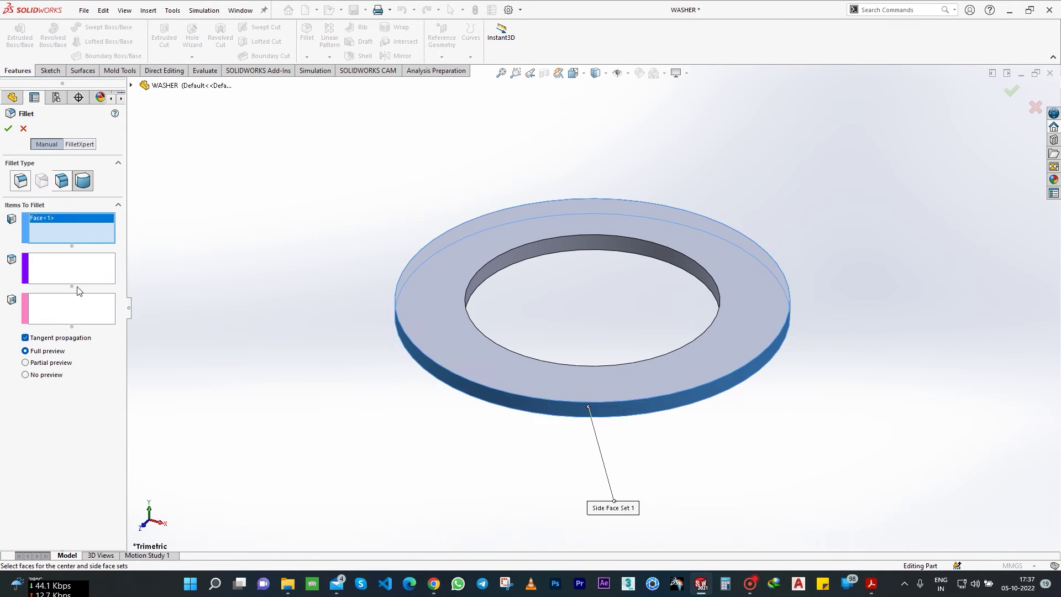
{"action": "type", "text": "0.2"}
{"action": "key", "text": "Return"}
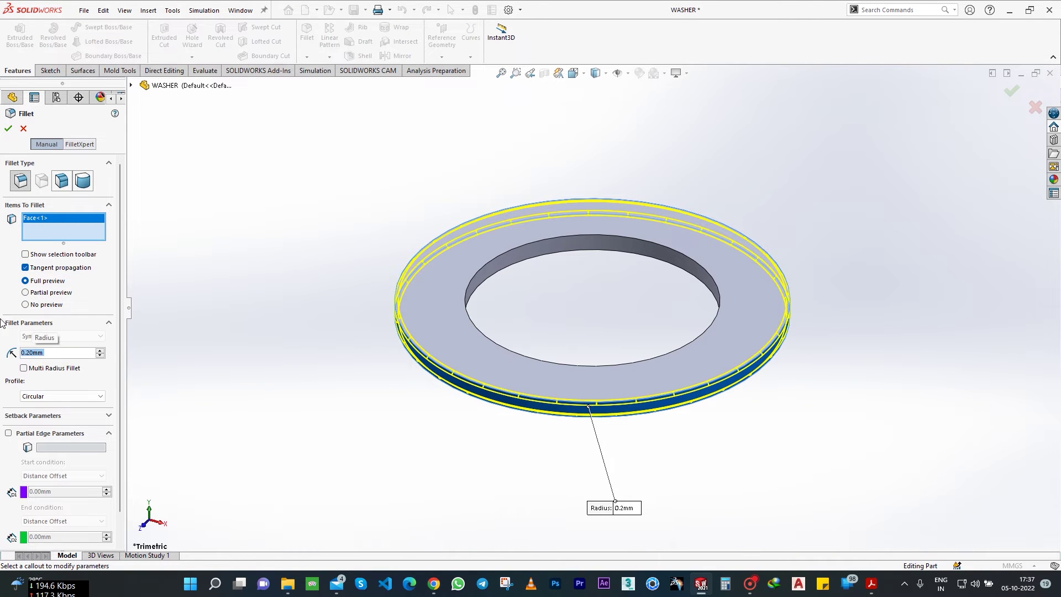
{"action": "left_click", "coordinate": [8, 129]}
{"action": "key", "text": "ctrl+s"}
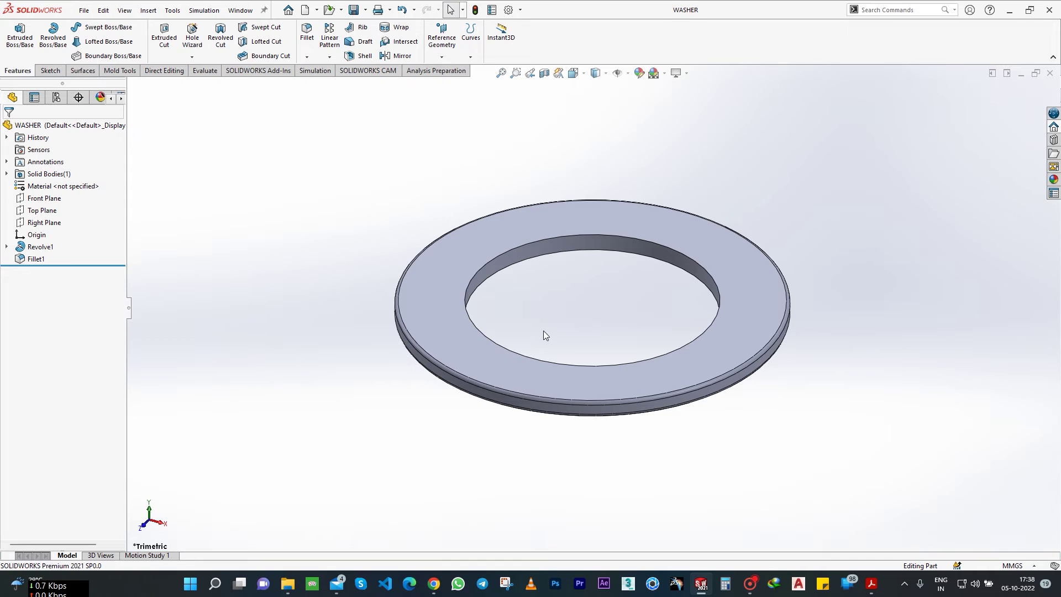
{"action": "mouse_move", "coordinate": [543, 331]}
{"action": "middle_mouse_down"}
{"action": "mouse_move", "coordinate": [636, 243]}
{"action": "mouse_move", "coordinate": [841, 176]}
{"action": "middle_mouse_up"}
Step: Close the washer, create a new part, and save it as RETAINER RING CLAMP
{"action": "left_click", "coordinate": [1050, 74]}
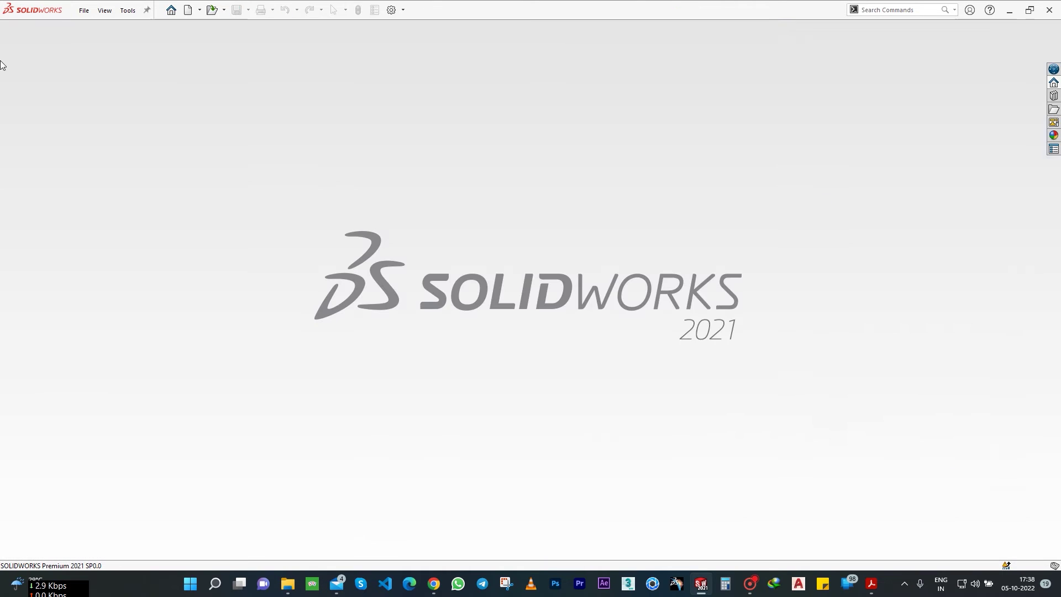
{"action": "key", "text": "ctrl+n"}
{"action": "double_click", "coordinate": [451, 251]}
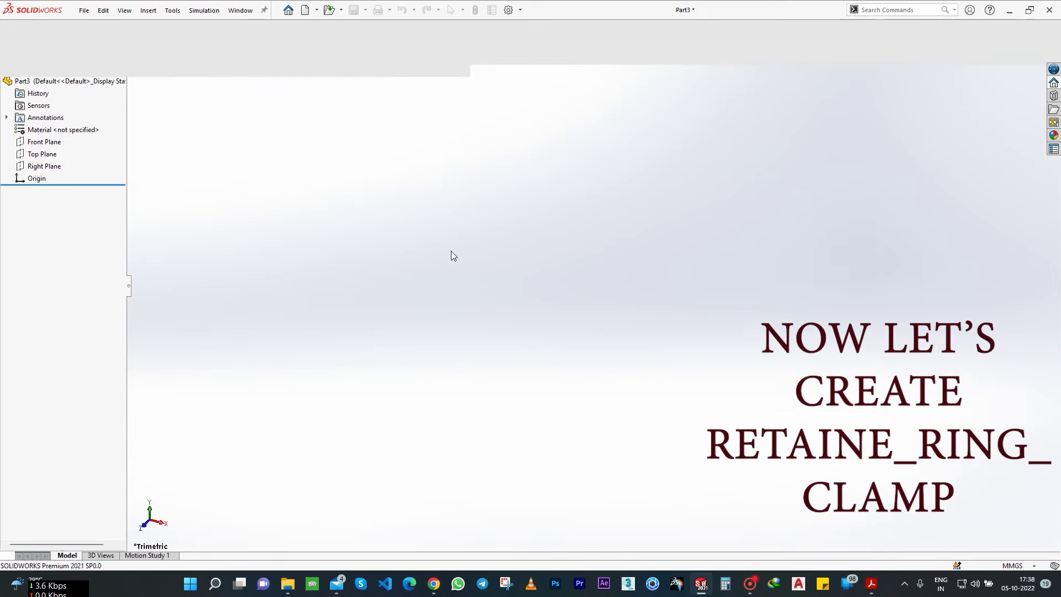
{"action": "left_click", "coordinate": [84, 10]}
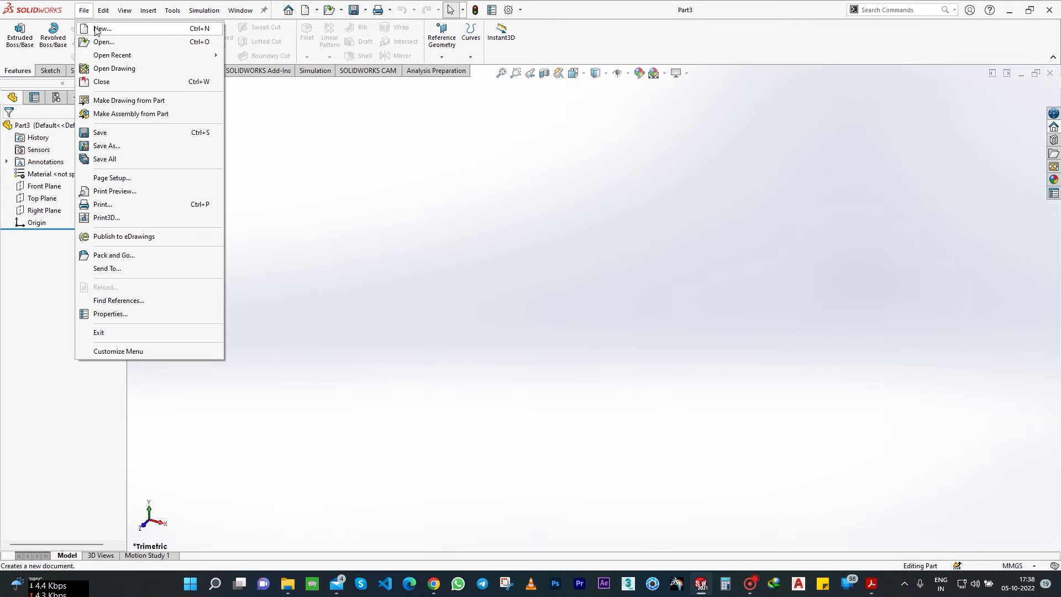
{"action": "left_click", "coordinate": [107, 146]}
{"action": "type", "text": "RETAINER RING C"}
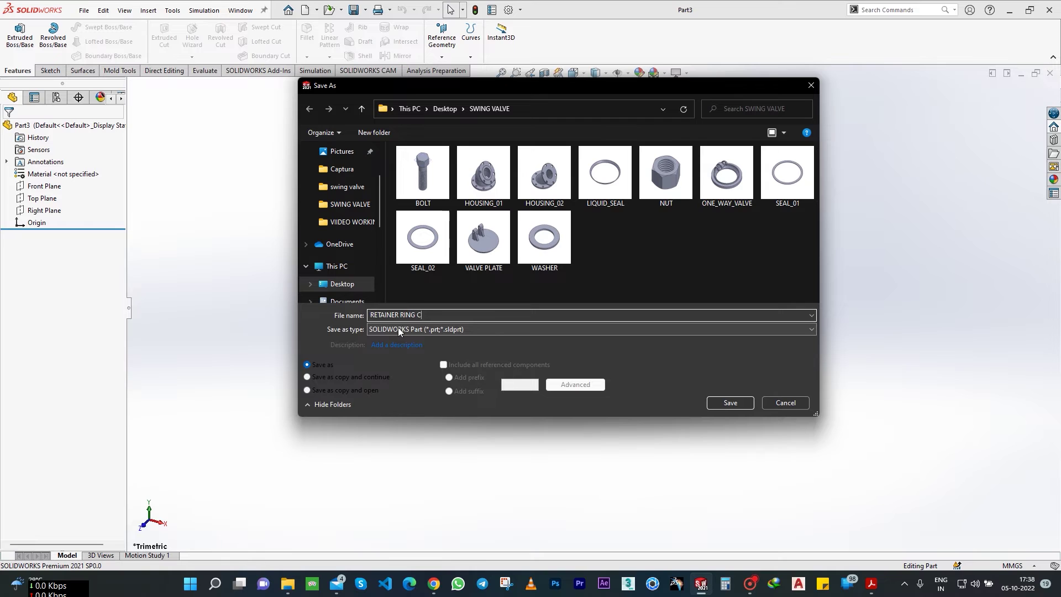
{"action": "type", "text": "LAMP"}
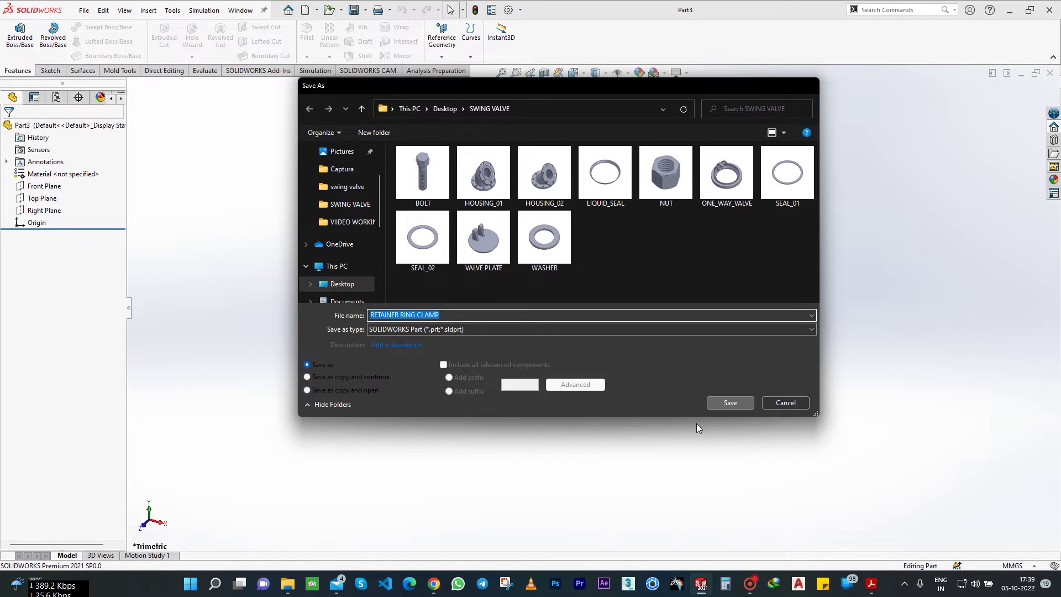
{"action": "key", "text": "Return"}
{"action": "left_click", "coordinate": [45, 186]}
Step: Sketch two circles on the Front Plane: one at the origin, one just above it
{"action": "left_click", "coordinate": [15, 33]}
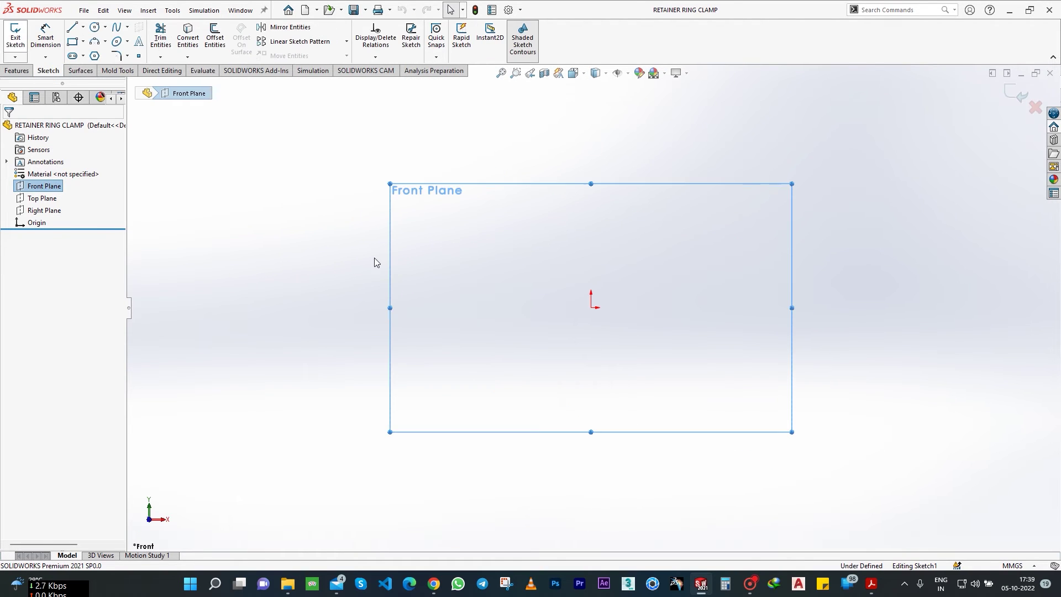
{"action": "left_click", "coordinate": [95, 27]}
{"action": "left_click", "coordinate": [591, 308]}
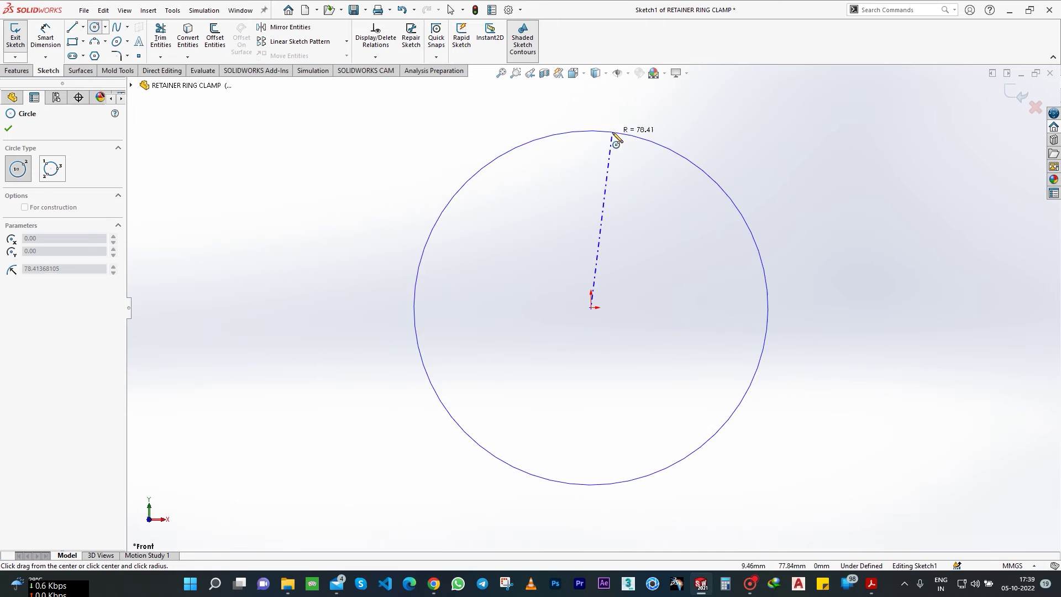
{"action": "left_click", "coordinate": [615, 132]}
{"action": "left_click", "coordinate": [591, 284]}
{"action": "left_click", "coordinate": [710, 347]}
Step: Dimension the second circle's centre 0.15 vertically above the origin
{"action": "left_click", "coordinate": [45, 35]}
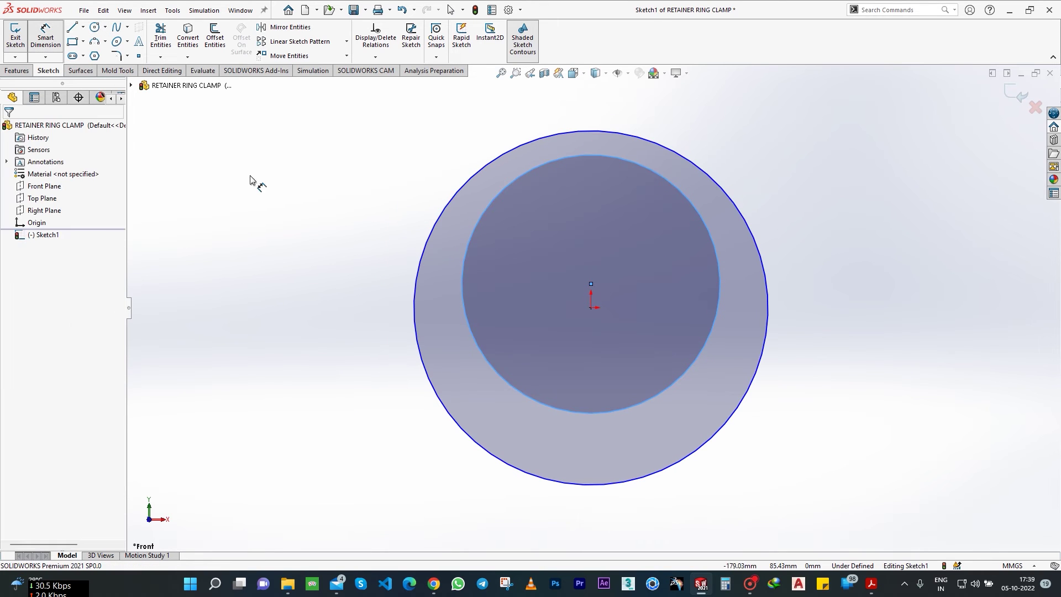
{"action": "left_click", "coordinate": [590, 284]}
{"action": "left_click", "coordinate": [592, 308]}
{"action": "left_click", "coordinate": [912, 277]}
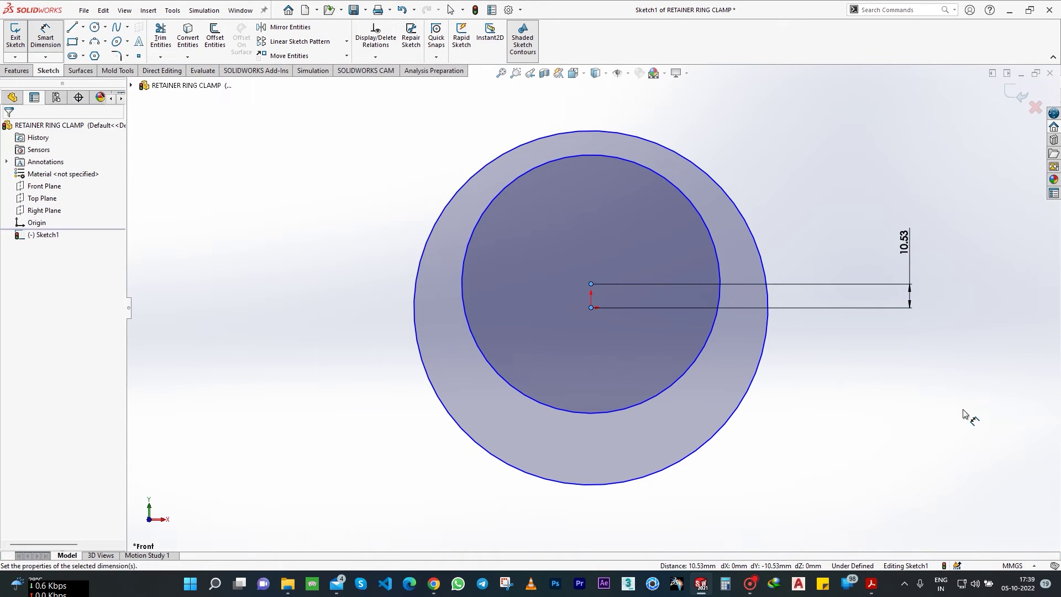
{"action": "type", "text": "0.15"}
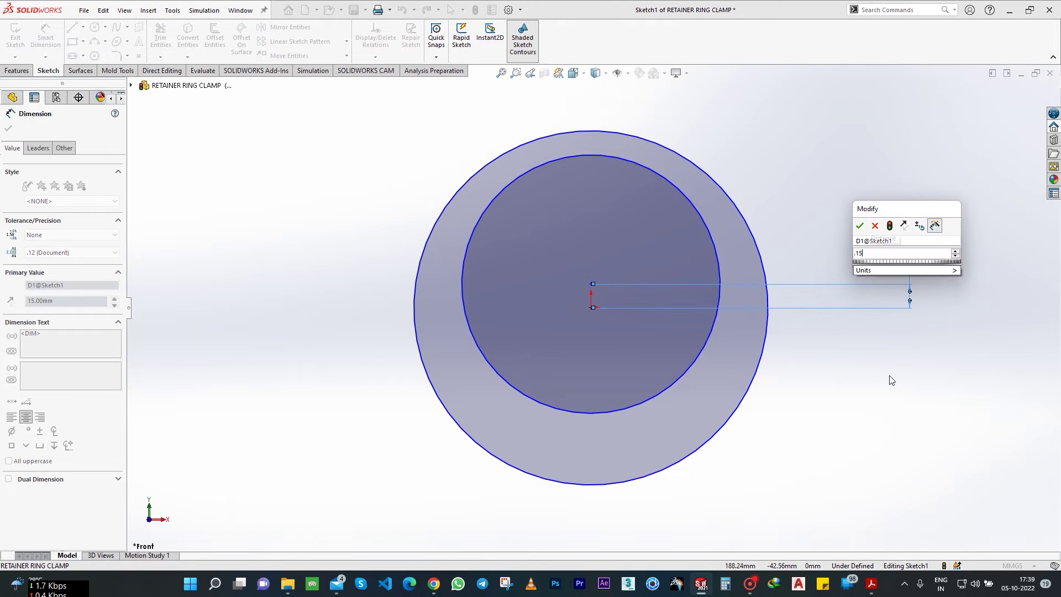
{"action": "key", "text": "Return"}
Step: Give the inner circle Ø3.20 and the outer circle Ø4.20
{"action": "left_click", "coordinate": [717, 365]}
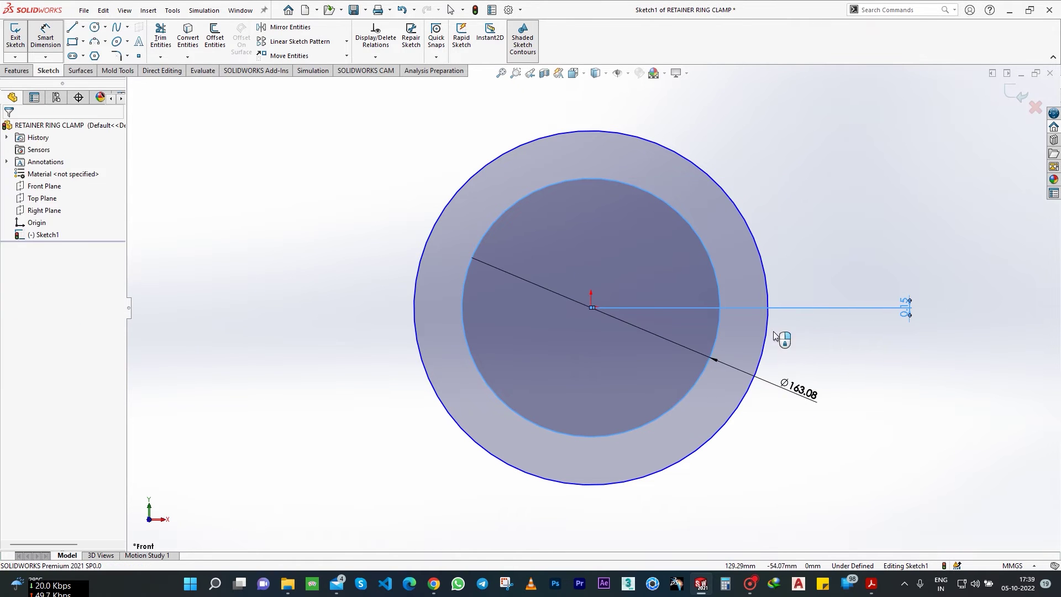
{"action": "left_click", "coordinate": [797, 412]}
{"action": "key", "text": "Return"}
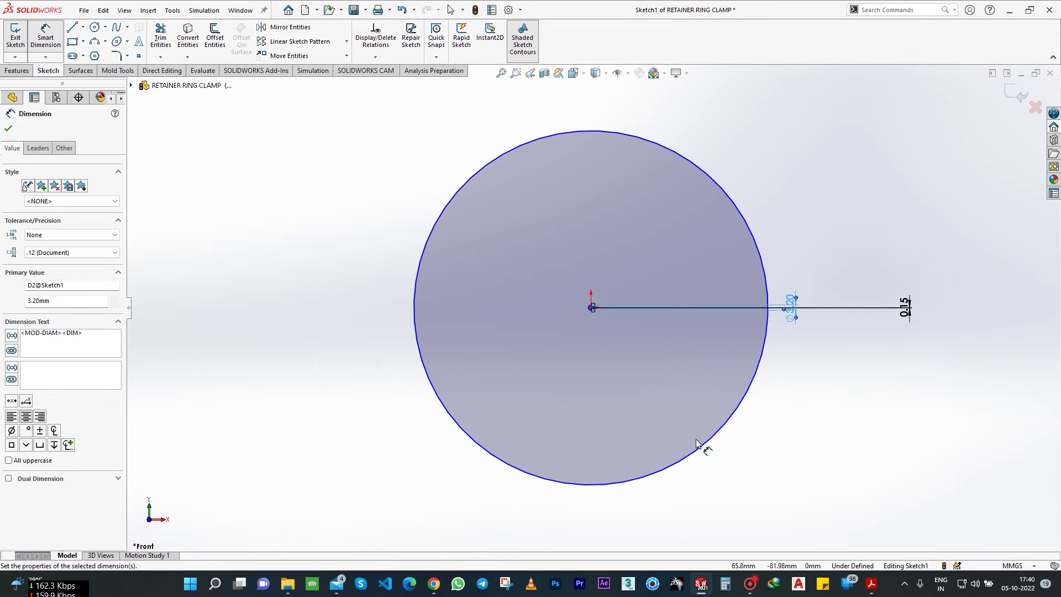
{"action": "left_click", "coordinate": [705, 442]}
{"action": "left_click", "coordinate": [800, 550]}
{"action": "type", "text": "4.2"}
{"action": "key", "text": "Return"}
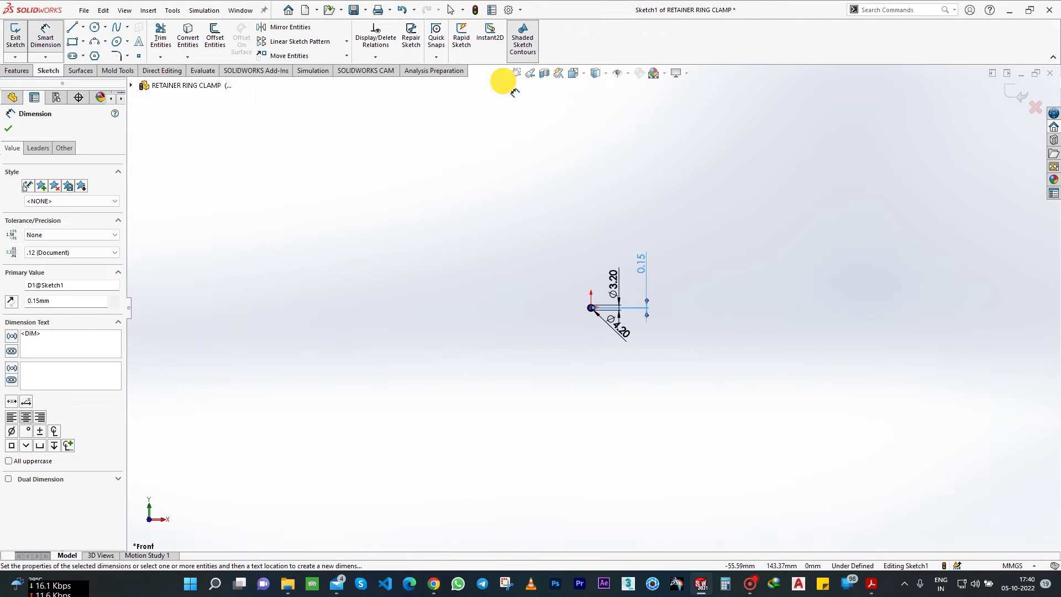
Step: Tidy the Ø3.20, Ø4.20 and 0.15 dimensions close beside the ring
{"action": "left_click", "coordinate": [501, 73]}
{"action": "left_click_drag", "start_coordinate": [615, 217], "coordinate": [501, 315]}
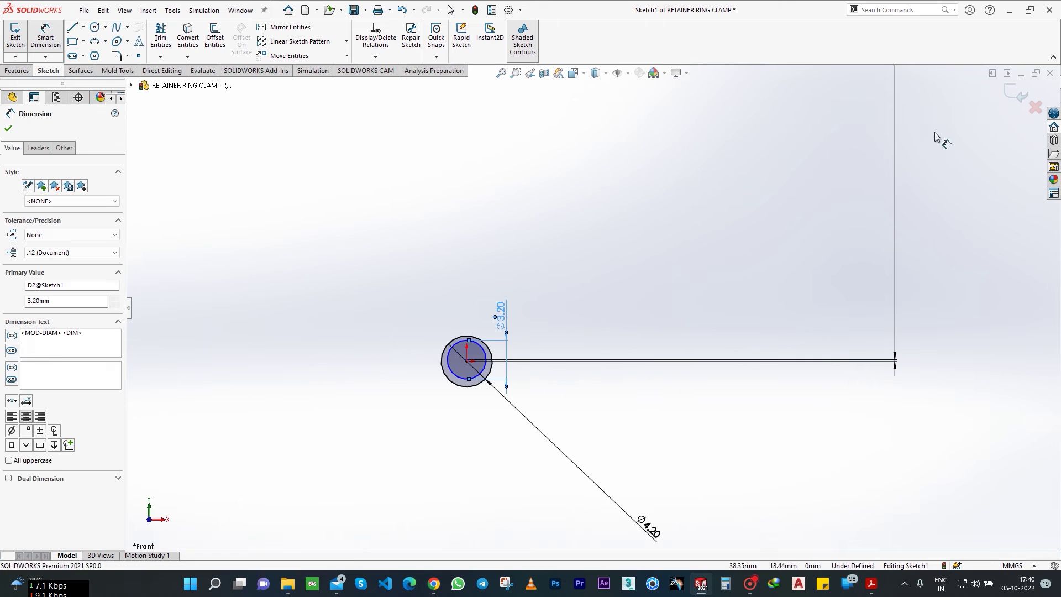
{"action": "left_click", "coordinate": [785, 221]}
{"action": "left_click_drag", "start_coordinate": [650, 527], "coordinate": [487, 406]}
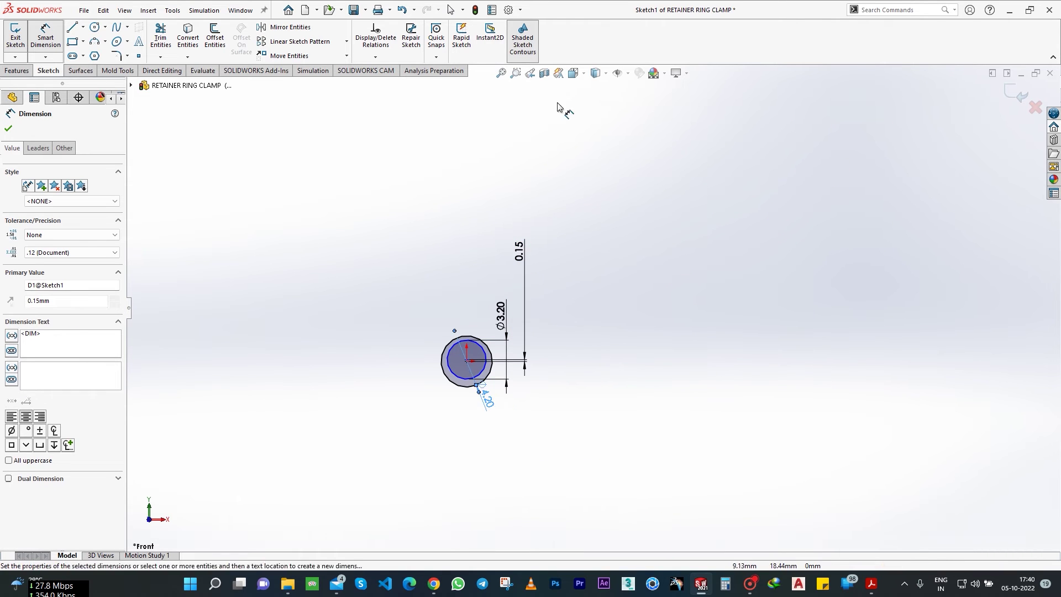
{"action": "scroll", "coordinate": [437, 343], "scroll_direction": "up", "scroll_amount": 3}
{"action": "scroll", "coordinate": [510, 464], "scroll_direction": "up", "scroll_amount": 2}
{"action": "scroll", "coordinate": [510, 465], "scroll_direction": "up", "scroll_amount": 1}
{"action": "left_click_drag", "start_coordinate": [744, 249], "coordinate": [716, 291]}
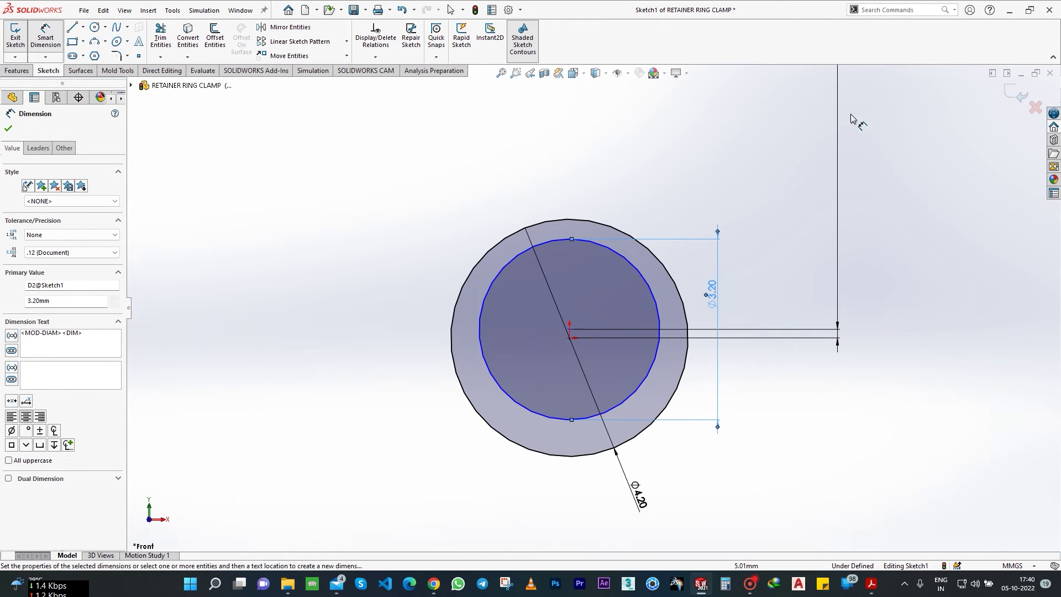
{"action": "mouse_move", "coordinate": [907, 62]}
{"action": "left_mouse_down"}
{"action": "mouse_move", "coordinate": [751, 187]}
{"action": "mouse_move", "coordinate": [757, 442]}
{"action": "left_mouse_up"}
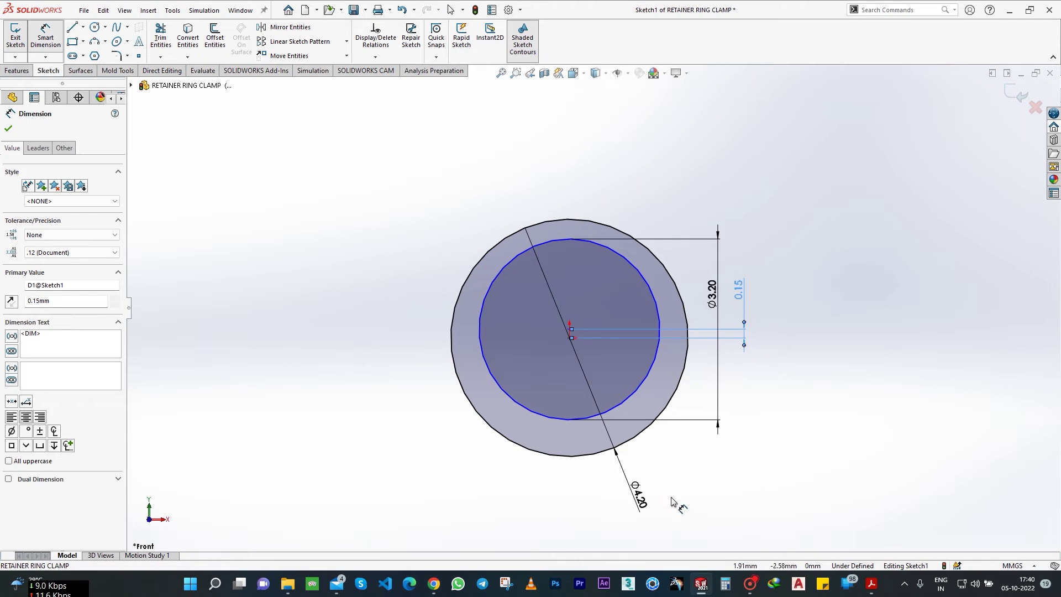
{"action": "scroll", "coordinate": [619, 381], "scroll_direction": "up", "scroll_amount": 2}
Step: Fix the circle's centre point so the sketch is fully defined
{"action": "key", "text": "Escape"}
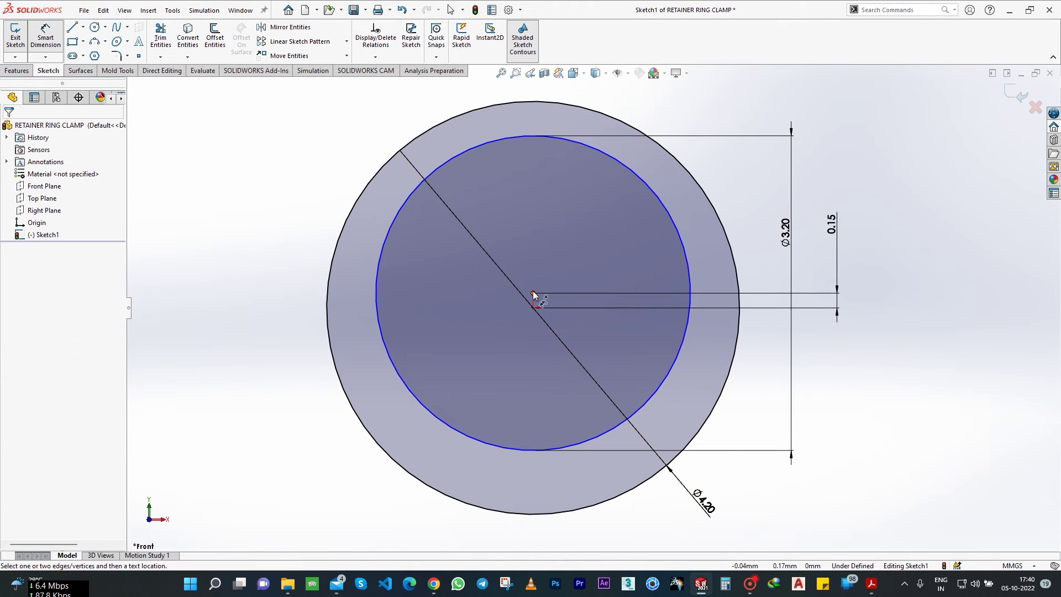
{"action": "left_click", "coordinate": [533, 294]}
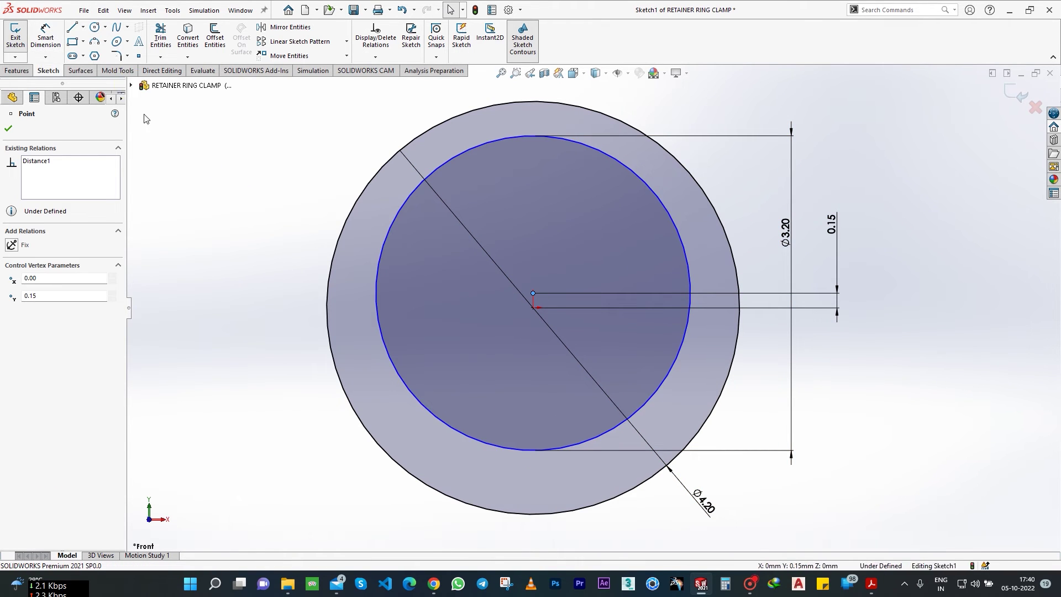
{"action": "key", "text": "c"}
{"action": "left_click", "coordinate": [12, 307]}
{"action": "left_click", "coordinate": [186, 360]}
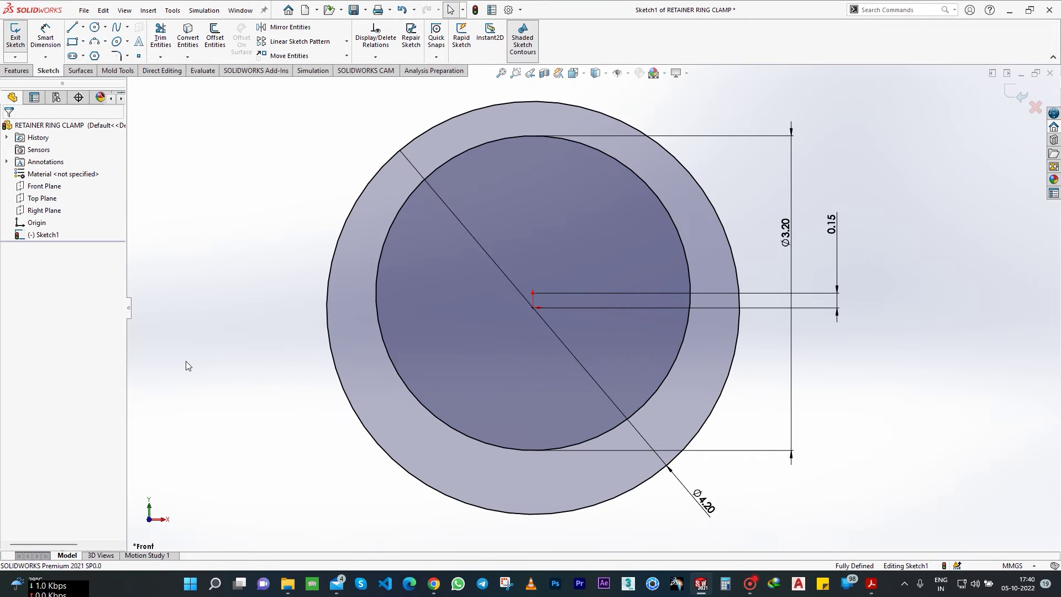
{"action": "key", "text": "f"}
{"action": "scroll", "coordinate": [585, 117], "scroll_direction": "down", "scroll_amount": 1}
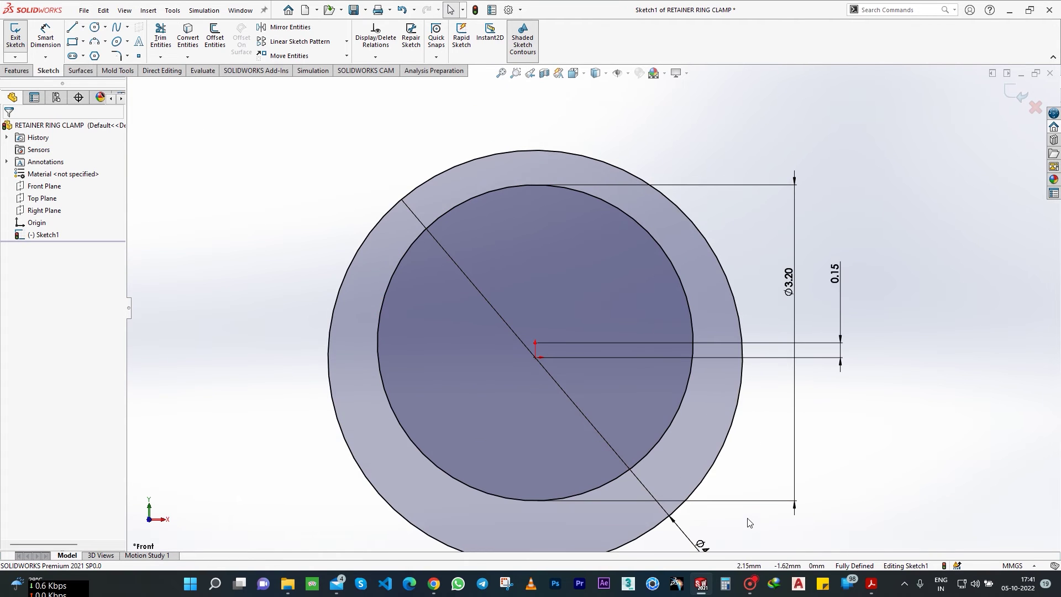
{"action": "left_click", "coordinate": [72, 42]}
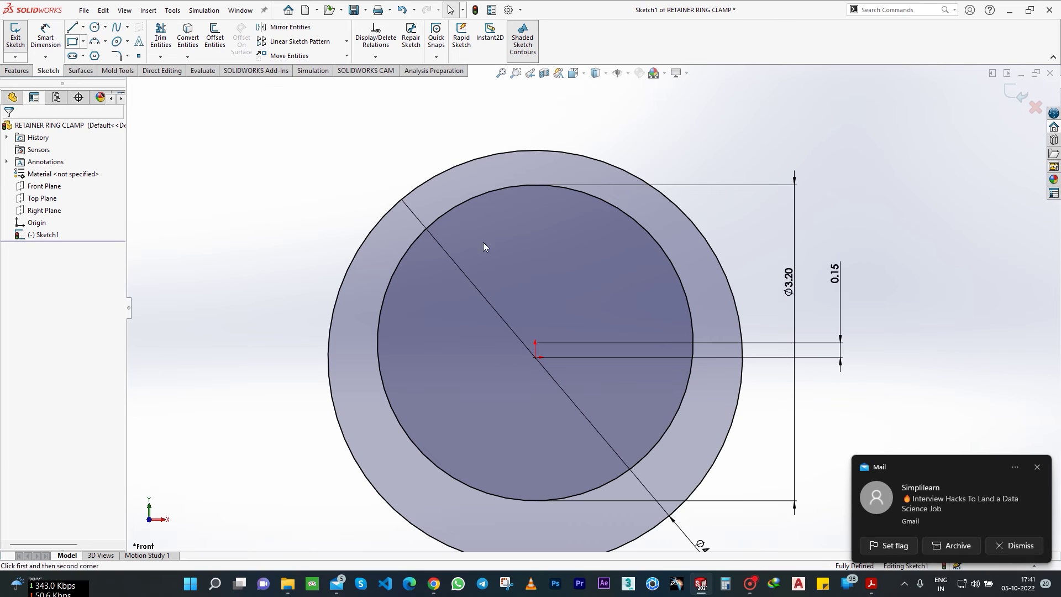
Step: Draw a block rectangle across the ring's top and a narrow slot rectangle through it
{"action": "left_click_drag", "start_coordinate": [461, 127], "coordinate": [648, 220]}
{"action": "left_click", "coordinate": [615, 241]}
{"action": "left_click", "coordinate": [519, 111]}
{"action": "left_click", "coordinate": [555, 266]}
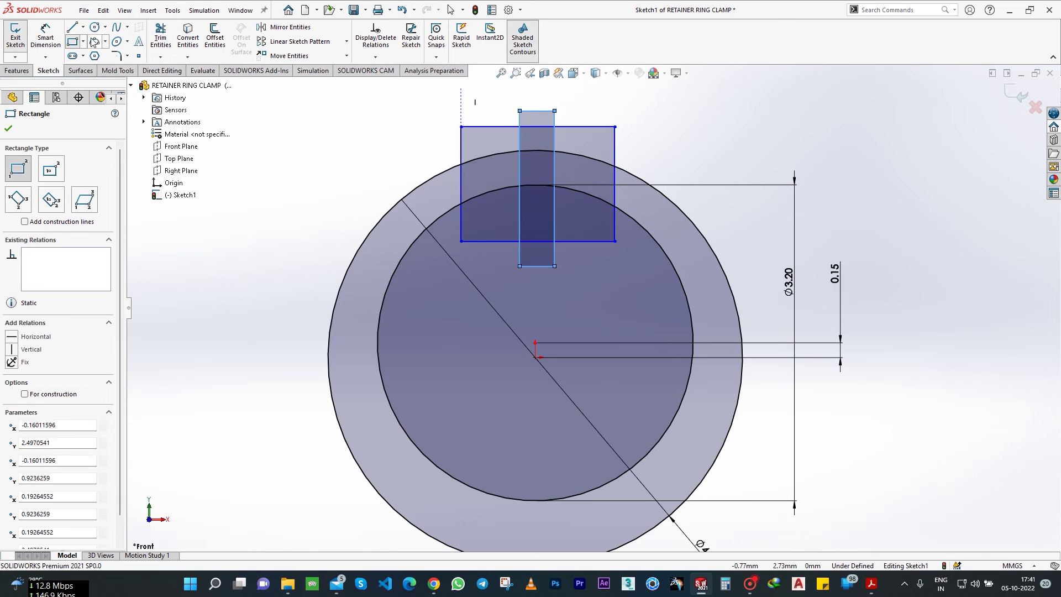
{"action": "key", "text": "d"}
Step: Dimension the block's width to 2.00
{"action": "left_click", "coordinate": [462, 147]}
{"action": "left_click", "coordinate": [613, 150]}
{"action": "key", "text": "f"}
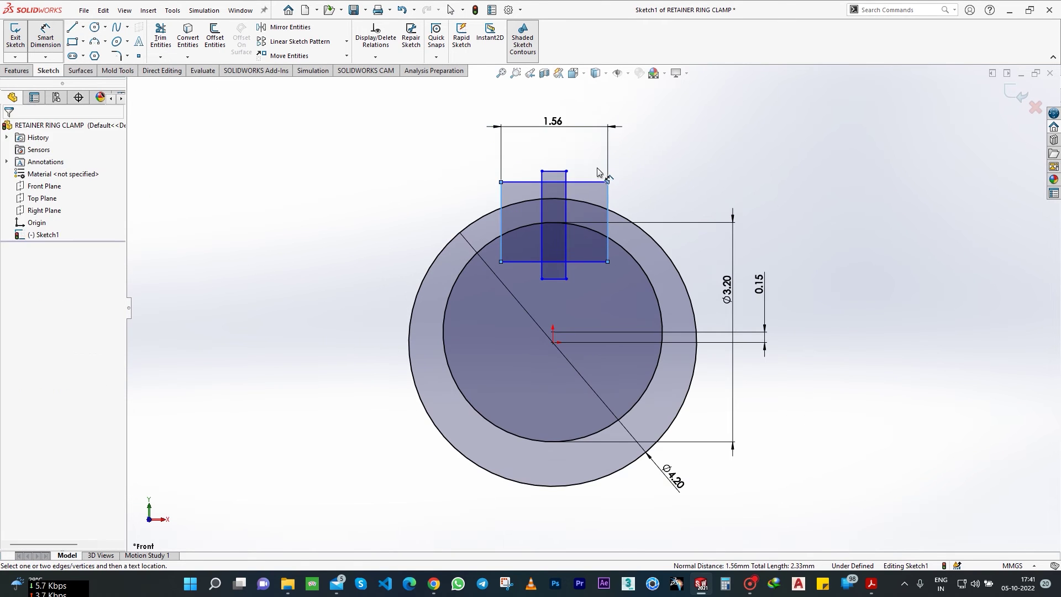
{"action": "left_click", "coordinate": [597, 166]}
{"action": "type", "text": "2"}
{"action": "key", "text": "Return"}
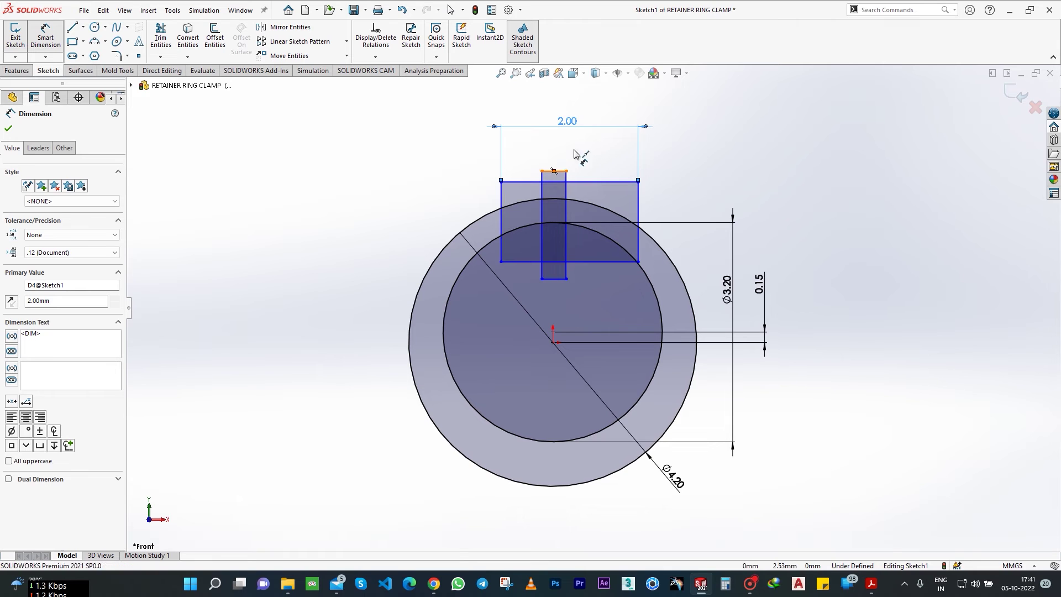
{"action": "key", "text": "Escape"}
{"action": "key", "text": "Escape"}
Step: Place the block's right edge 1.00 from the origin horizontally
{"action": "scroll", "coordinate": [614, 226], "scroll_direction": "down", "scroll_amount": 1}
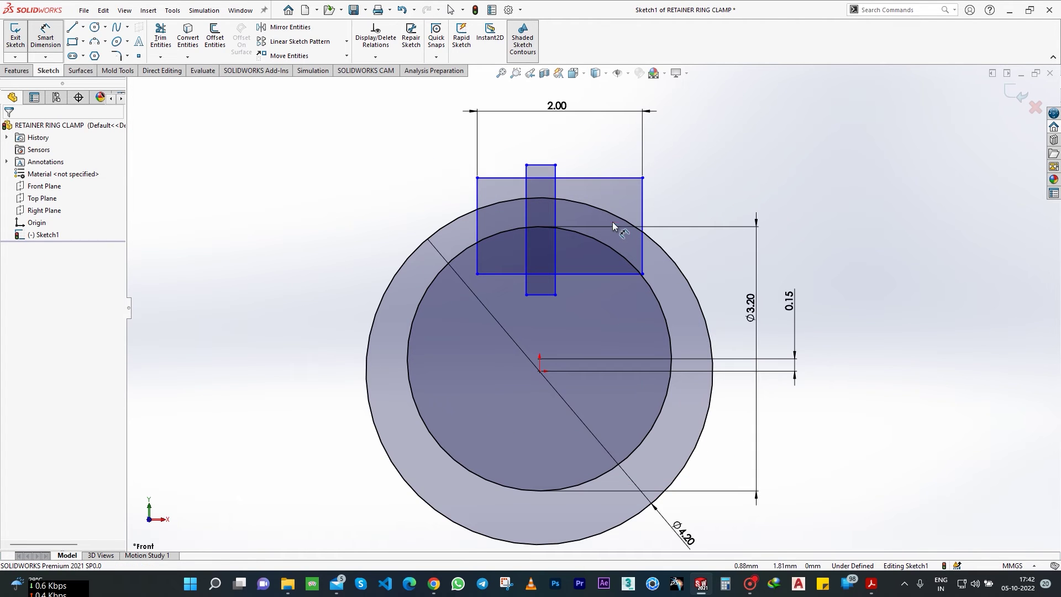
{"action": "left_click", "coordinate": [539, 372]}
{"action": "left_click", "coordinate": [642, 190]}
{"action": "left_click", "coordinate": [627, 119]}
{"action": "type", "text": "1.00mm"}
{"action": "key", "text": "Return"}
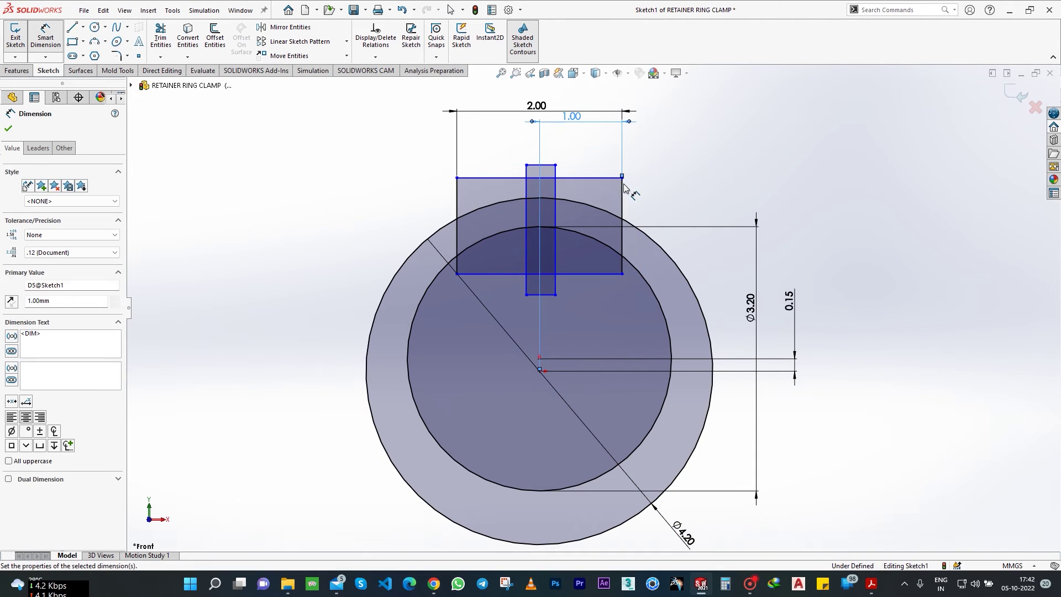
Step: Set the slot width to 0.40, its right edge 0.20 from the origin
{"action": "left_click", "coordinate": [527, 200]}
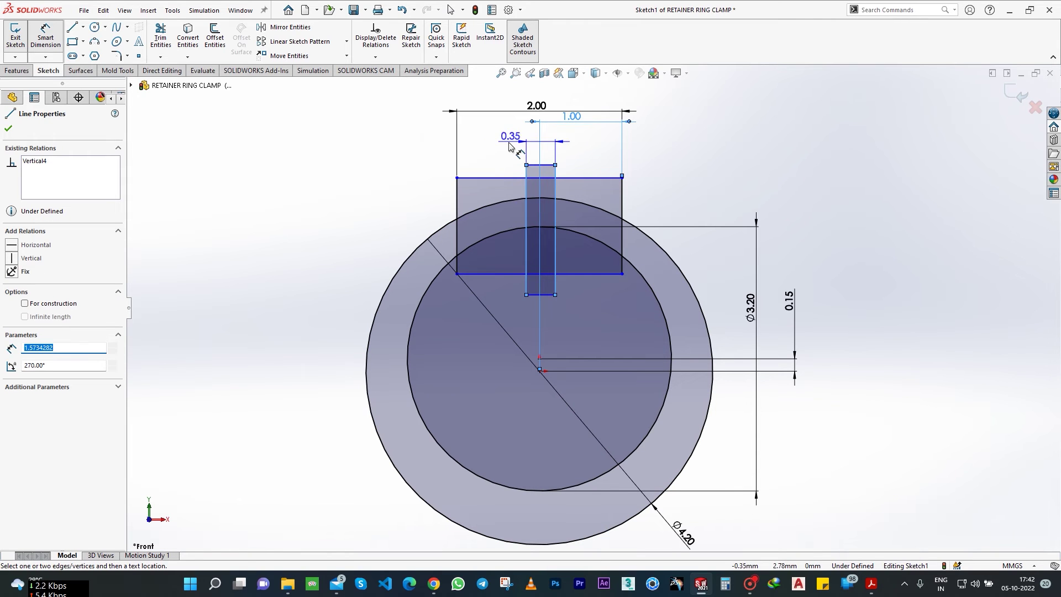
{"action": "left_click", "coordinate": [509, 145]}
{"action": "type", "text": "0.4"}
{"action": "key", "text": "Return"}
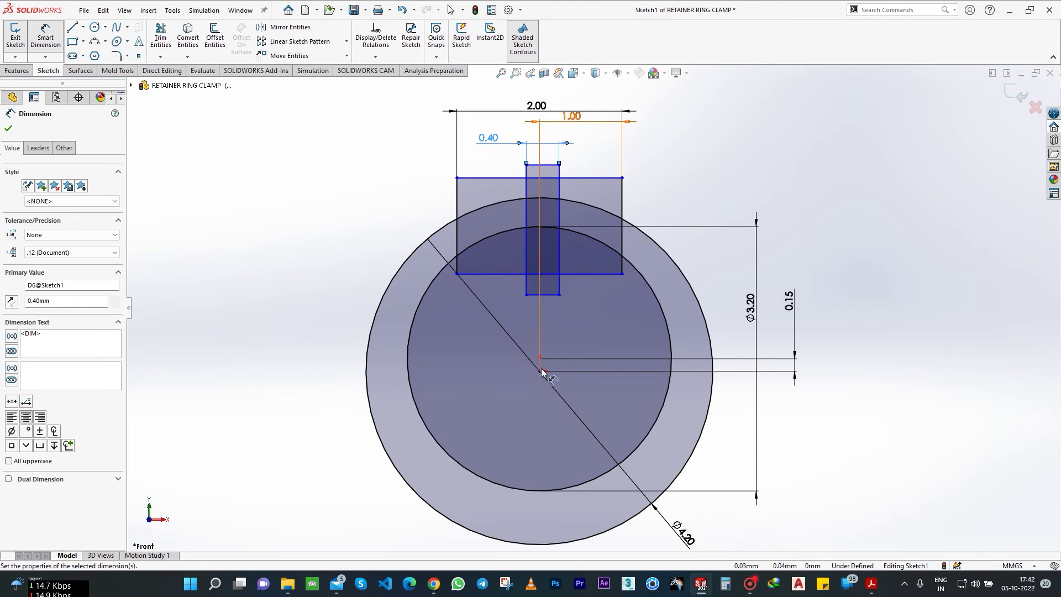
{"action": "left_click", "coordinate": [540, 370]}
{"action": "left_click", "coordinate": [559, 221]}
{"action": "left_click", "coordinate": [580, 131]}
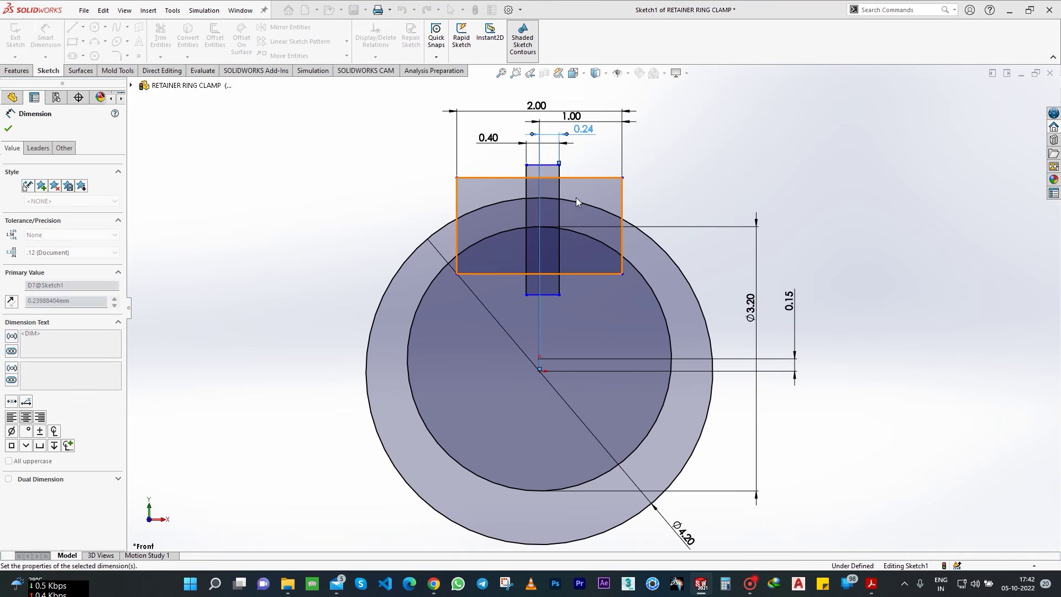
{"action": "type", "text": "0.2"}
{"action": "key", "text": "Return"}
Step: Put the block's top 2.60 above the origin and raise the slot's top edge above it
{"action": "left_click", "coordinate": [586, 178]}
{"action": "left_click", "coordinate": [540, 370]}
{"action": "left_click", "coordinate": [817, 265]}
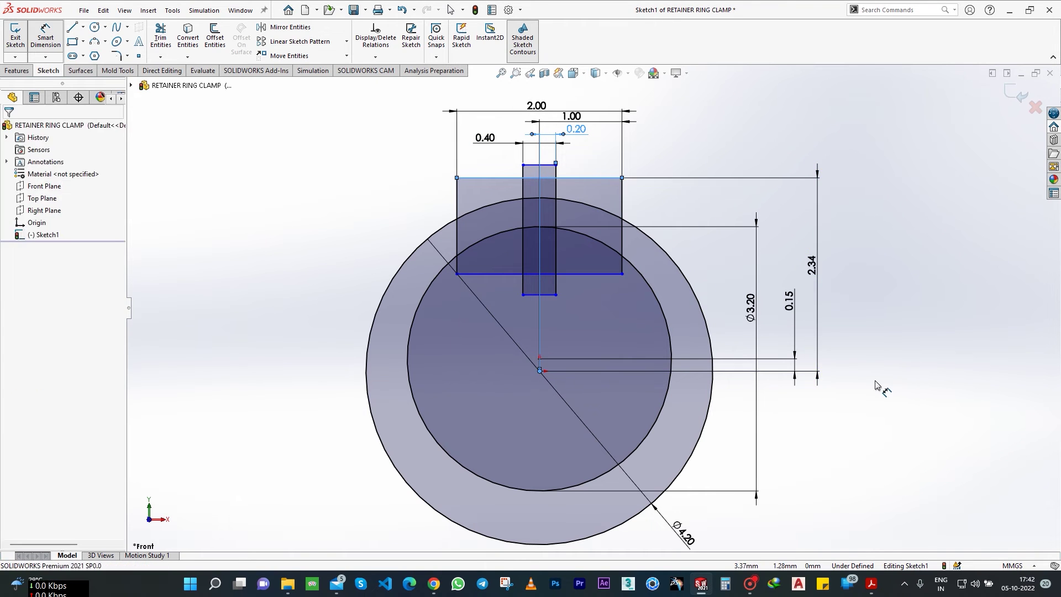
{"action": "type", "text": "2.6"}
{"action": "key", "text": "Return"}
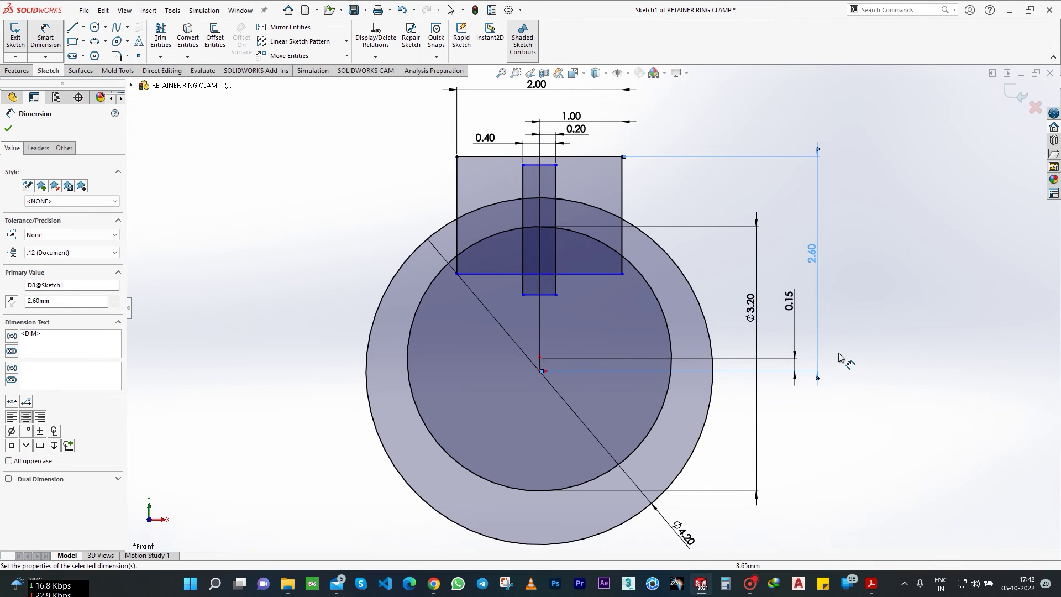
{"action": "key", "text": "Escape"}
{"action": "left_click_drag", "start_coordinate": [556, 165], "coordinate": [556, 143]}
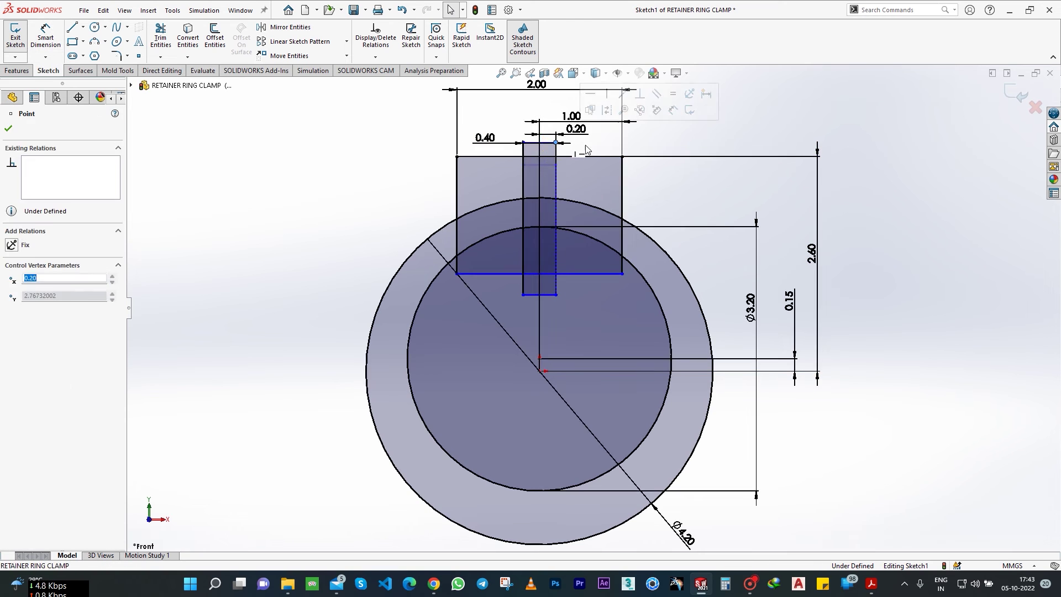
{"action": "key", "text": "Escape"}
Step: Power-trim the rectangle bottoms, slot-crossing arcs and slot wall into one closed clamp outline
{"action": "left_click", "coordinate": [160, 38]}
{"action": "left_click", "coordinate": [542, 293]}
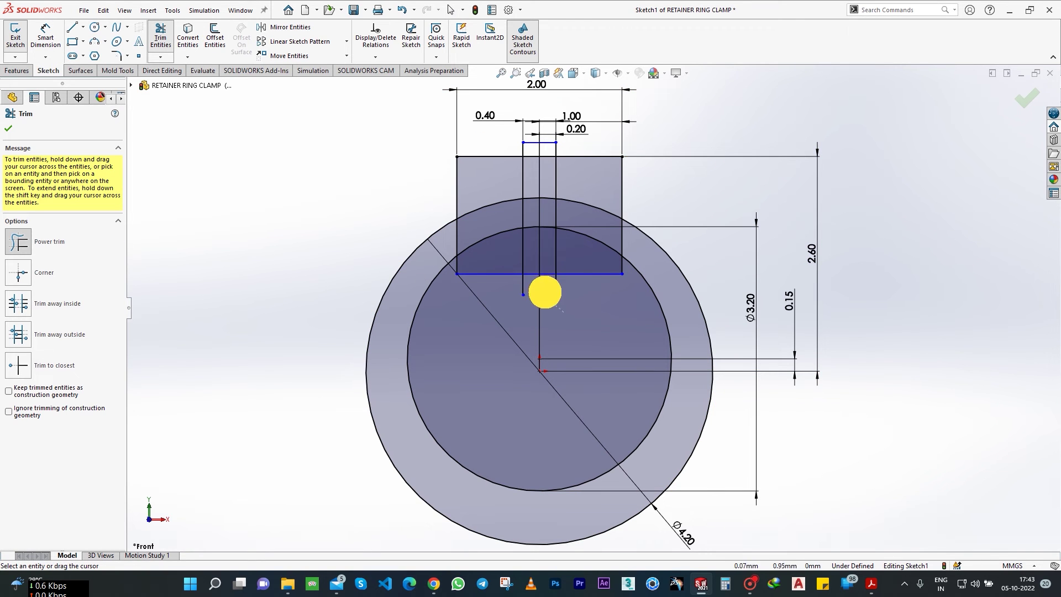
{"action": "left_click_drag", "start_coordinate": [581, 286], "coordinate": [496, 279]}
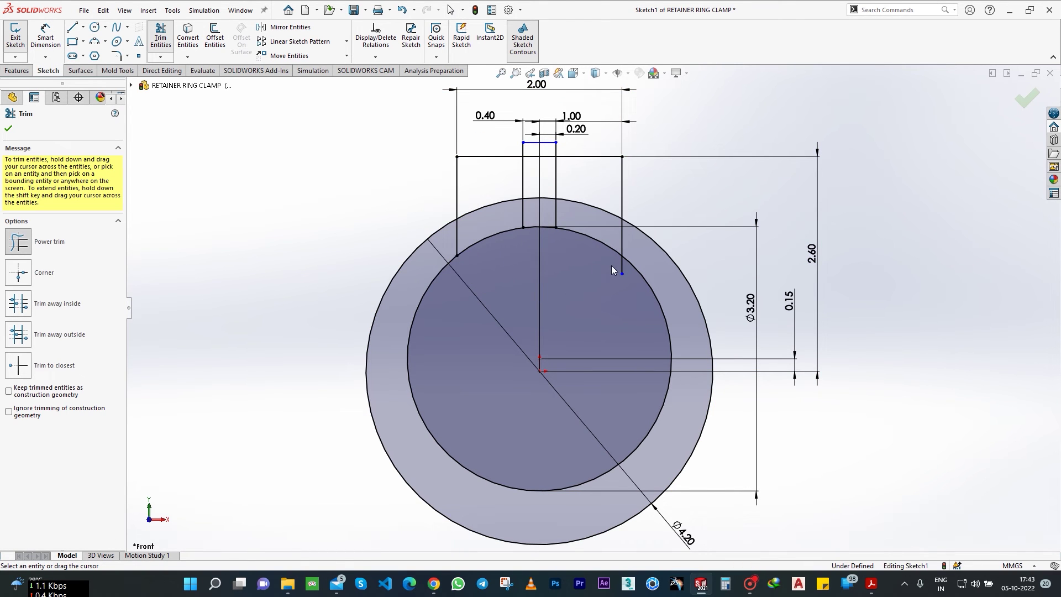
{"action": "mouse_move", "coordinate": [525, 243]}
{"action": "left_mouse_down"}
{"action": "mouse_move", "coordinate": [542, 201]}
{"action": "mouse_move", "coordinate": [528, 148]}
{"action": "left_mouse_up"}
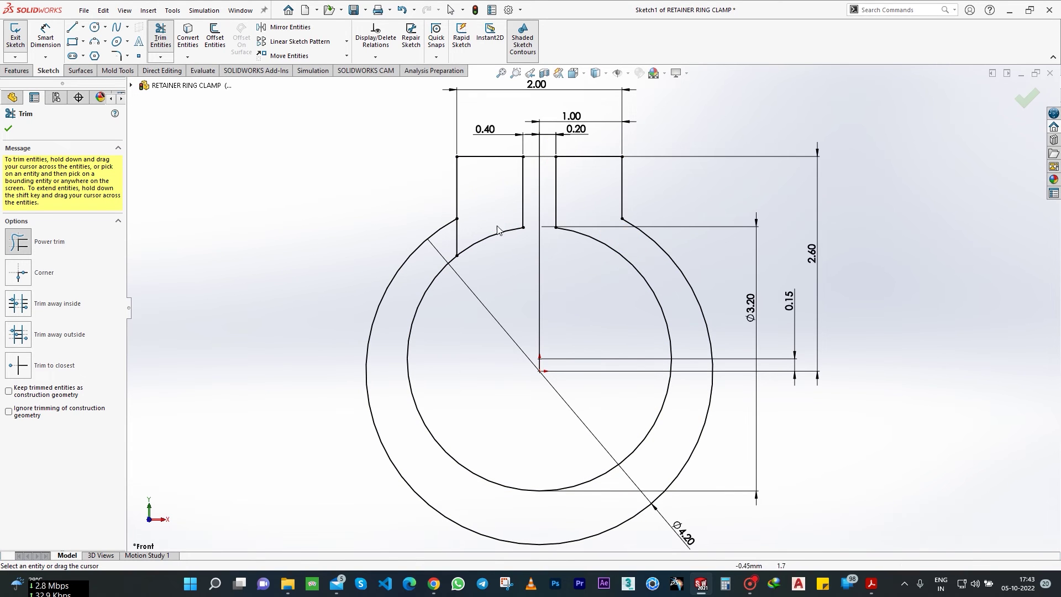
{"action": "left_click_drag", "start_coordinate": [497, 230], "coordinate": [442, 243]}
Step: Draw a hole circle in each ear and place the left hole 0.35 below its top
{"action": "left_click", "coordinate": [95, 27]}
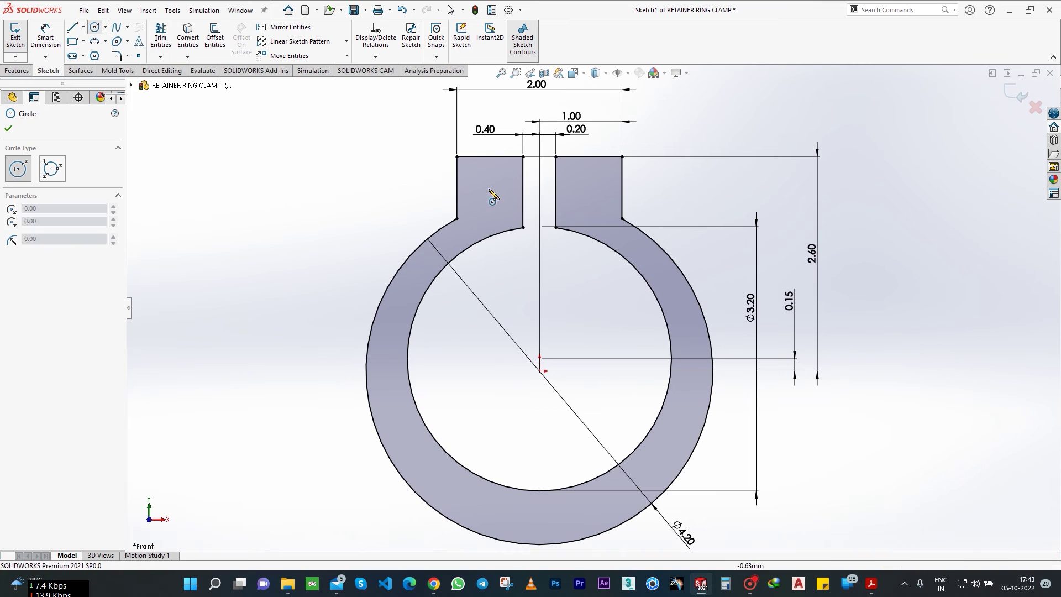
{"action": "left_click_drag", "start_coordinate": [486, 188], "coordinate": [498, 189]}
{"action": "left_click_drag", "start_coordinate": [590, 189], "coordinate": [603, 189]}
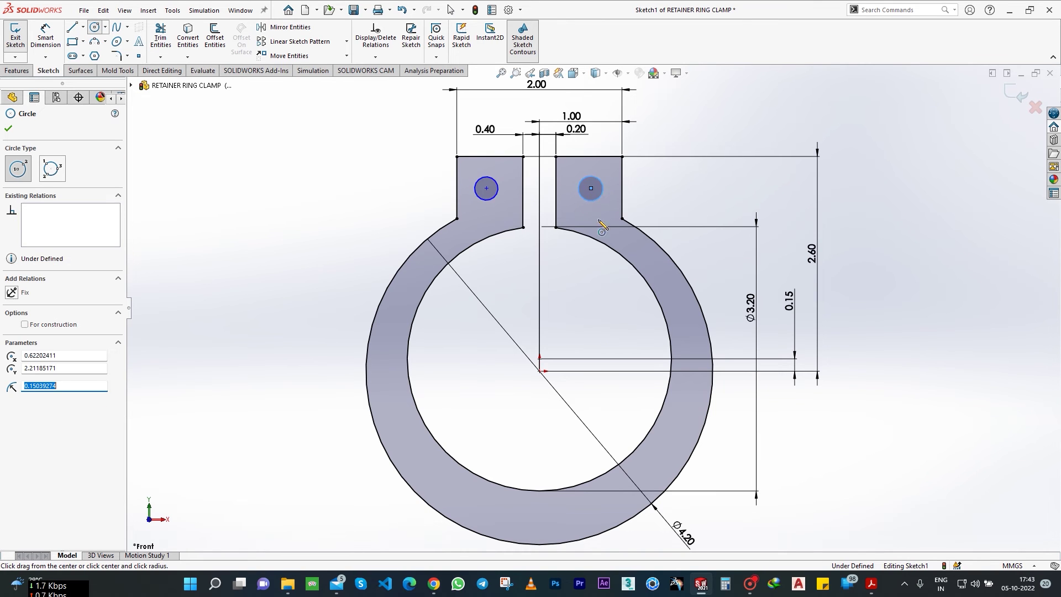
{"action": "left_click", "coordinate": [47, 32]}
{"action": "left_click", "coordinate": [486, 157]}
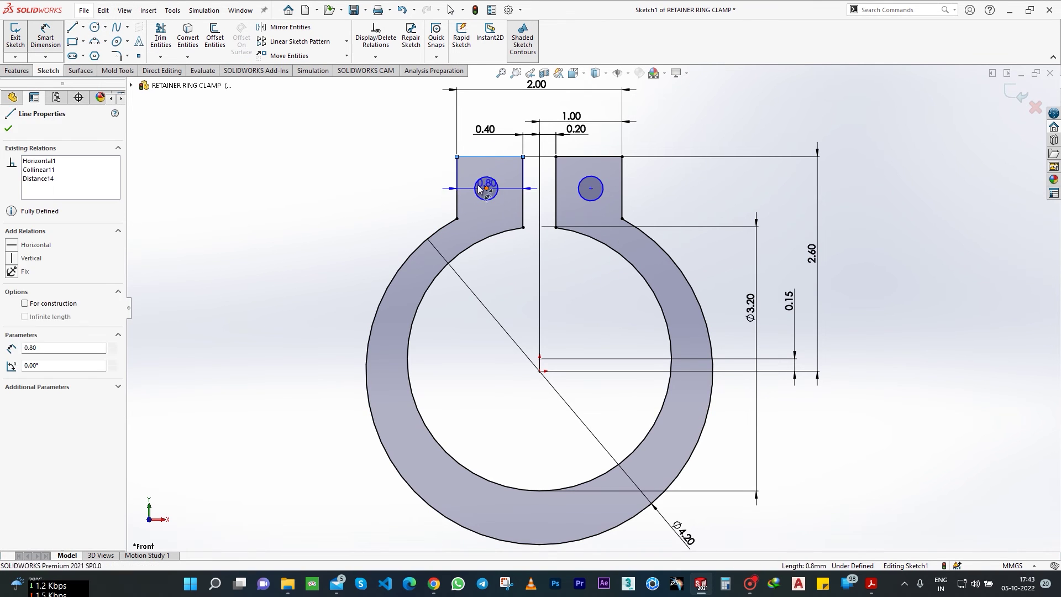
{"action": "left_click", "coordinate": [486, 188]}
{"action": "left_click", "coordinate": [413, 188]}
{"action": "type", "text": "0.35"}
{"action": "key", "text": "Return"}
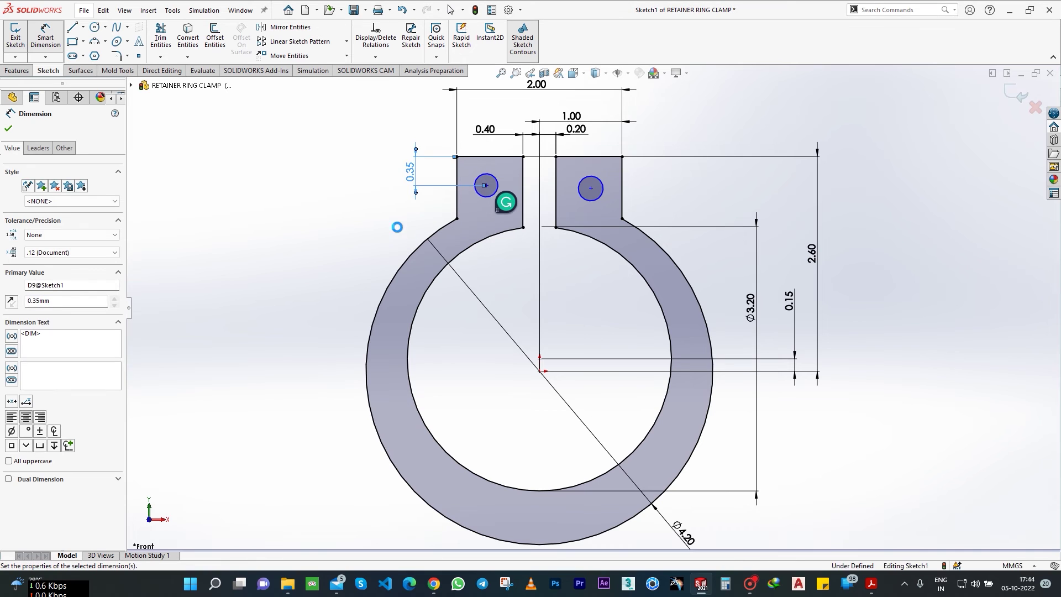
Step: Locate the left hole 0.40 horizontally and give it Ø0.30
{"action": "left_click", "coordinate": [486, 188]}
{"action": "left_click", "coordinate": [523, 213]}
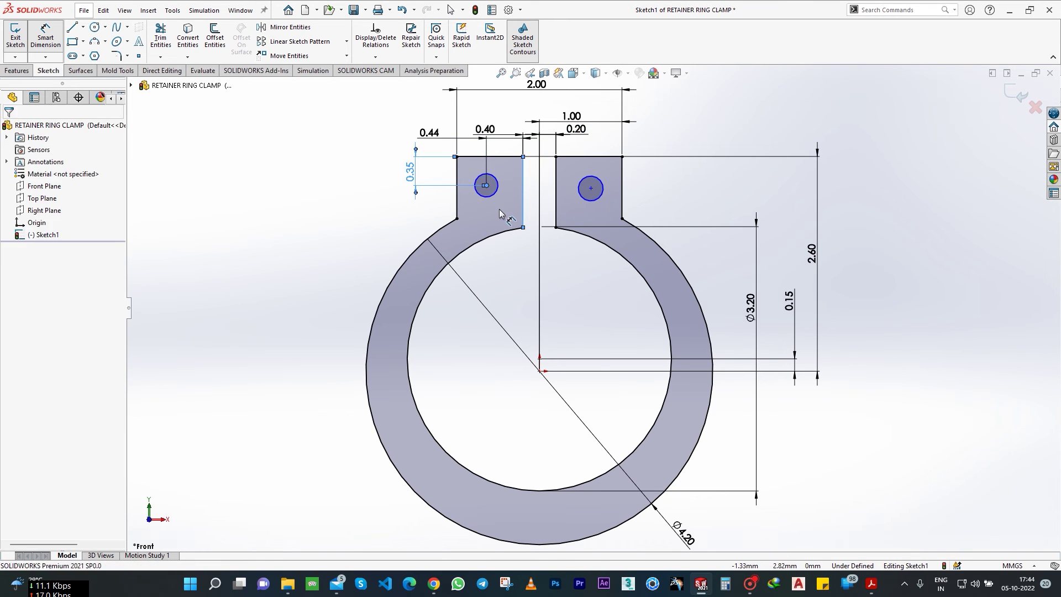
{"action": "left_click", "coordinate": [437, 134]}
{"action": "type", "text": "0.4"}
{"action": "key", "text": "Return"}
{"action": "left_click", "coordinate": [501, 188]}
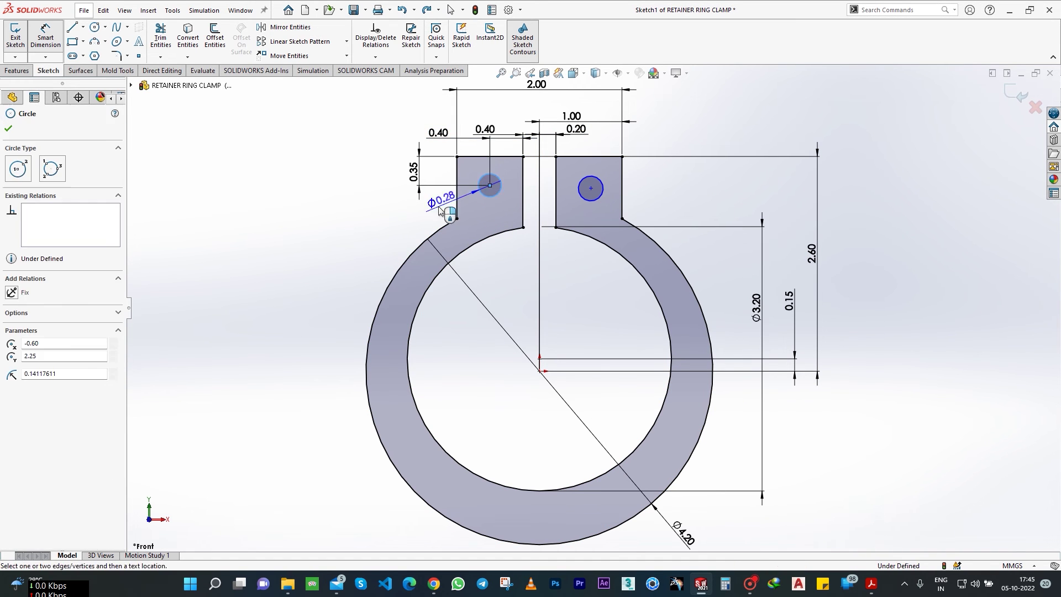
{"action": "left_click", "coordinate": [389, 256]}
{"action": "type", "text": "0.3"}
{"action": "key", "text": "Return"}
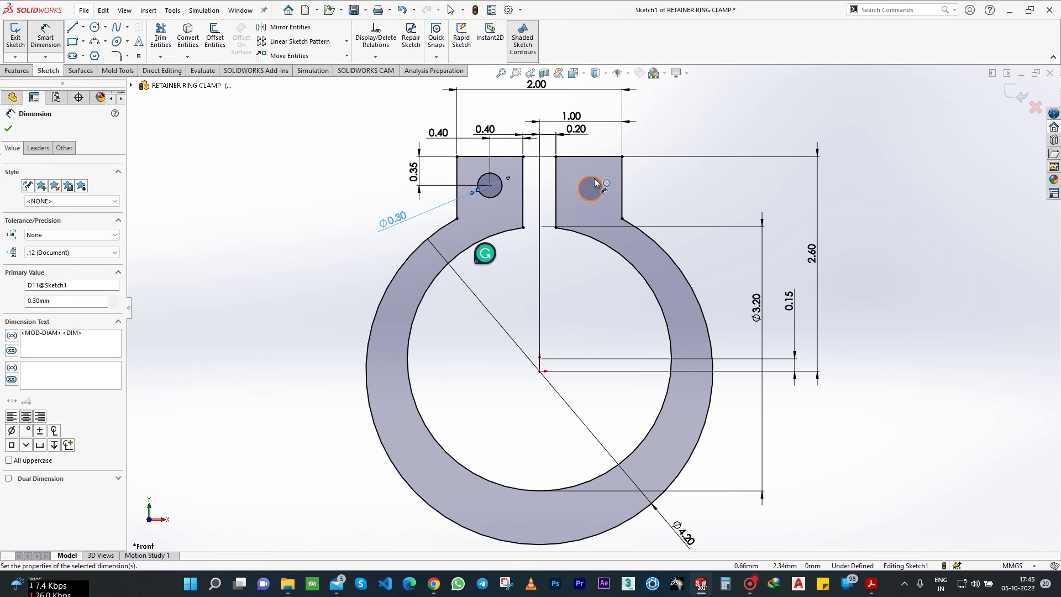
Step: Give the right hole Ø0.30, 0.35 below the top and 0.40 horizontally
{"action": "left_click", "coordinate": [602, 190]}
{"action": "left_click", "coordinate": [678, 131]}
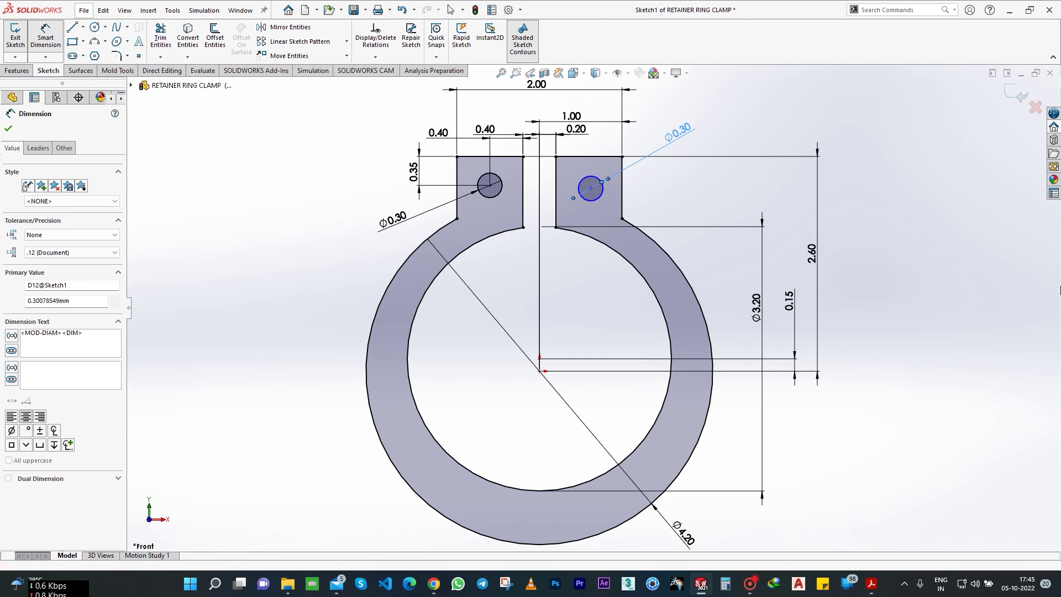
{"action": "left_click", "coordinate": [590, 158]}
{"action": "left_click", "coordinate": [594, 189]}
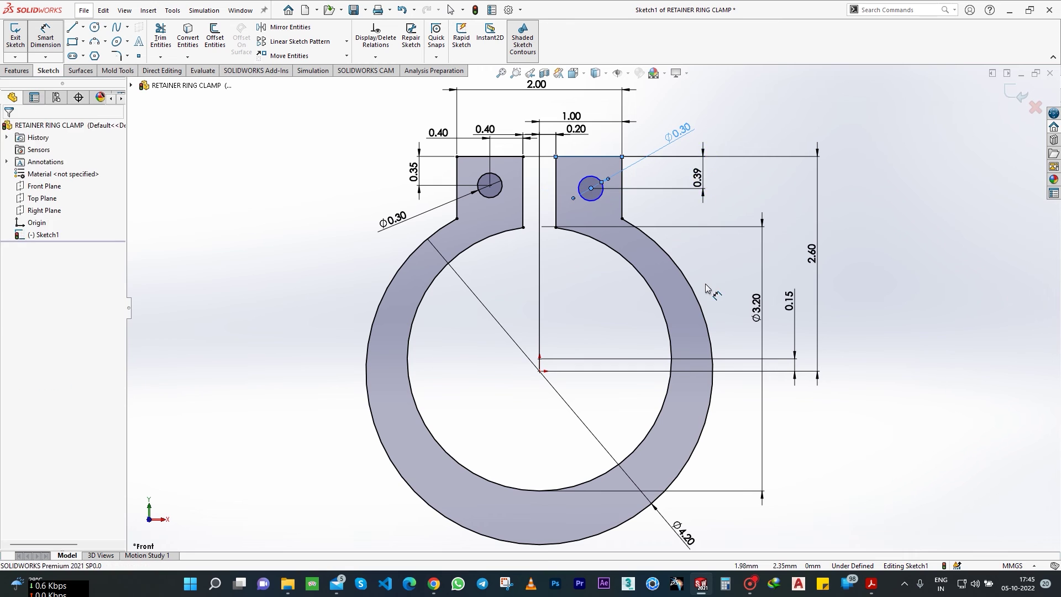
{"action": "left_click", "coordinate": [699, 172]}
{"action": "key", "text": "Return"}
{"action": "left_click", "coordinate": [592, 187]}
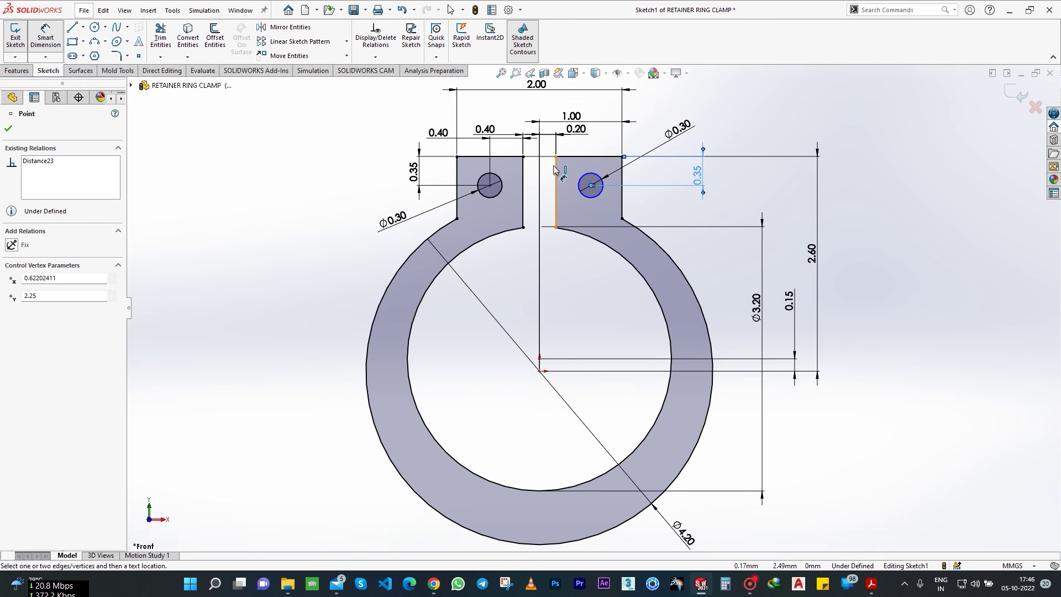
{"action": "left_click", "coordinate": [556, 191]}
{"action": "left_click", "coordinate": [682, 203]}
{"action": "key", "text": "Return"}
{"action": "key", "text": "Escape"}
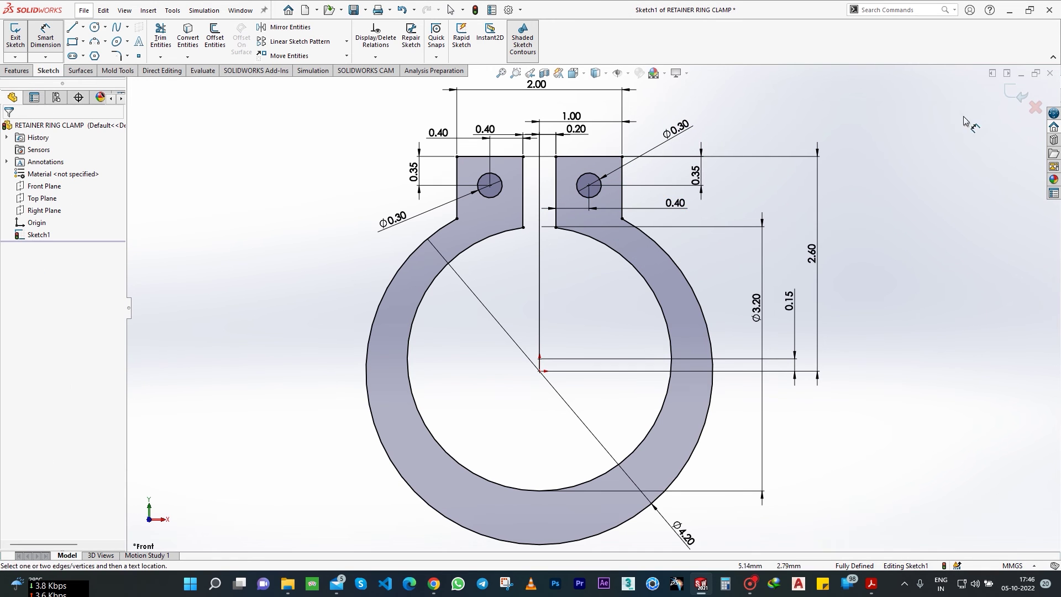
Step: Exit the sketch and extrude it 0.80 mm into a solid
{"action": "left_click", "coordinate": [16, 33]}
{"action": "left_click", "coordinate": [16, 70]}
{"action": "left_click", "coordinate": [20, 34]}
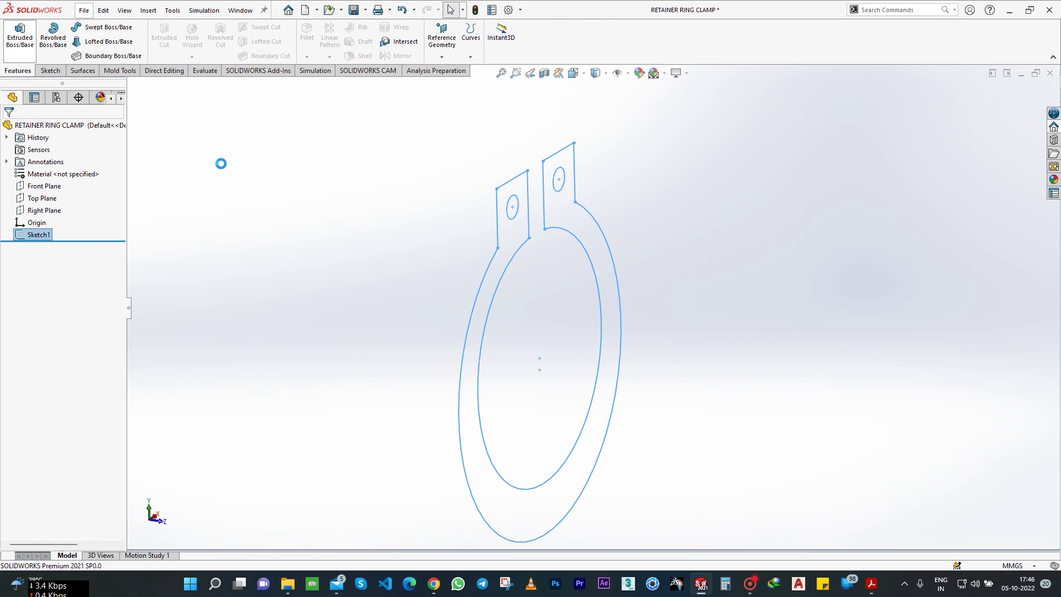
{"action": "type", "text": "0.8"}
{"action": "key", "text": "Return"}
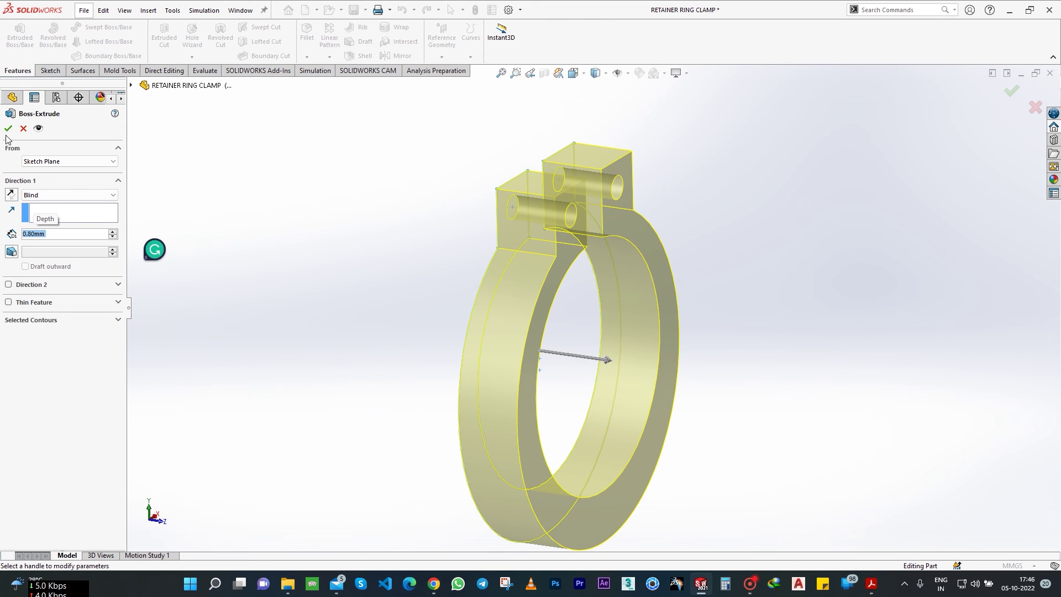
{"action": "left_click", "coordinate": [8, 128]}
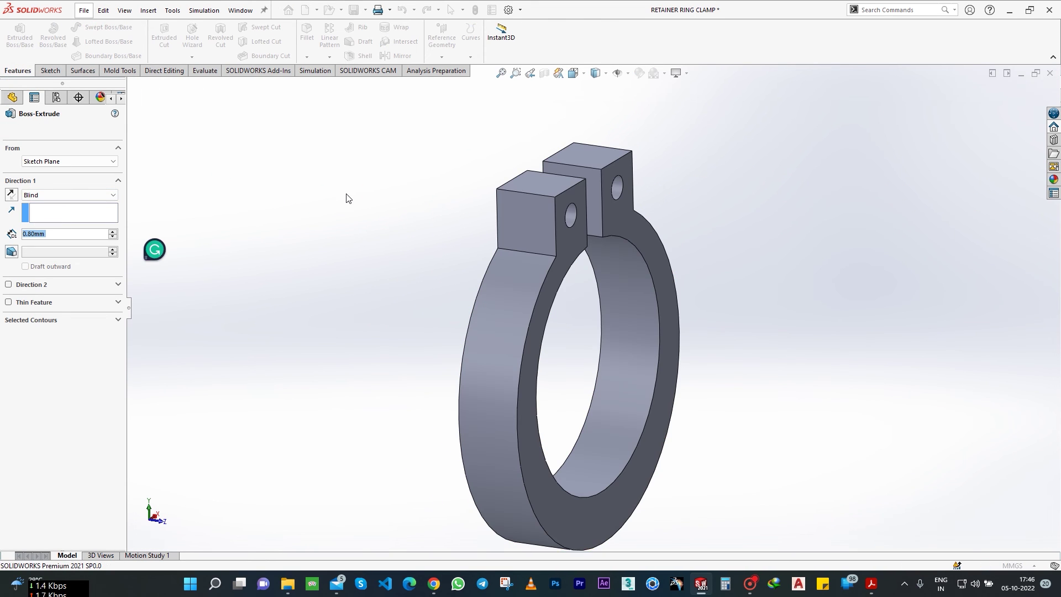
Step: Start a 0.2 mm fillet and select the visible ear edges
{"action": "left_click", "coordinate": [510, 250]}
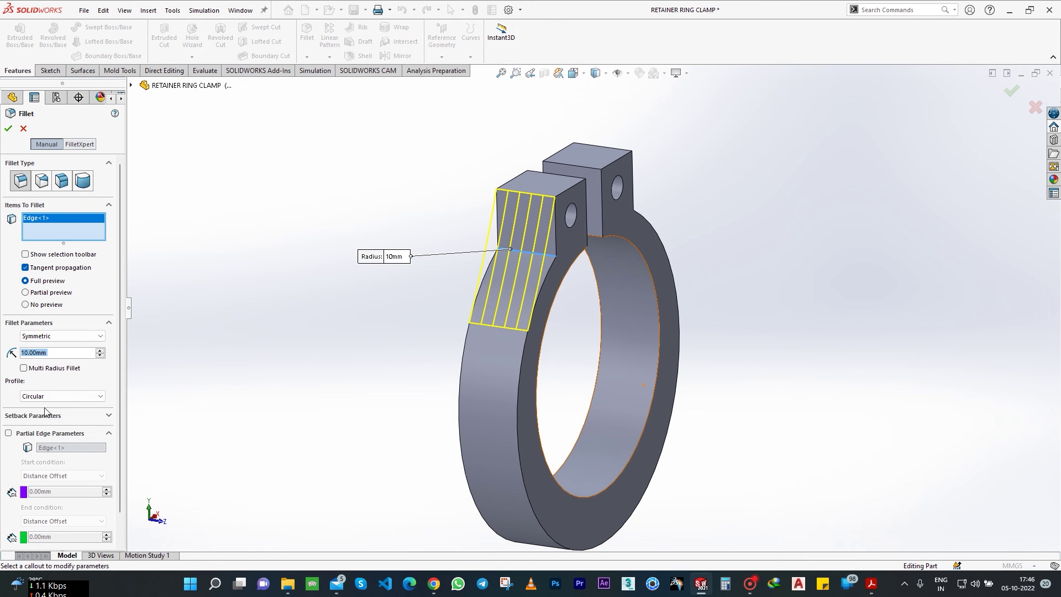
{"action": "type", "text": "0.8"}
{"action": "key", "text": "Return"}
{"action": "left_click", "coordinate": [31, 355]}
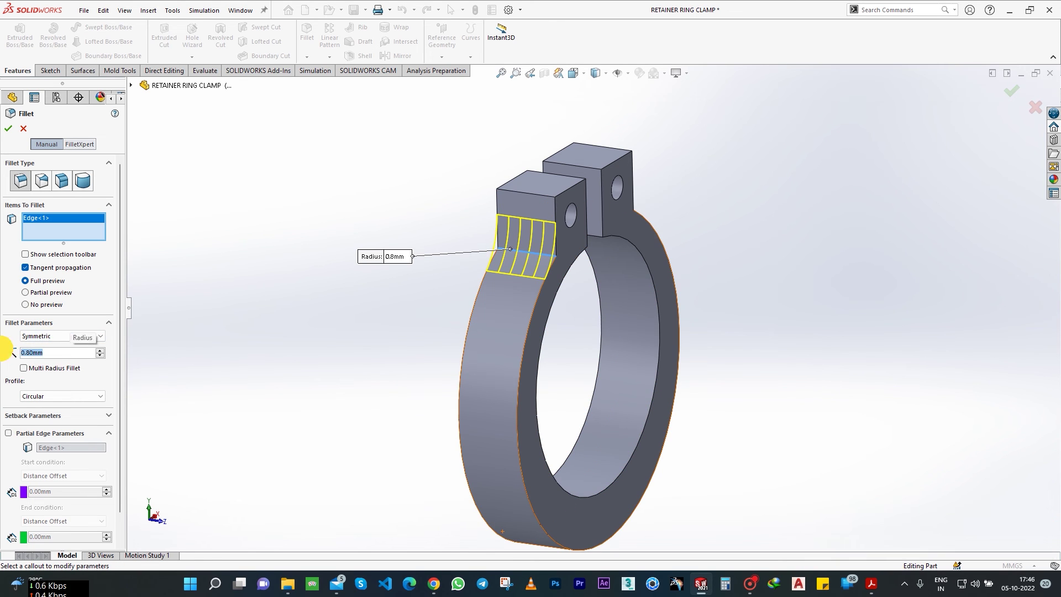
{"action": "key", "text": "Return"}
{"action": "left_click", "coordinate": [489, 198]}
{"action": "left_click", "coordinate": [521, 175]}
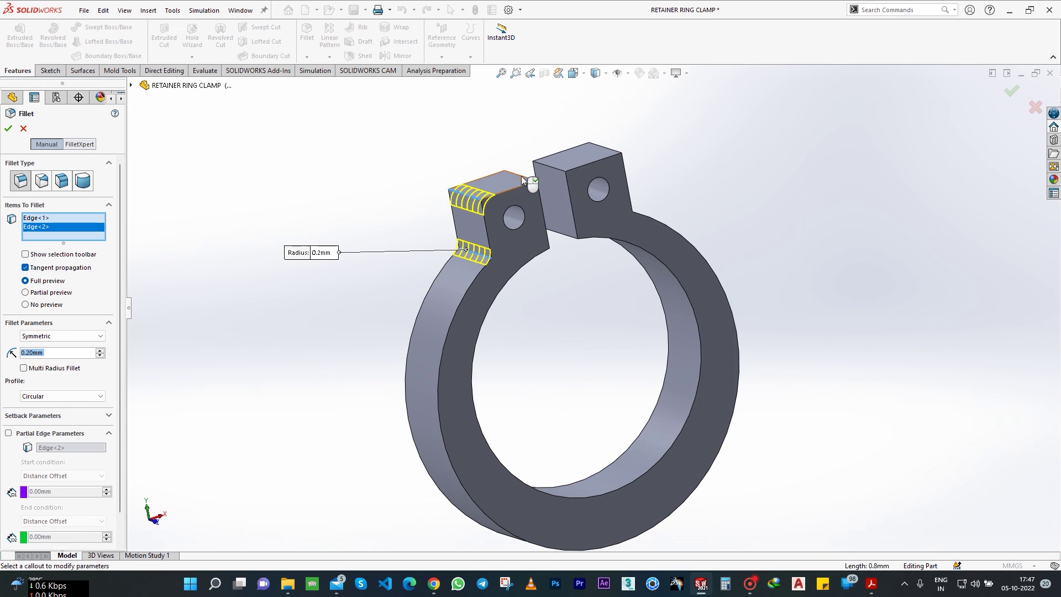
{"action": "left_click", "coordinate": [542, 161]}
{"action": "left_click", "coordinate": [613, 152]}
{"action": "left_click", "coordinate": [564, 234]}
Step: Rotate to add the hidden ear edges and apply the 0.2 mm fillet
{"action": "middle_click_drag", "start_coordinate": [542, 267], "coordinate": [528, 250]}
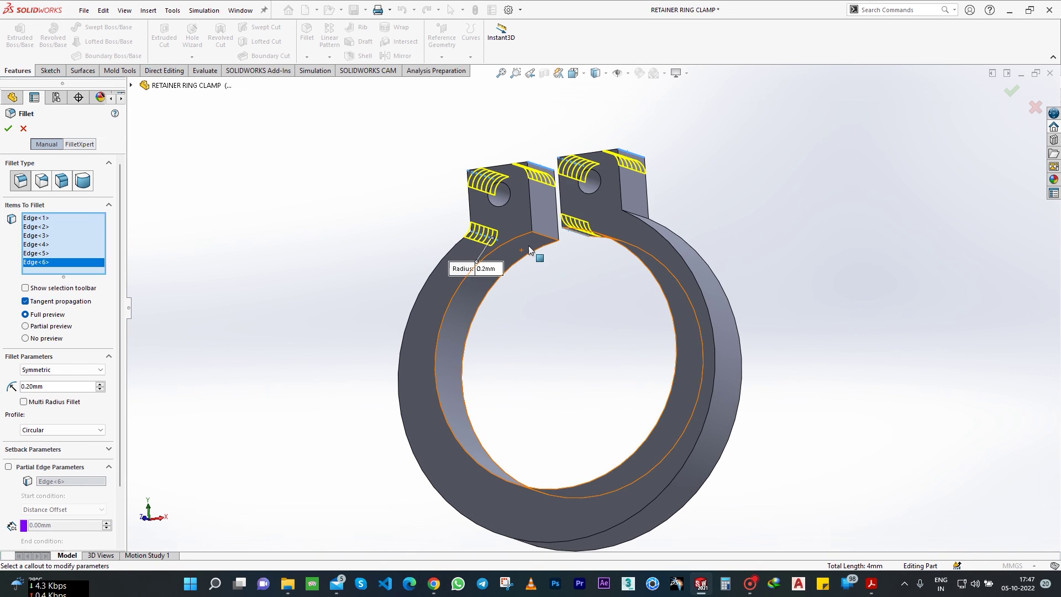
{"action": "left_click", "coordinate": [542, 237]}
{"action": "middle_click_drag", "start_coordinate": [533, 307], "coordinate": [622, 223]}
{"action": "left_click", "coordinate": [627, 235]}
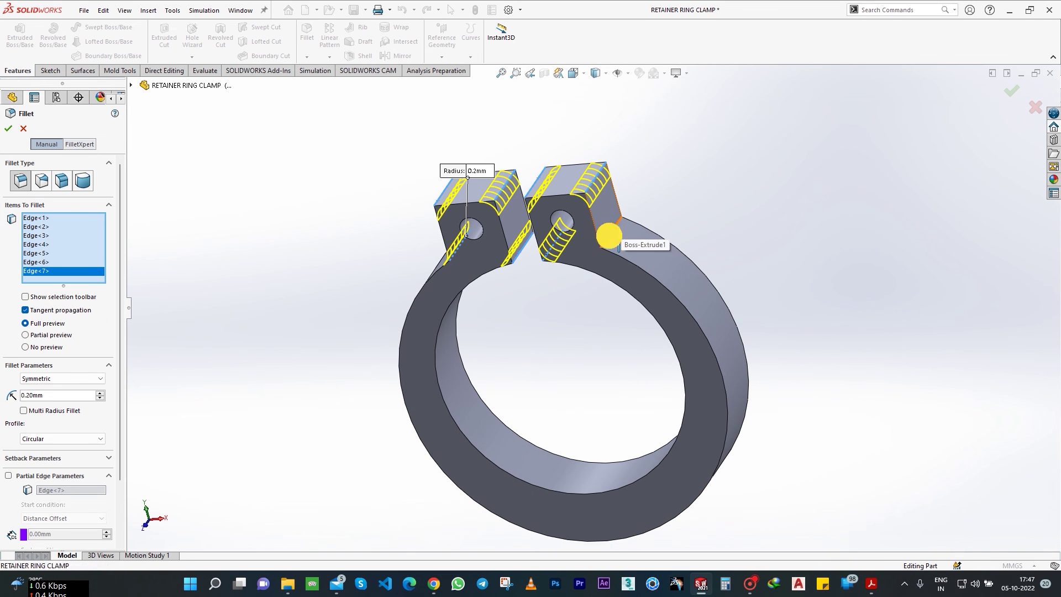
{"action": "left_click", "coordinate": [10, 128]}
{"action": "middle_click_drag", "start_coordinate": [319, 304], "coordinate": [422, 415]}
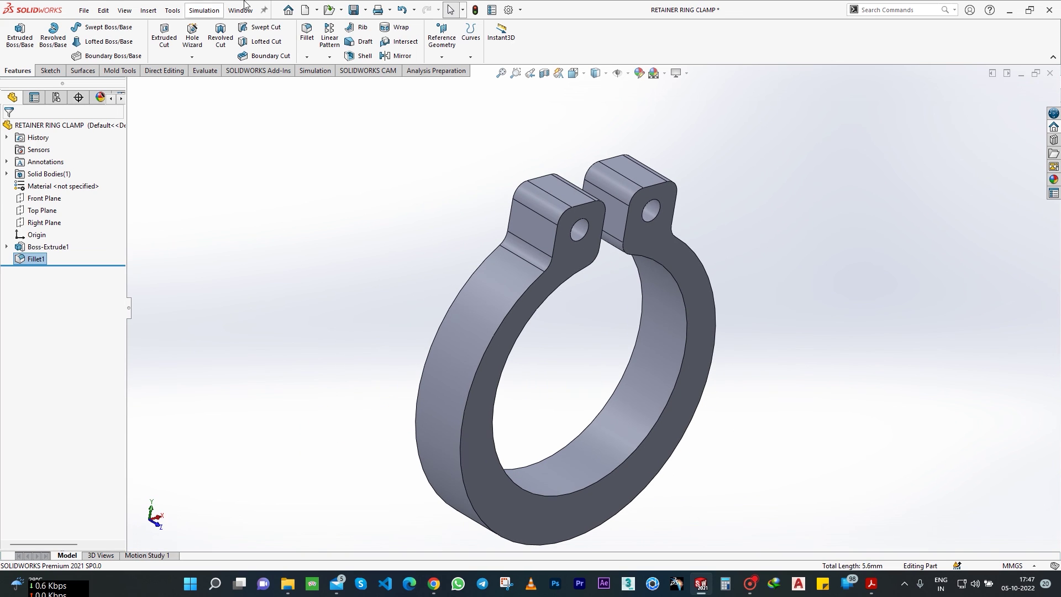
Step: Round the ring's front and back face edges with a 0.1 mm fillet
{"action": "left_click", "coordinate": [509, 313]}
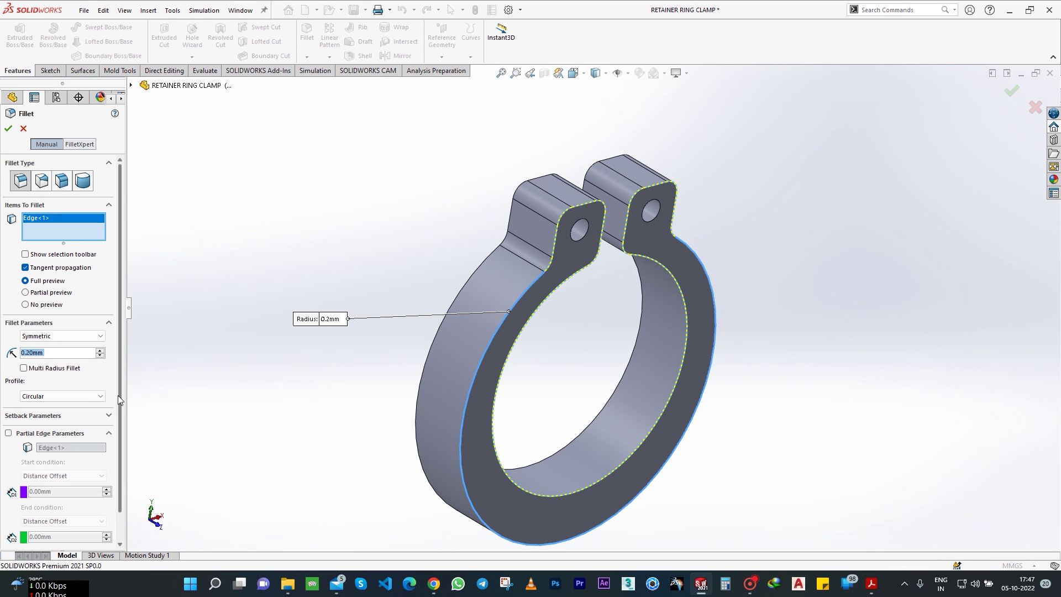
{"action": "type", "text": "0.1"}
{"action": "key", "text": "Return"}
{"action": "left_click", "coordinate": [499, 267]}
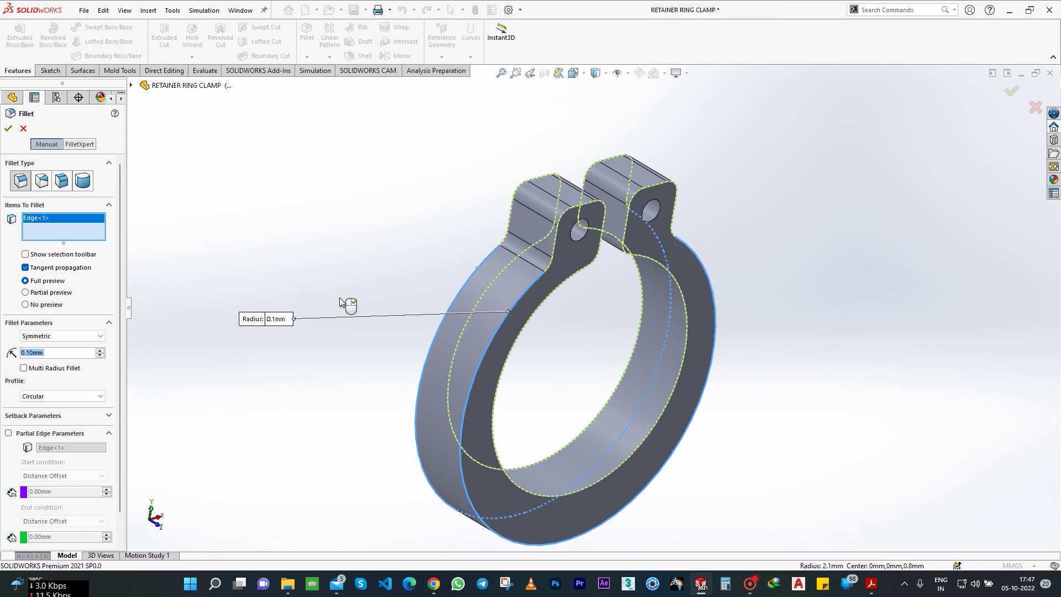
{"action": "left_click", "coordinate": [13, 129]}
{"action": "mouse_move", "coordinate": [516, 301]}
{"action": "middle_mouse_down"}
{"action": "mouse_move", "coordinate": [600, 374]}
{"action": "mouse_move", "coordinate": [502, 376]}
{"action": "middle_mouse_up"}
{"action": "left_click", "coordinate": [586, 77]}
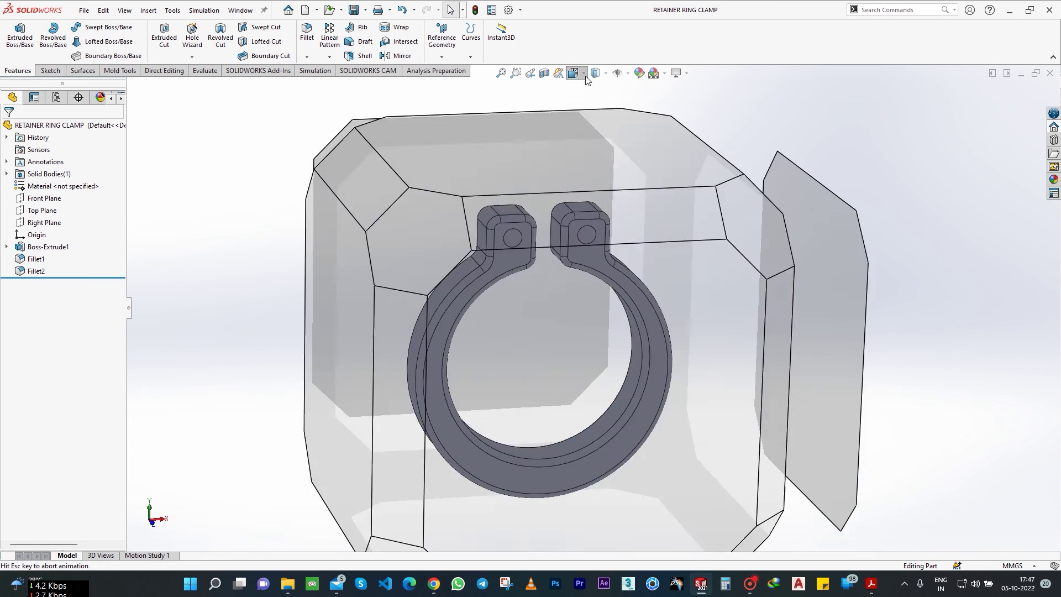
Step: Switch the view to isometric
{"action": "left_click", "coordinate": [634, 97]}
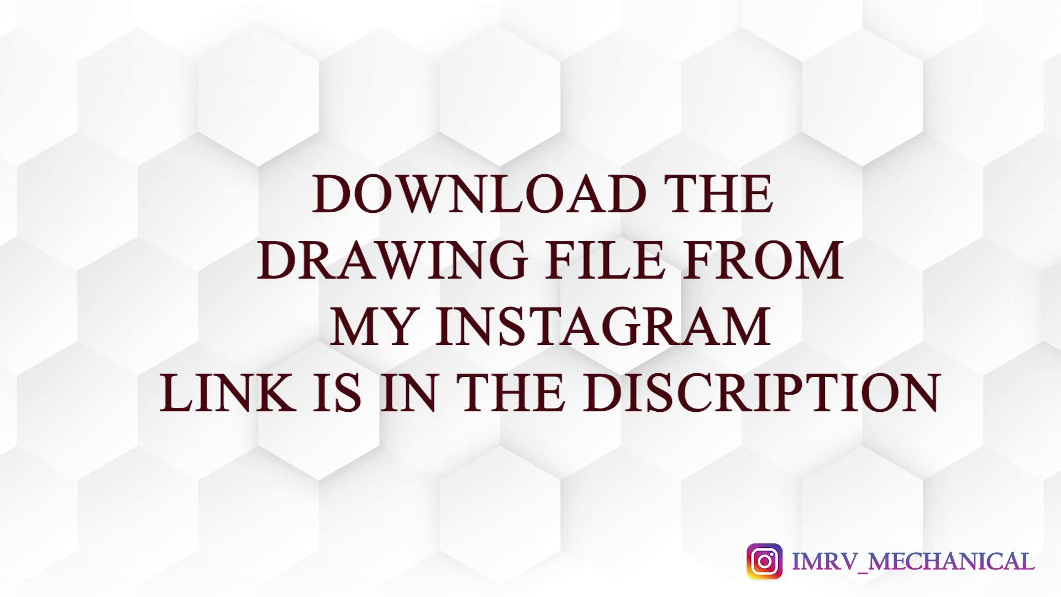